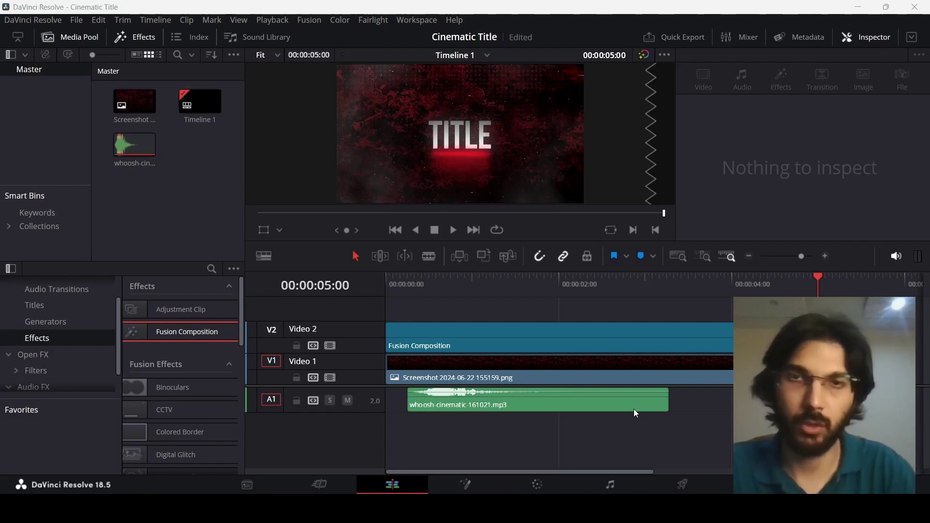
Create a new empty timeline, Timeline 2, from the Master bin
right_click(214, 162)
mouse_move(245, 170)
left_click(453, 171)
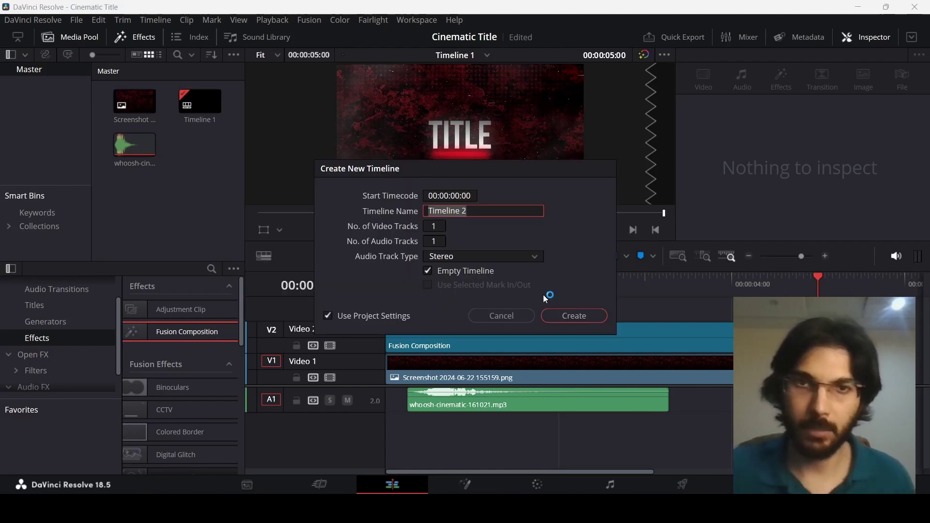
left_click(562, 315)
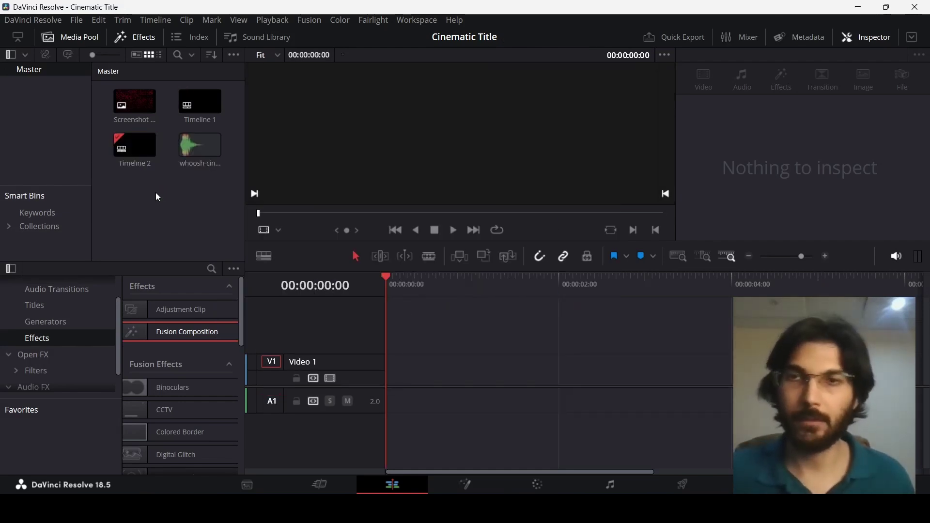
Place the red smoky Screenshot image on Video 1 and scrub to preview it
left_click(129, 92)
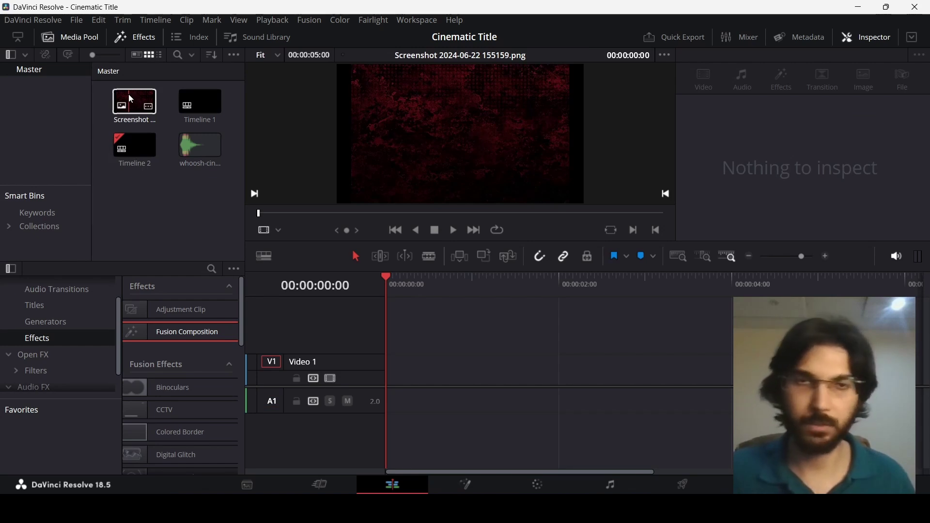
left_click_drag(129, 94, 441, 382)
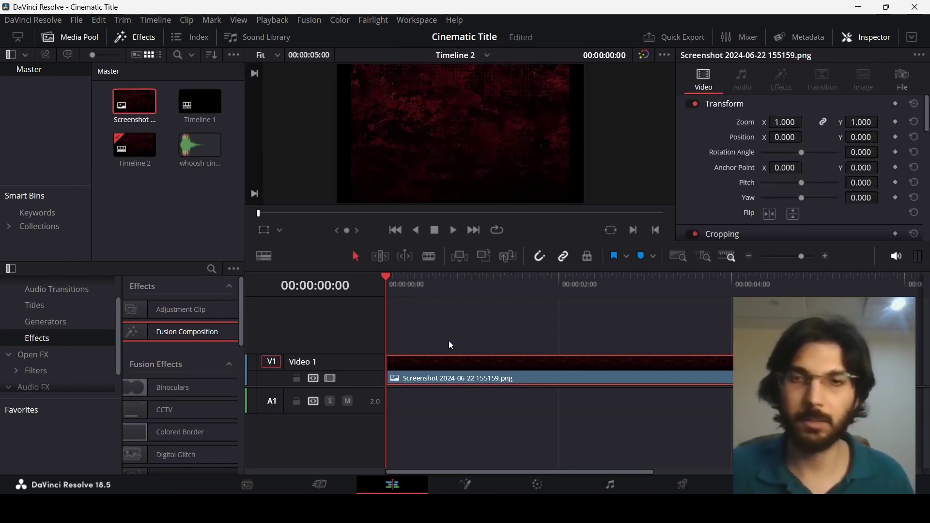
left_click_drag(514, 291, 394, 296)
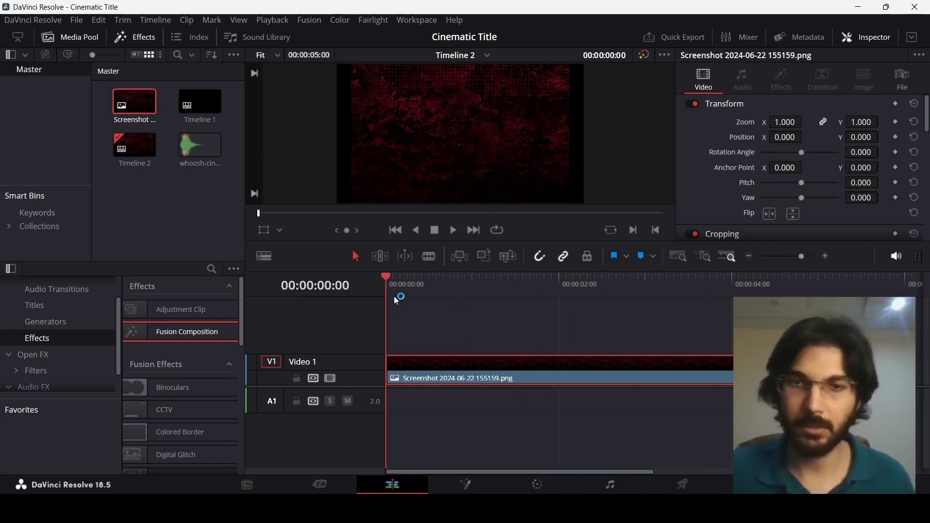
Add a Fusion Composition on Video 2 and open it in the Fusion page
left_click_drag(182, 360, 434, 344)
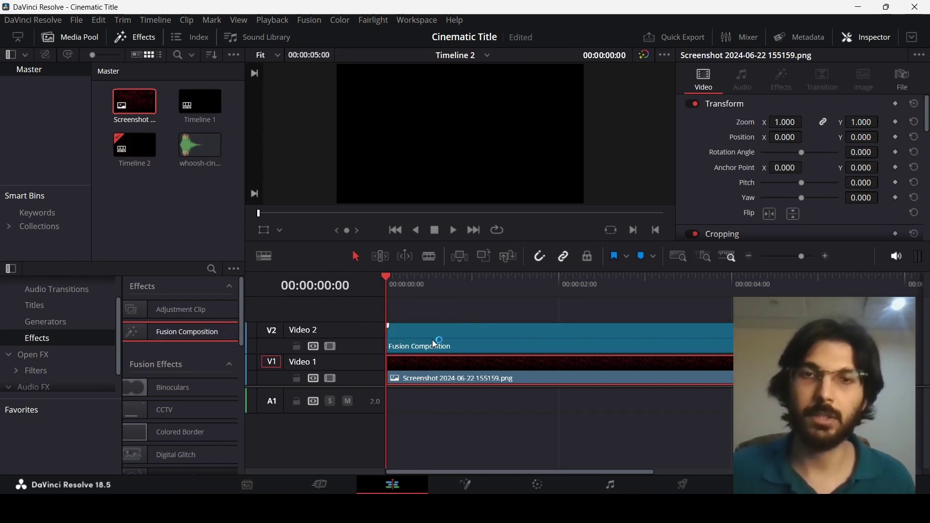
left_click(449, 339)
right_click(434, 328)
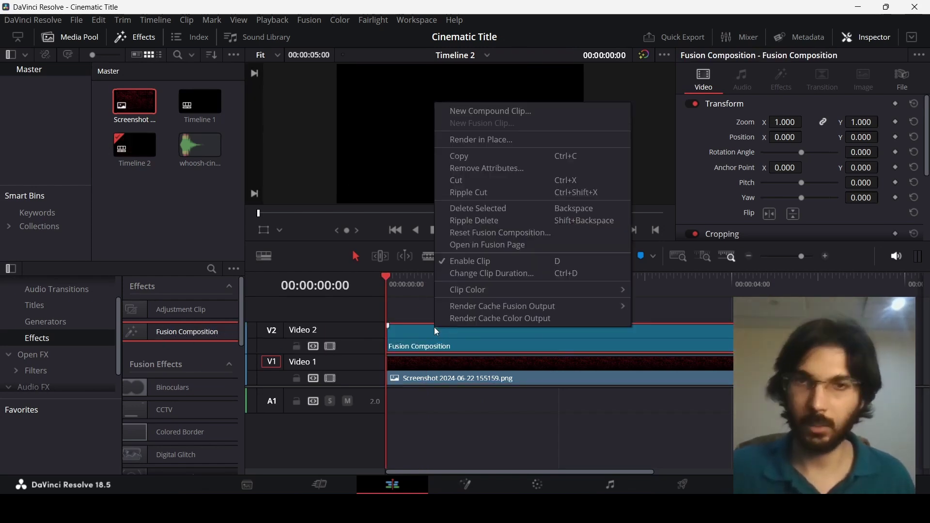
right_click(414, 336)
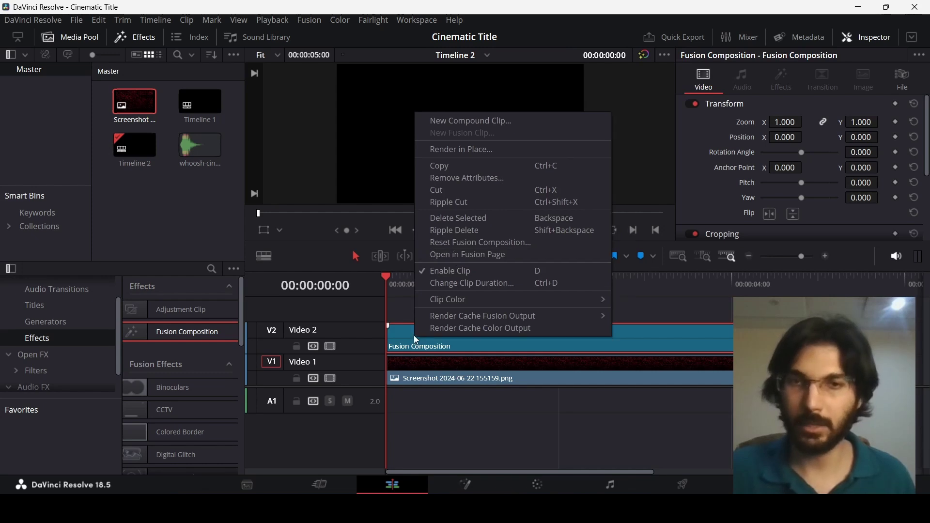
left_click(459, 256)
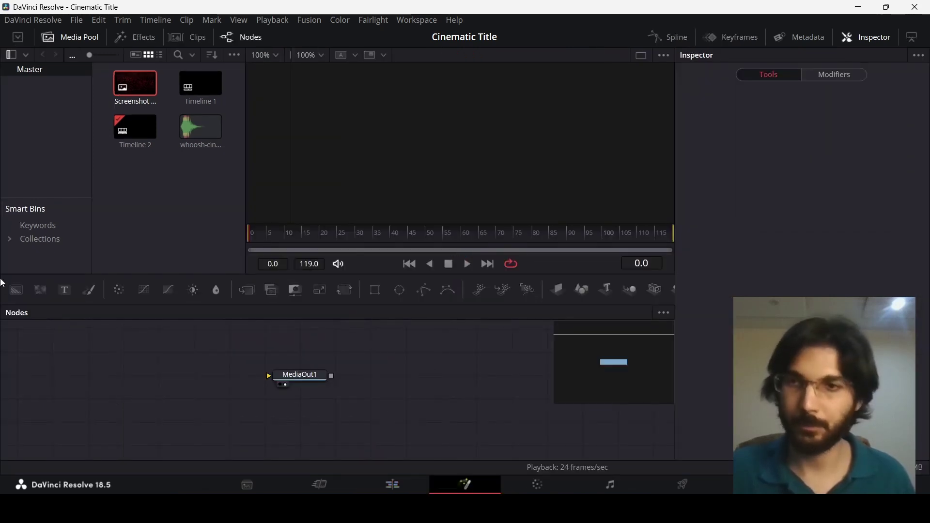
Wire Background1 into MediaOut1, then merge a FastNoise1 node over it via Merge1
left_click_drag(52, 315, 307, 384)
left_click_drag(35, 347, 380, 395)
left_click_drag(301, 376, 351, 417)
left_click(478, 428)
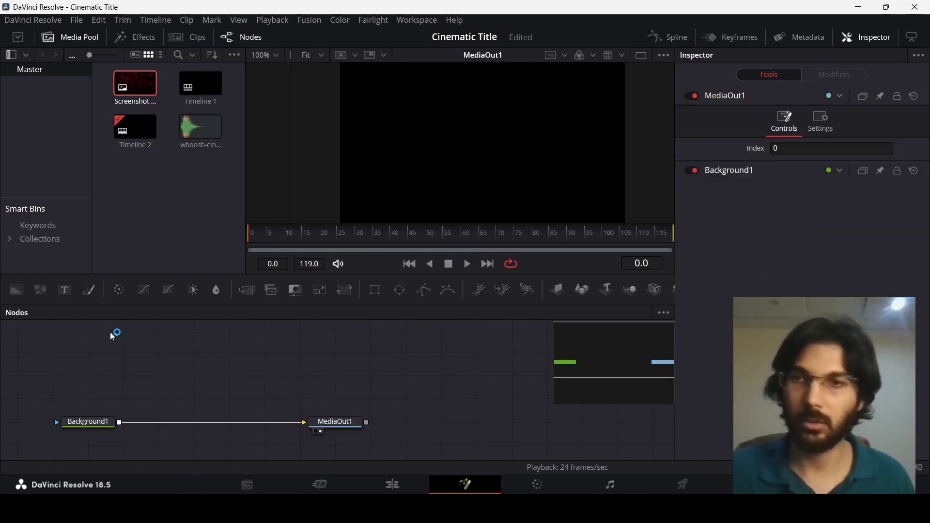
left_click_drag(41, 291, 121, 425)
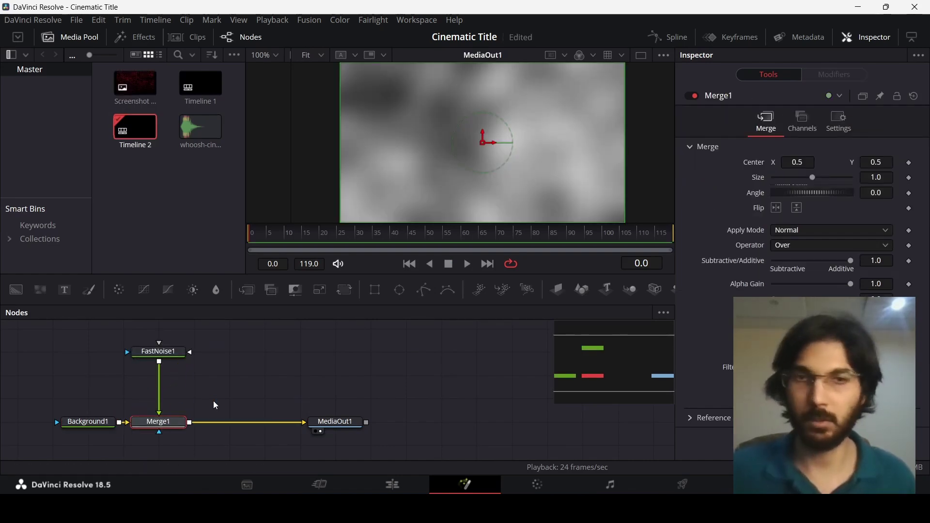
left_click_drag(188, 354, 188, 378)
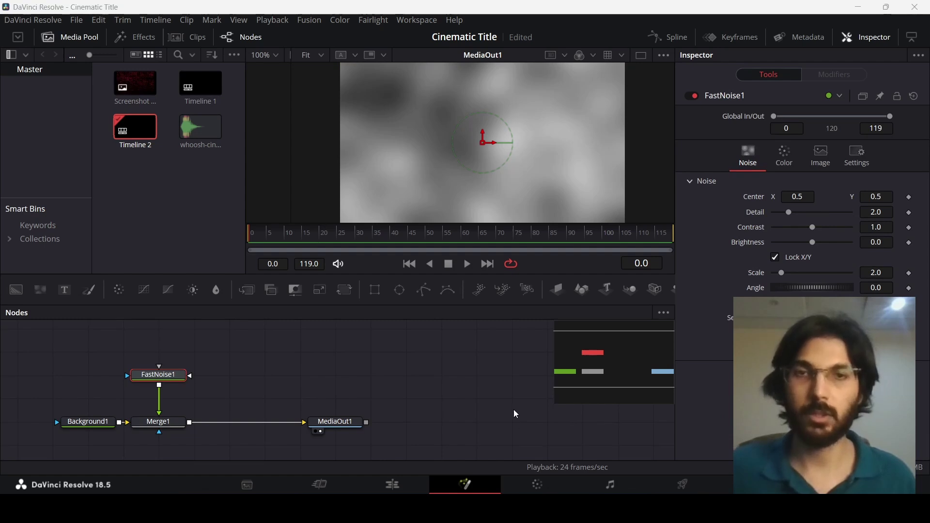
Set FastNoise1 Detail 5.0, Contrast 2.0, Brightness -0.5 and Scale 3.0
left_click(888, 210)
type("5")
key("Tab")
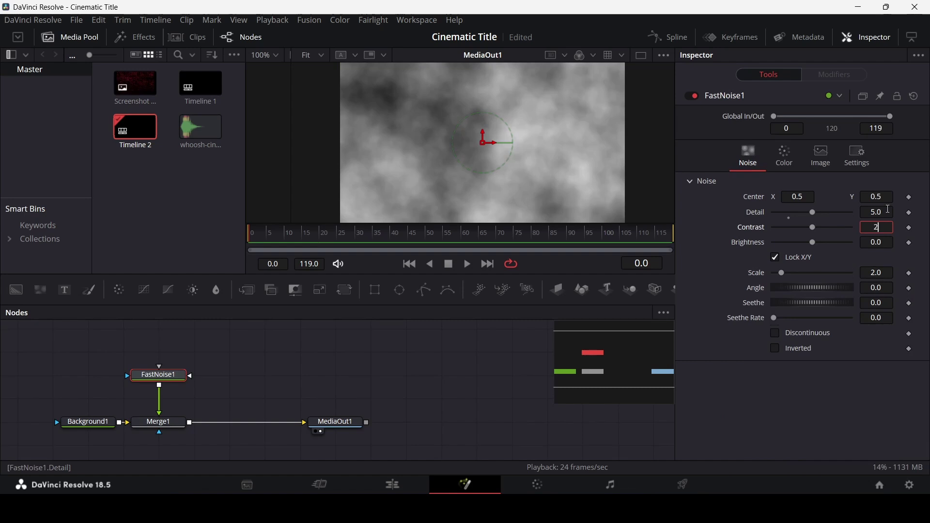
key("Tab")
type("-0.5")
key("Tab")
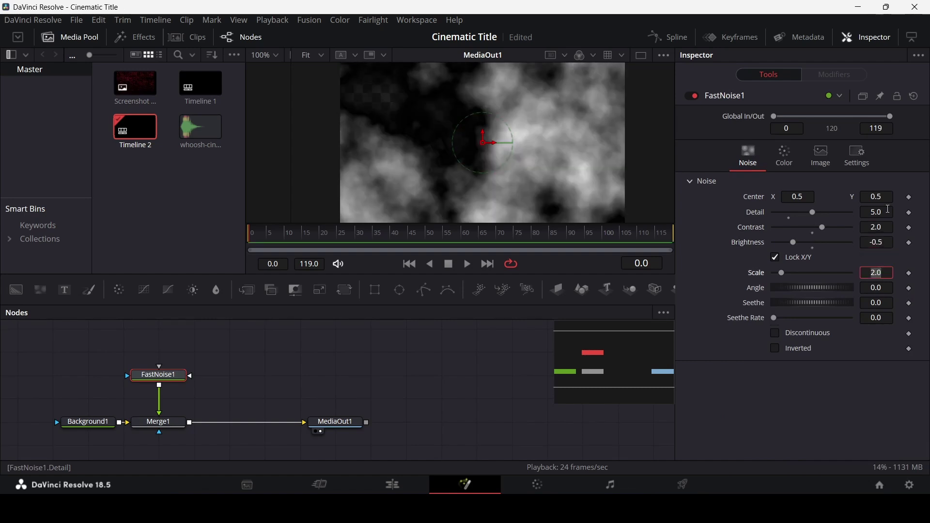
type("3")
key("Tab")
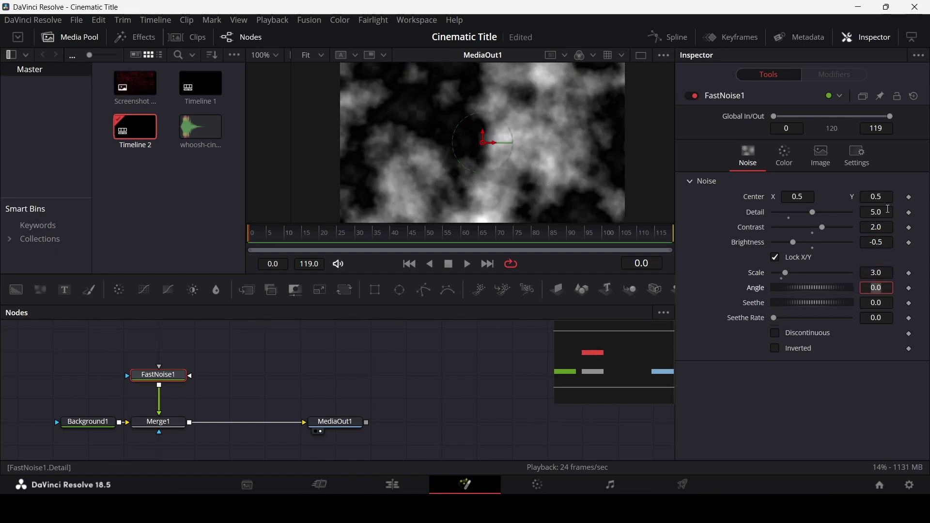
Set Seethe 3.0 and Seethe Rate 0.05, then scrub frames 14 to 44 to preview
left_click(880, 304)
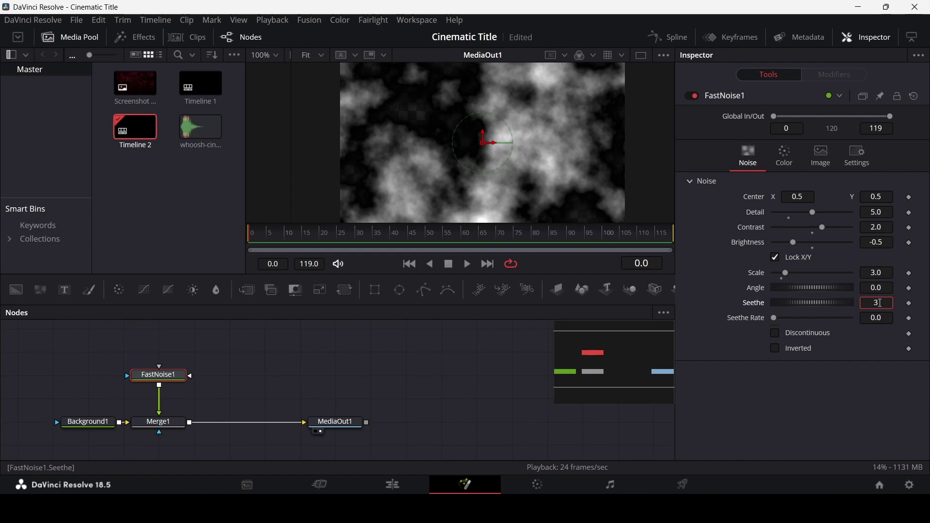
key("Tab")
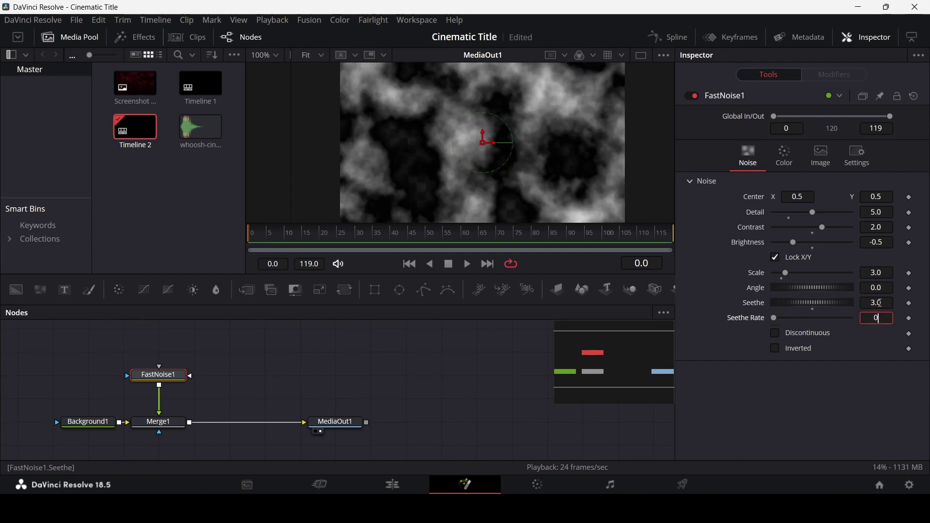
type("0.05")
key("Tab")
left_click(301, 240)
left_click_drag(300, 240, 251, 246)
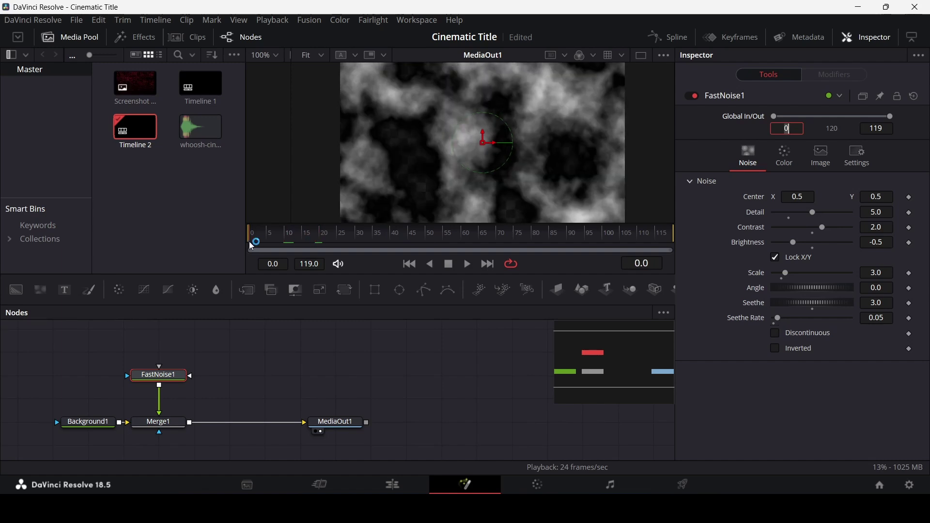
Keyframe noise Scale at 3.0 on frame 0 and 1.5 on frame 20, then play it back
left_click(910, 273)
left_click(323, 243)
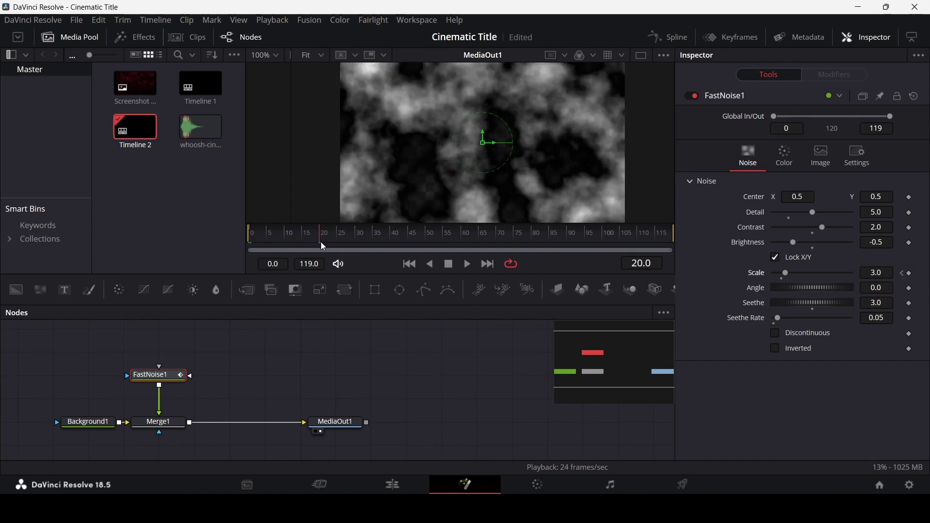
left_click(879, 272)
type("1.5")
key("Tab")
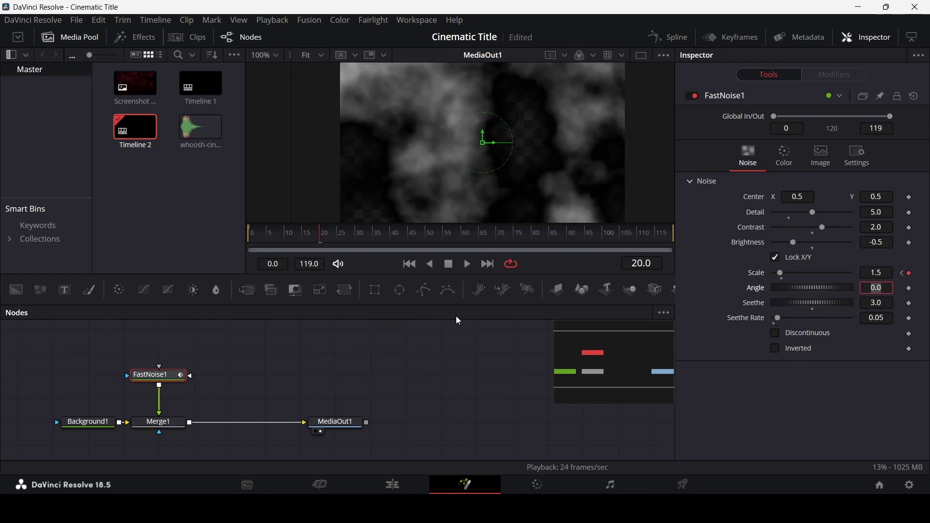
left_click_drag(280, 242, 268, 241)
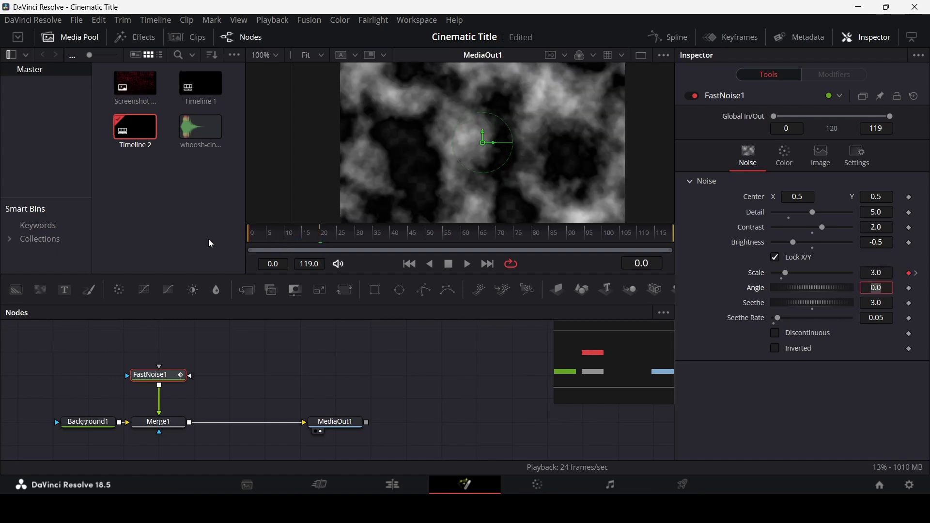
key("space")
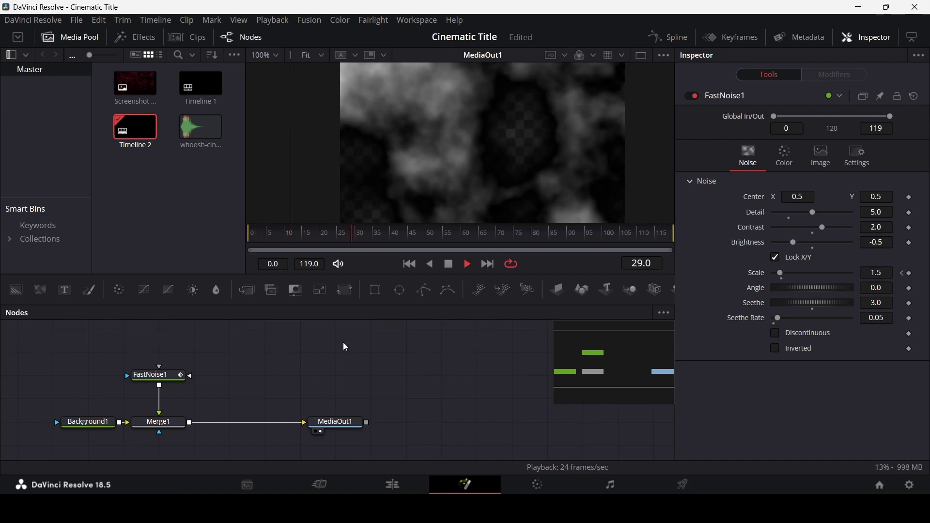
key("space")
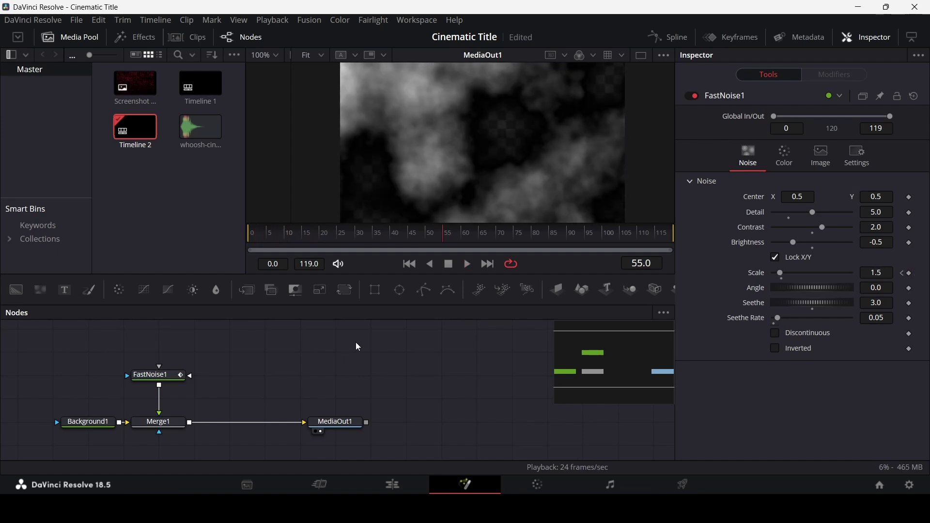
Mask FastNoise1 with an inverted Ellipse1, Soft Edge 0.1, size 0.677
left_click_drag(399, 293, 165, 380)
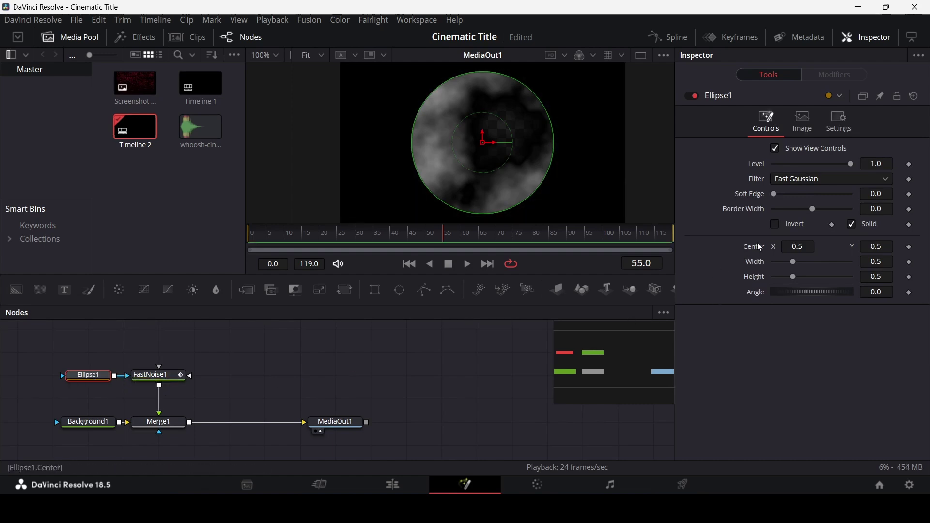
left_click(776, 225)
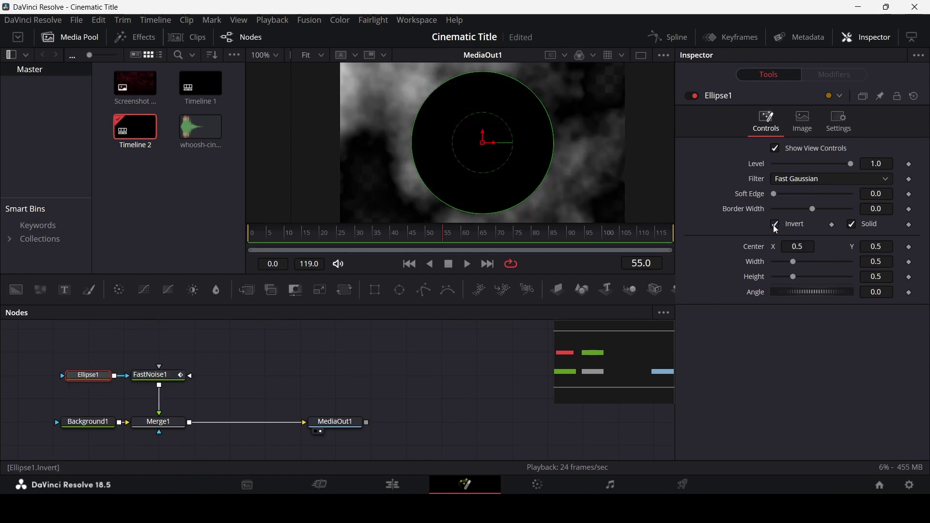
left_click_drag(773, 194, 858, 198)
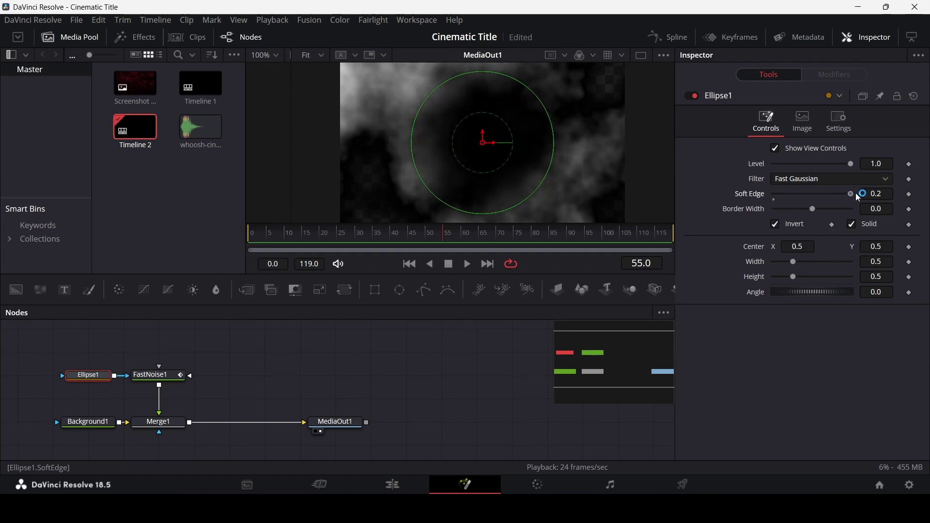
type("1")
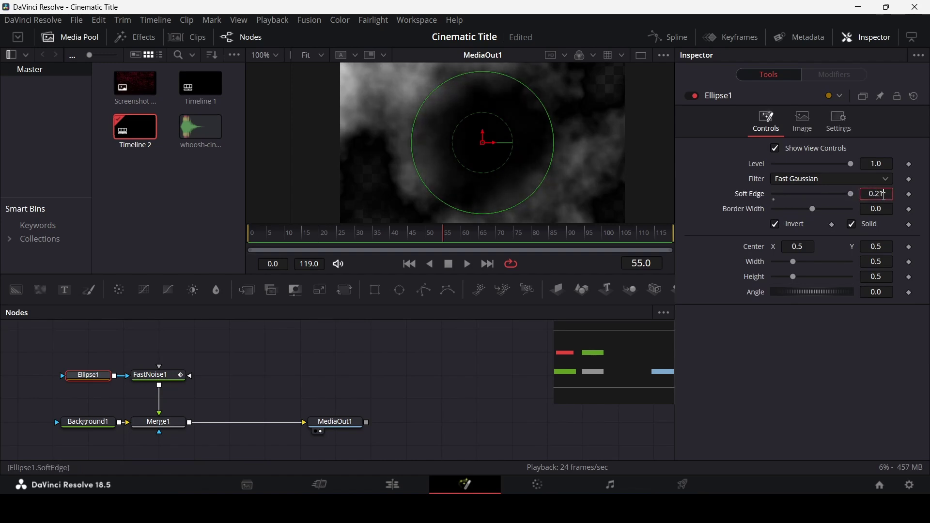
key("Return")
left_click_drag(795, 263, 803, 278)
left_click(433, 399)
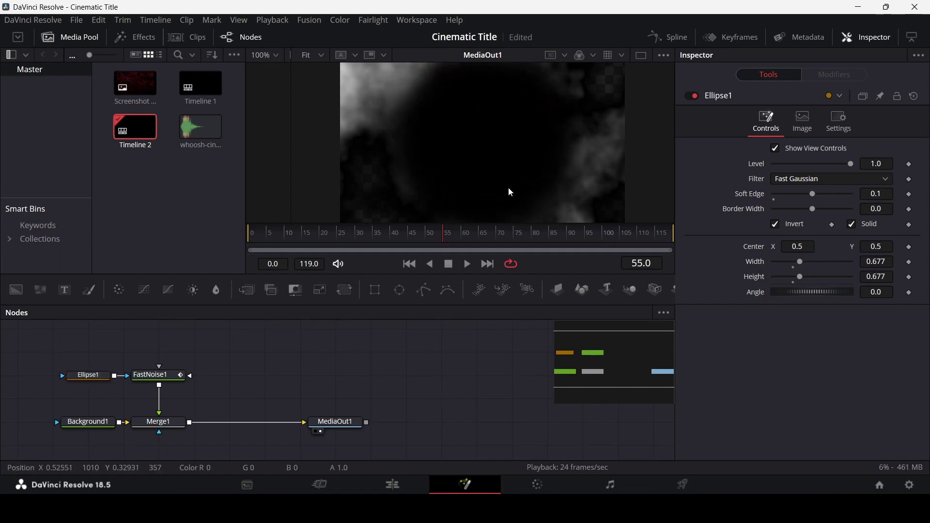
left_click_drag(263, 238, 226, 240)
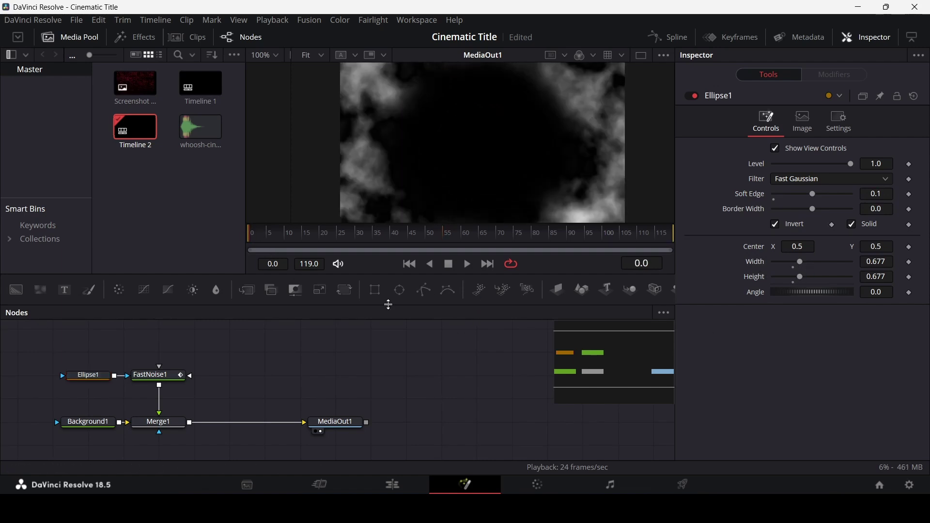
Set Background1 Alpha to 0 and check the smoke over the red image on the Edit page
left_click(393, 485)
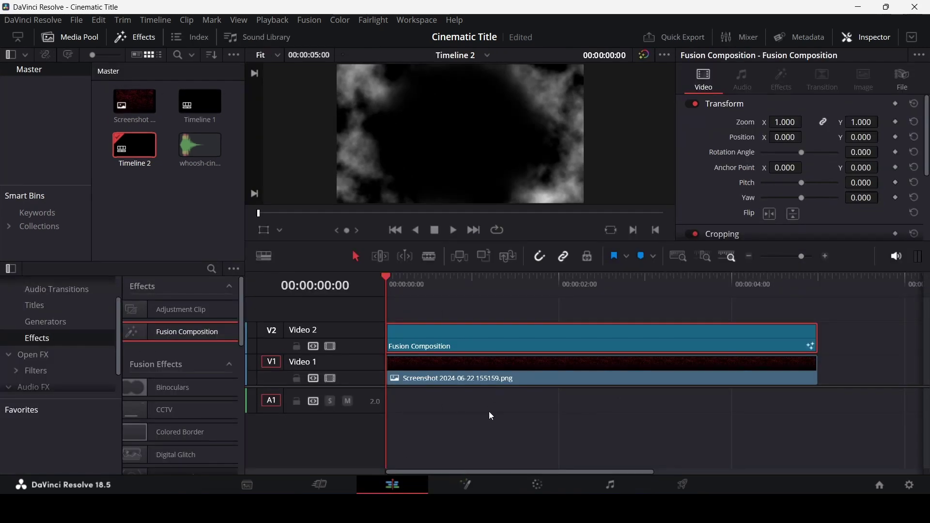
key("space")
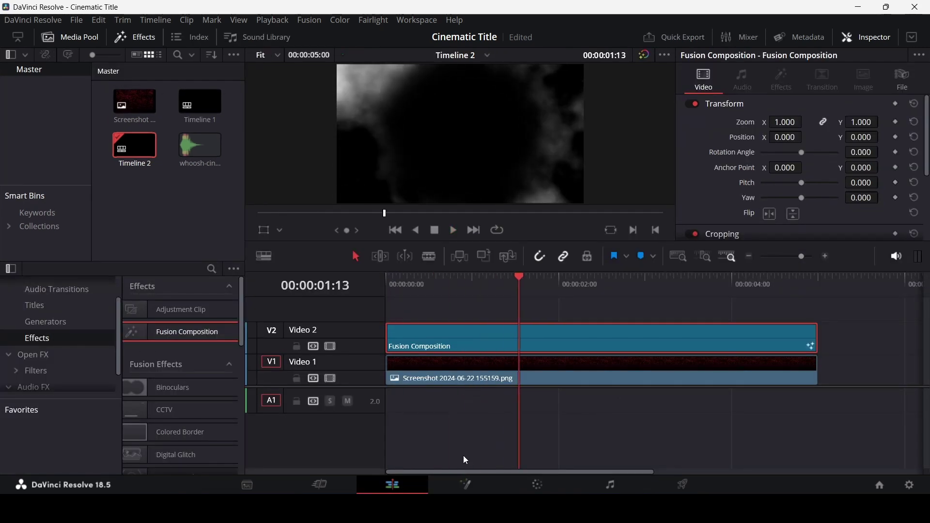
left_click(479, 487)
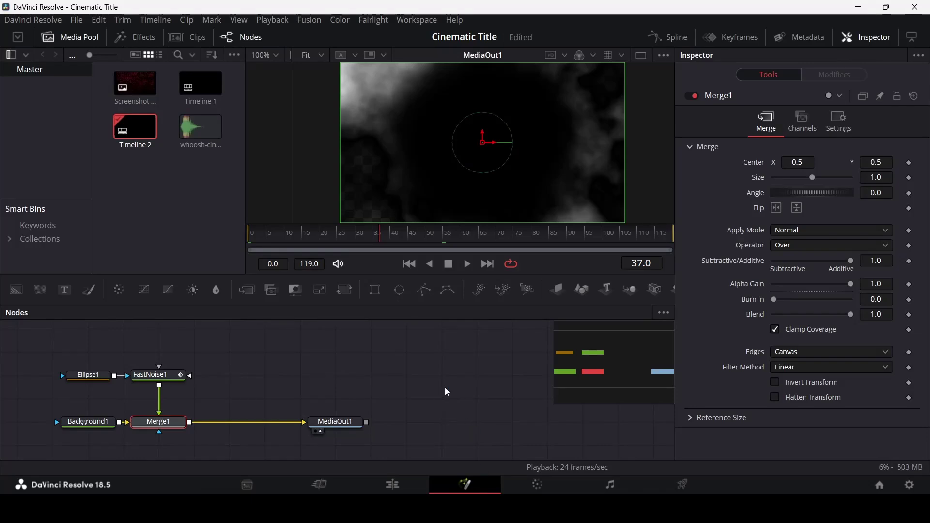
left_click(85, 425)
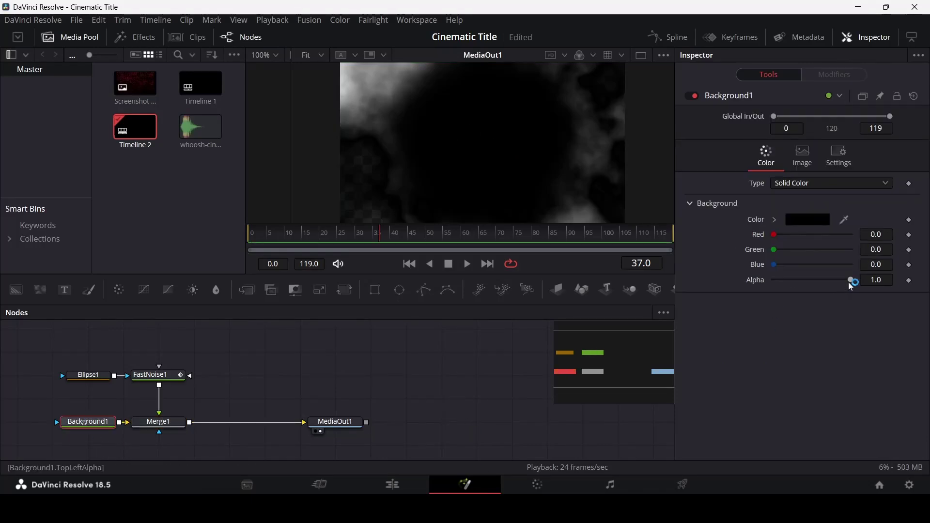
left_click_drag(851, 280, 755, 281)
left_click(394, 486)
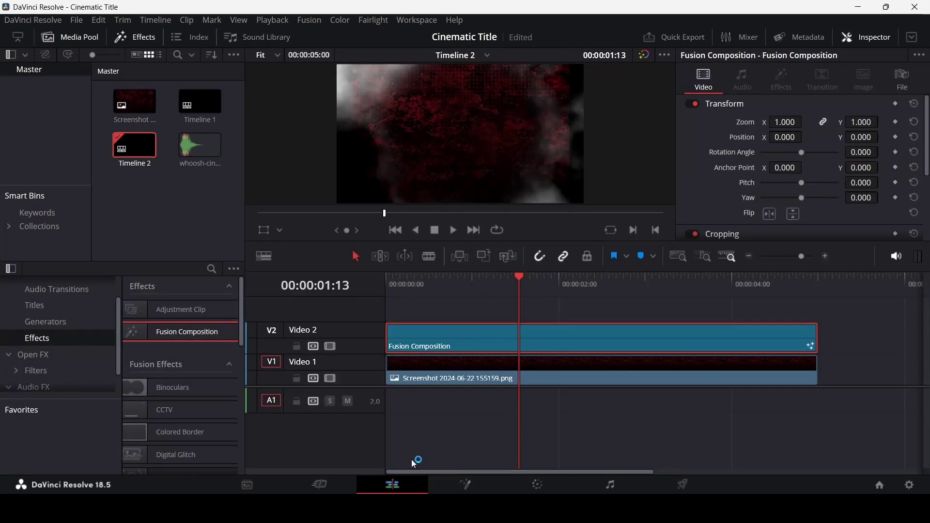
key("Home")
key("space")
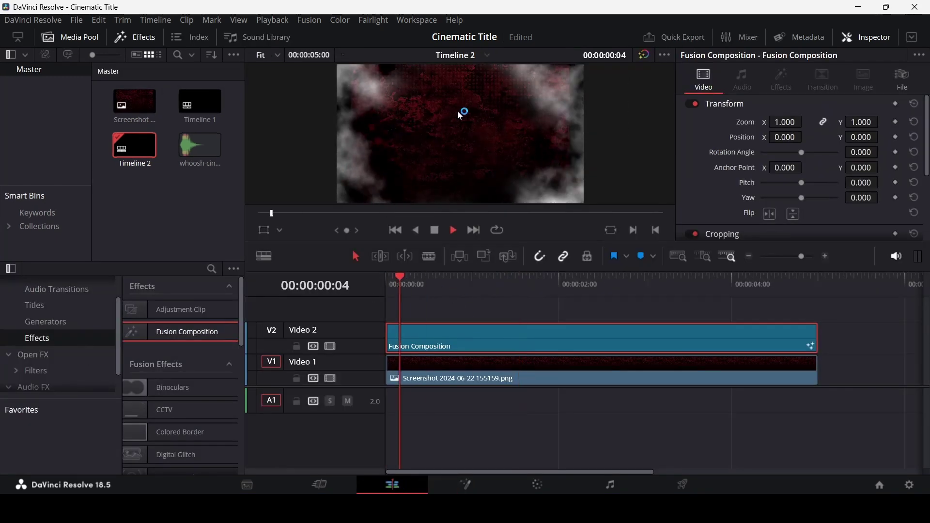
key("shift+5")
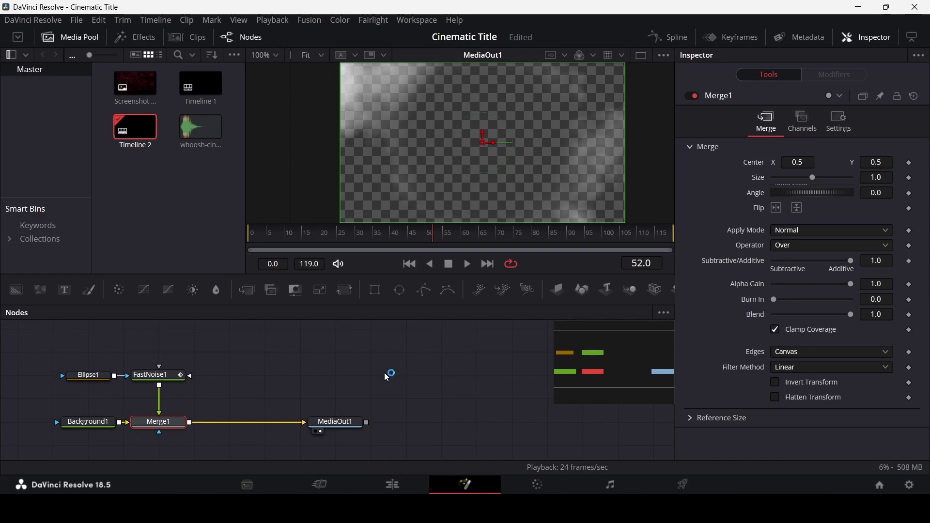
Set the Merge1 Blend to 0.3
left_click(148, 376)
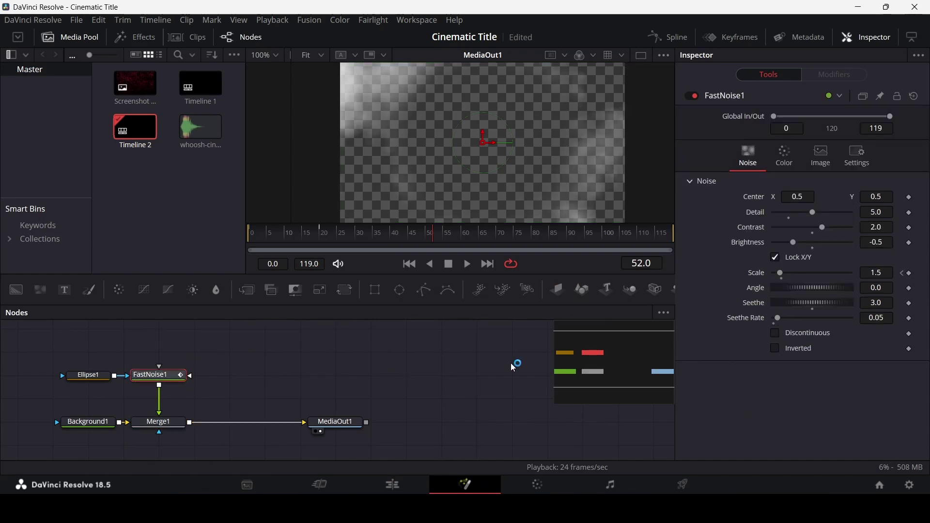
left_click(173, 425)
left_click(883, 315)
type("0.3")
key("Tab")
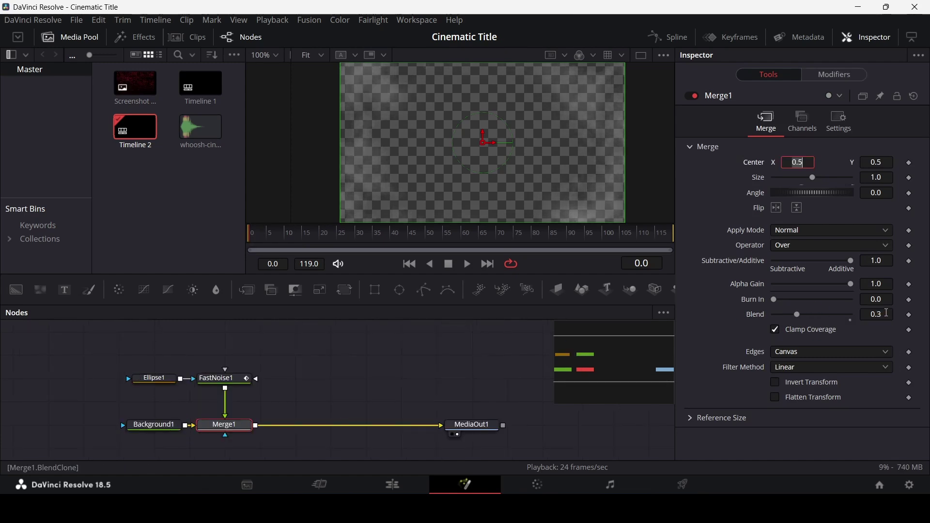
Zoom the red screenshot clip to 1.250 in the Inspector and preview playback
left_click(403, 485)
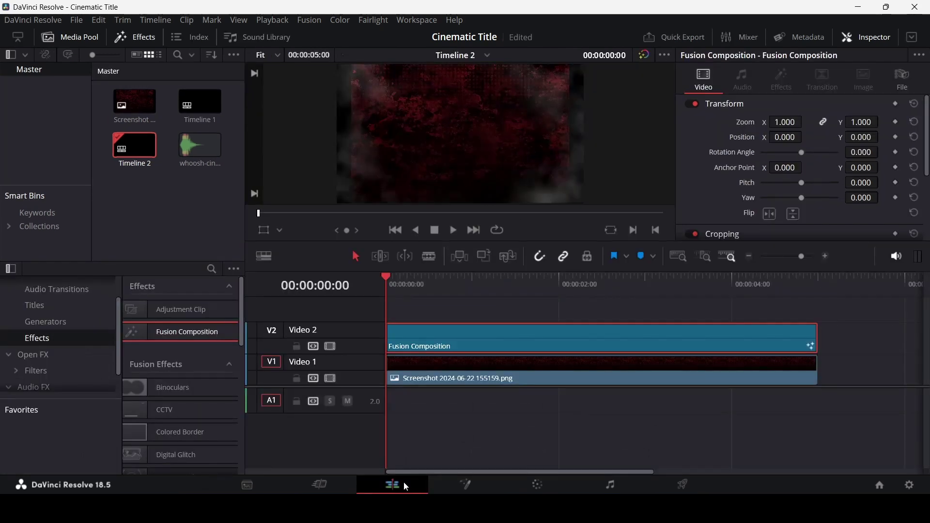
left_click_drag(411, 275, 577, 272)
left_click(511, 376)
left_click_drag(785, 122, 806, 121)
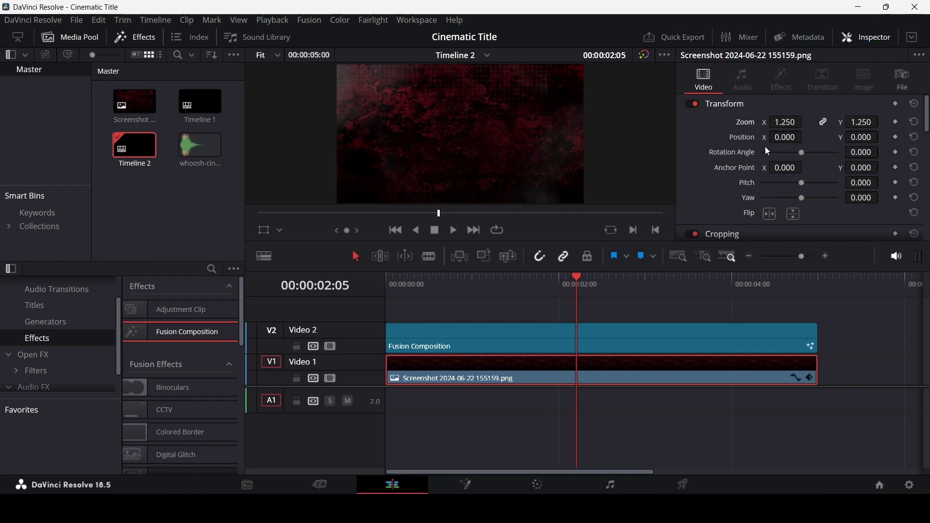
left_click(396, 284)
key("space")
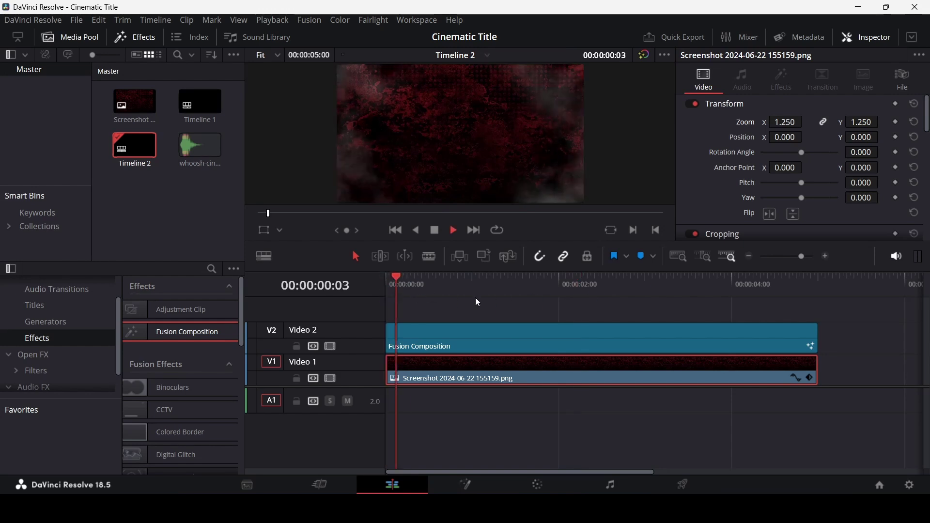
key("space")
left_click(479, 482)
key("shift+4")
left_click(441, 335)
right_click(440, 336)
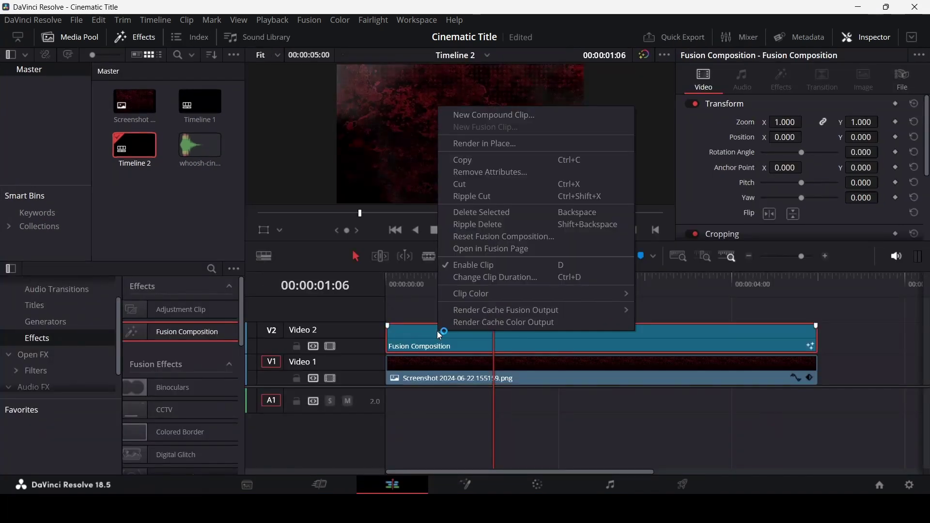
Build a pEmitter1 → pMerge1 → pRender1 chain merged over Merge1 through Merge2
left_click(491, 249)
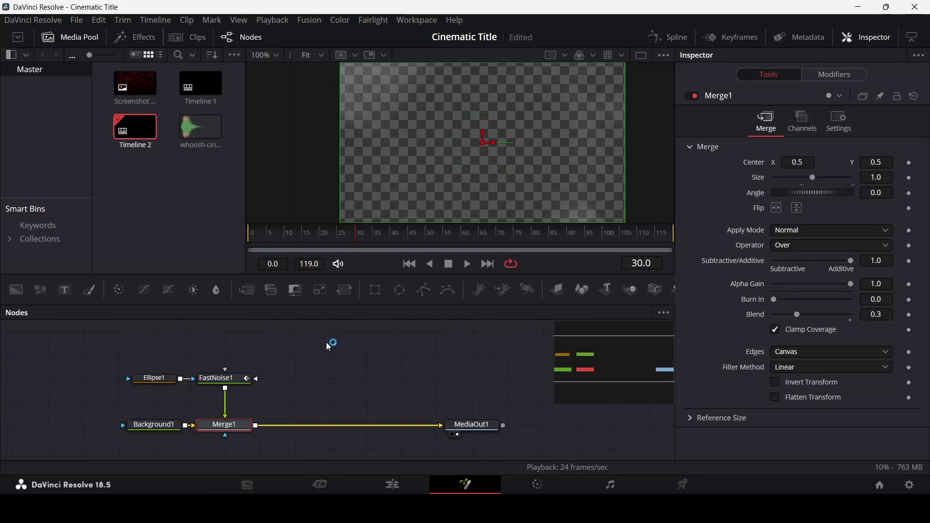
left_click_drag(479, 289, 303, 338)
left_click_drag(503, 290, 312, 357)
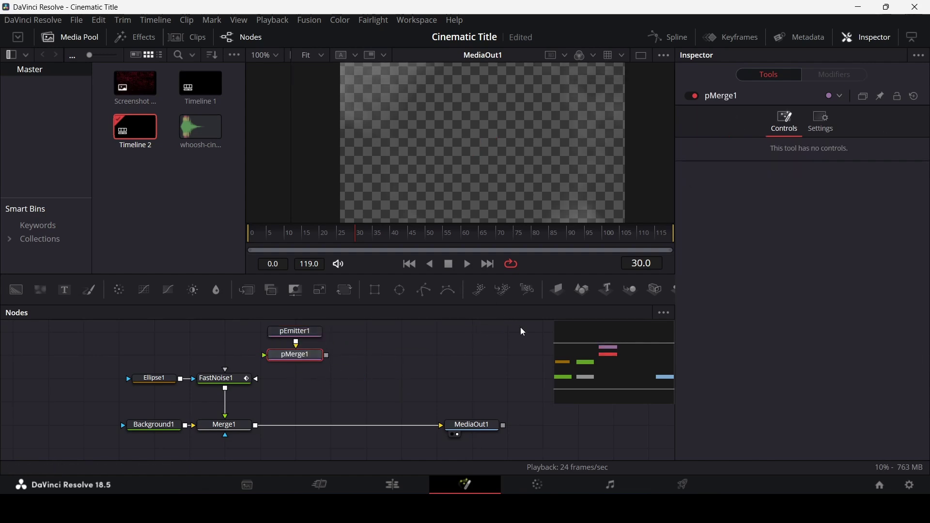
left_click_drag(528, 289, 308, 396)
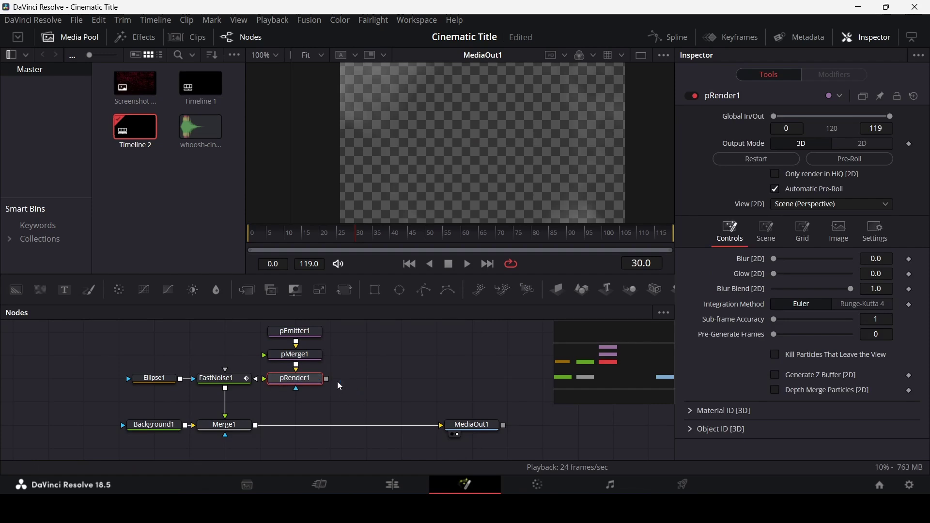
left_click_drag(327, 379, 259, 432)
left_click_drag(363, 326, 319, 407)
left_click(320, 407)
left_click(296, 355)
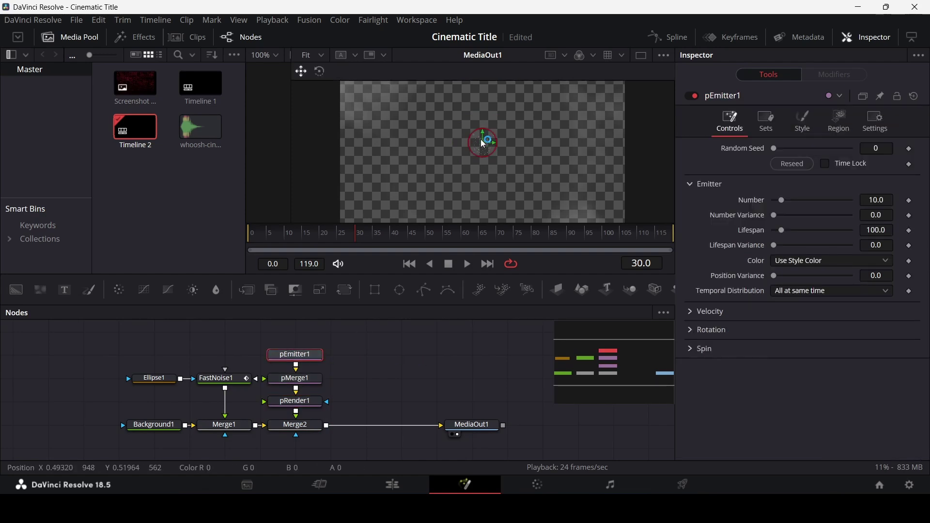
Set the pEmitter1 Region to All so particles emit across the frame
scroll(485, 149, "up", 5)
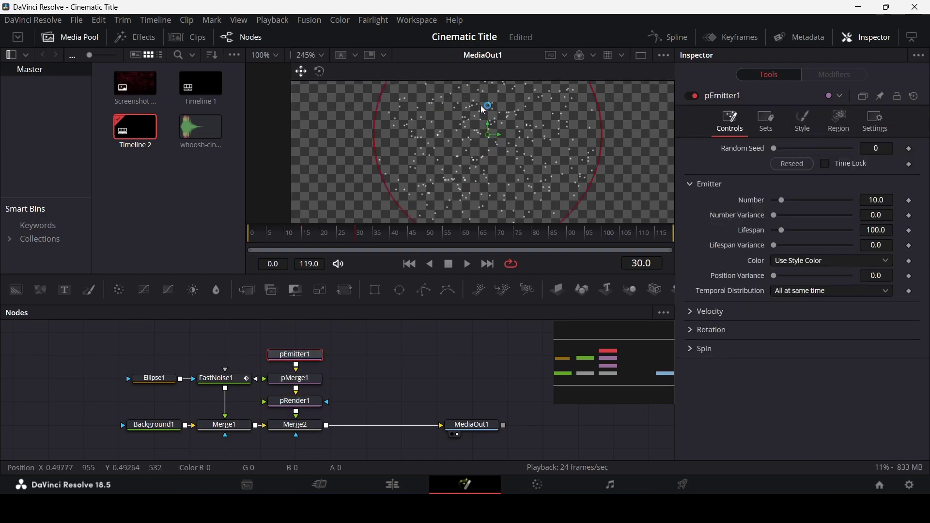
scroll(512, 143, "down", 3)
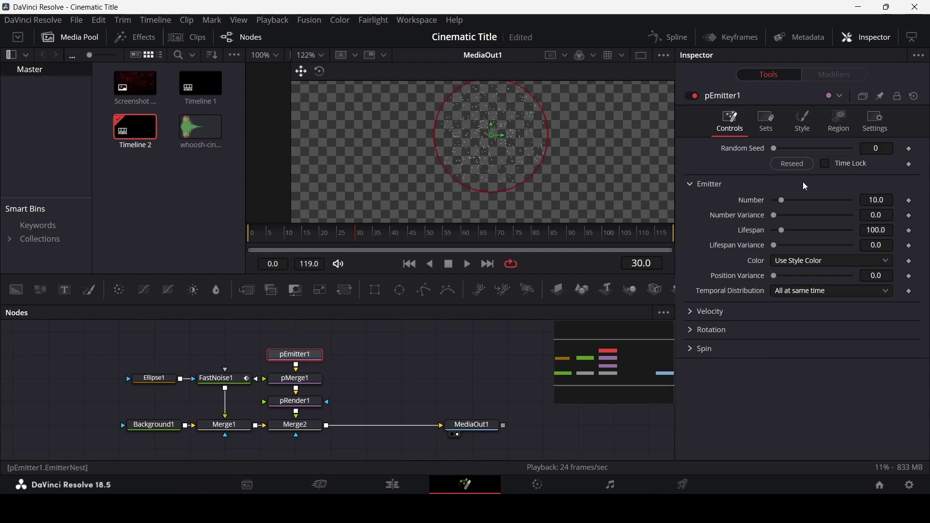
left_click(840, 121)
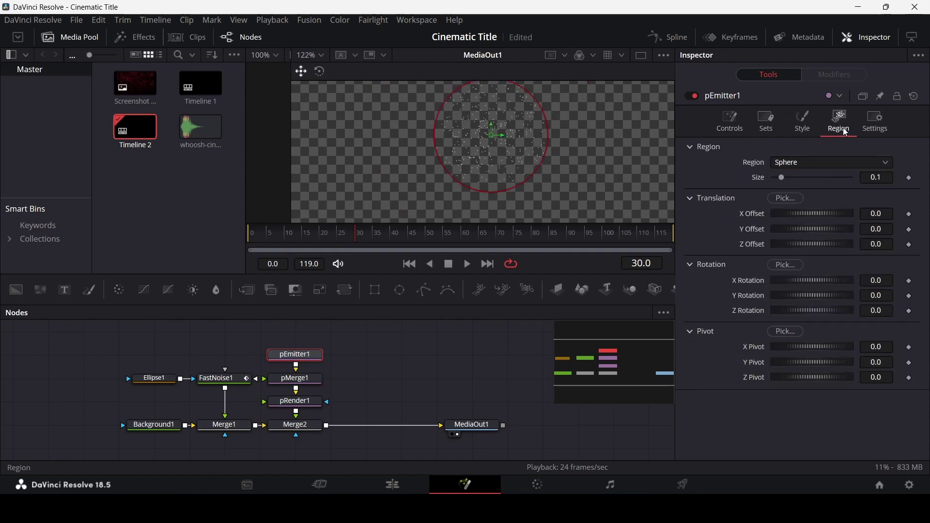
left_click(806, 166)
left_click(795, 177)
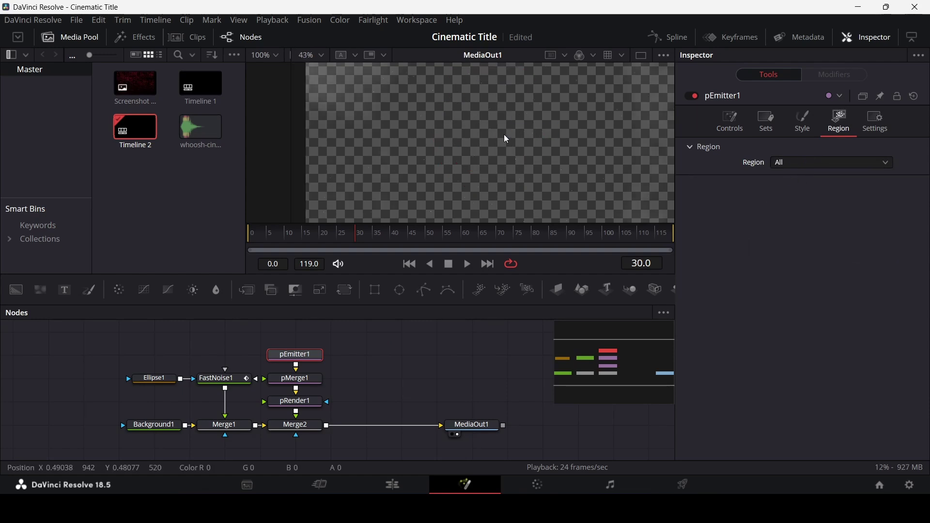
Make the particle style Blob with Size 0.5
left_click(800, 129)
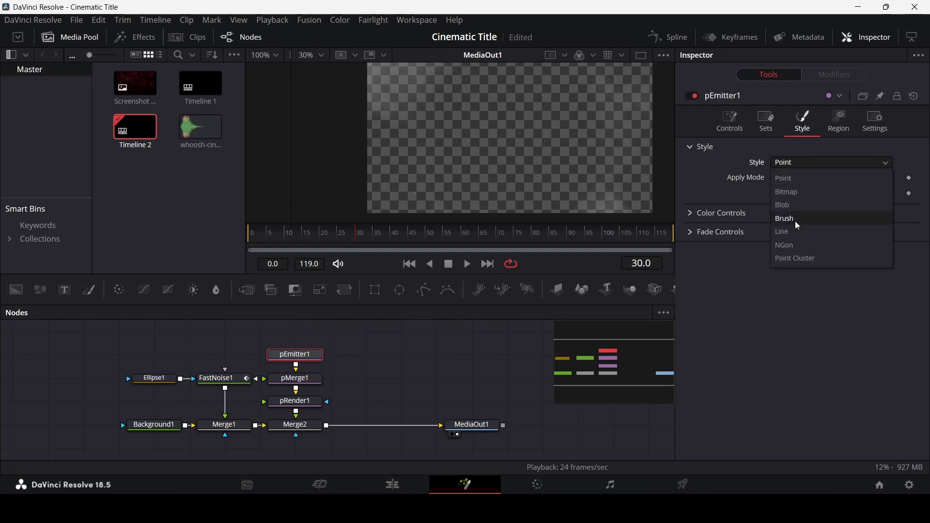
left_click(794, 205)
left_click(693, 221)
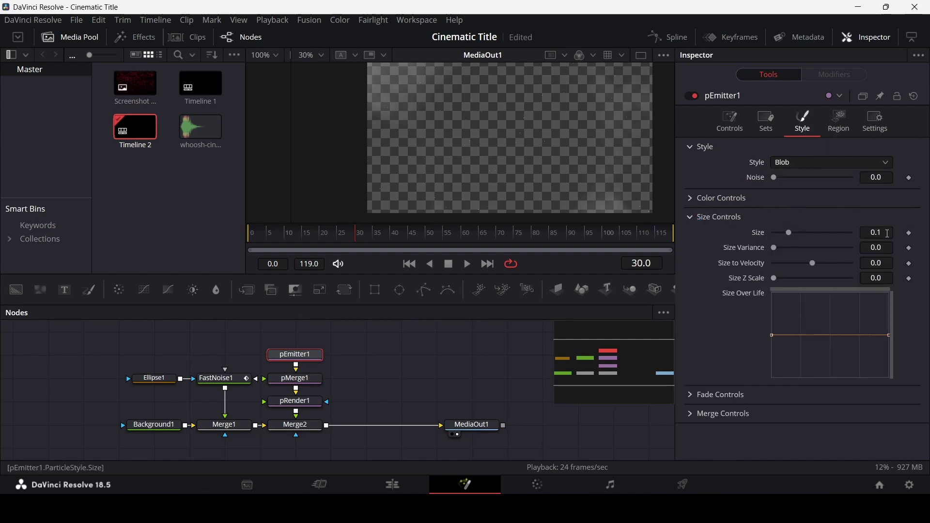
left_click(889, 234)
type("0.5")
key("Tab")
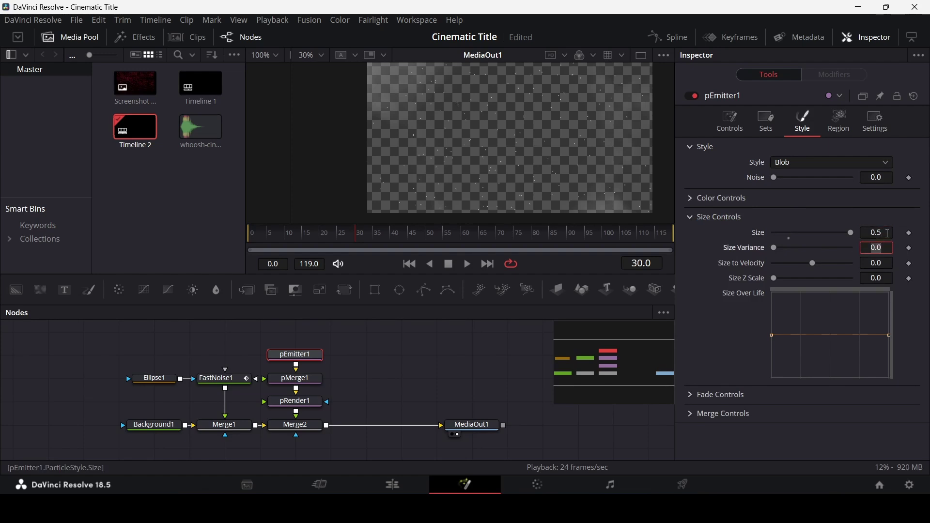
Set emitter Number 1, Velocity 0.01 and Angle 90, then play the particles
left_click(731, 121)
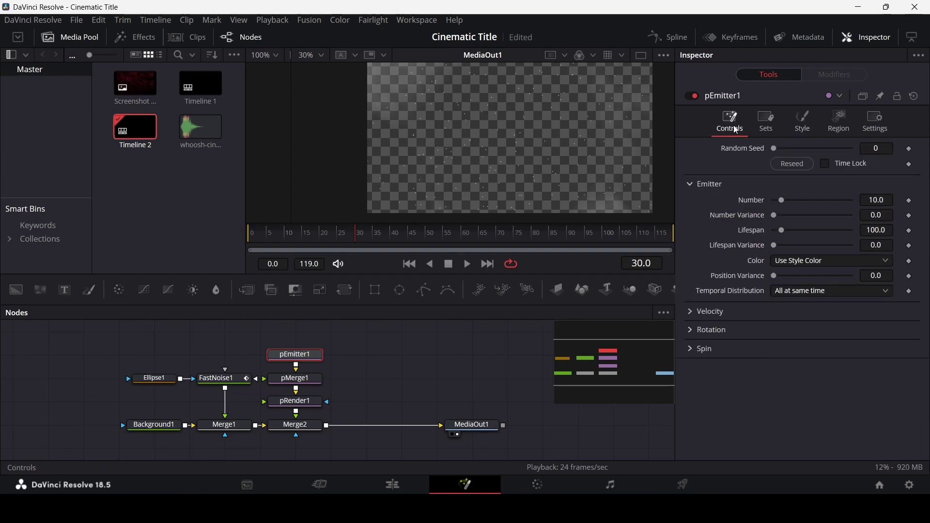
left_click(886, 200)
type("1")
key("Tab")
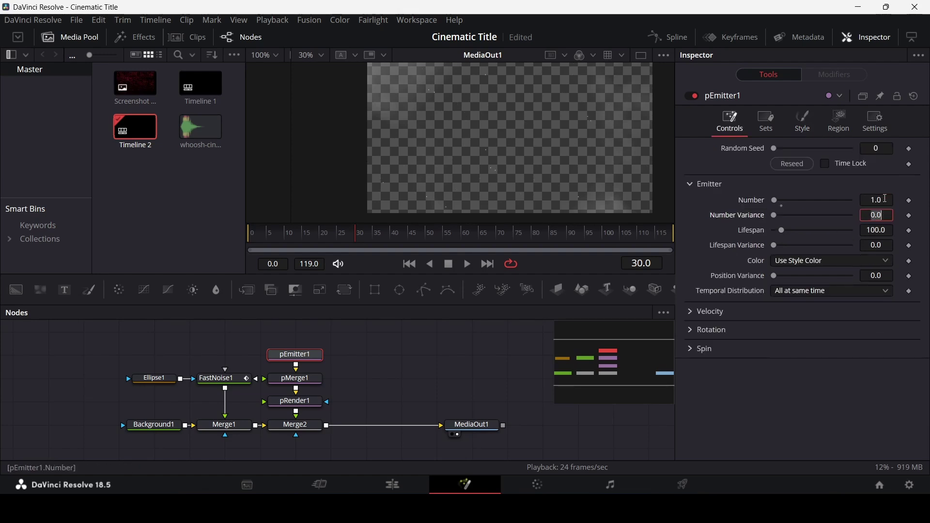
left_click(694, 312)
scroll(816, 301, "down", 1)
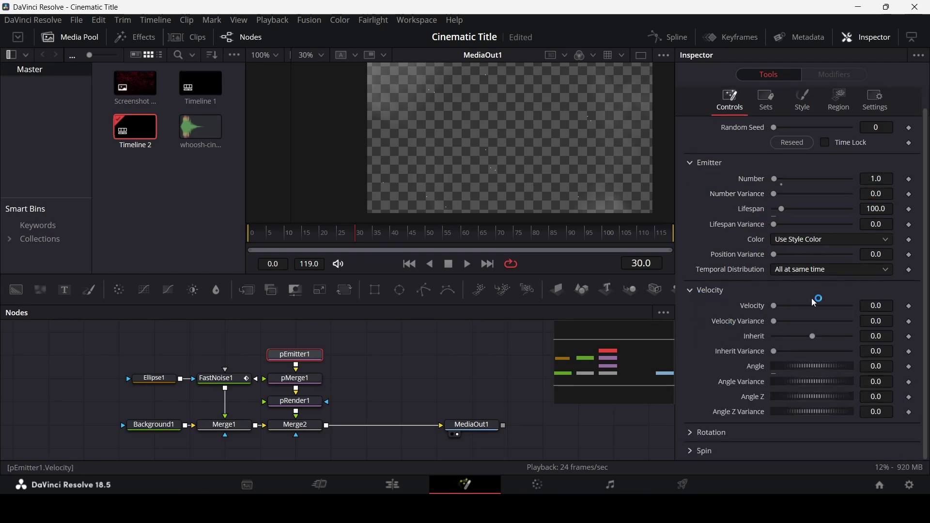
key("Return")
left_click(885, 364)
type("90")
key("Return")
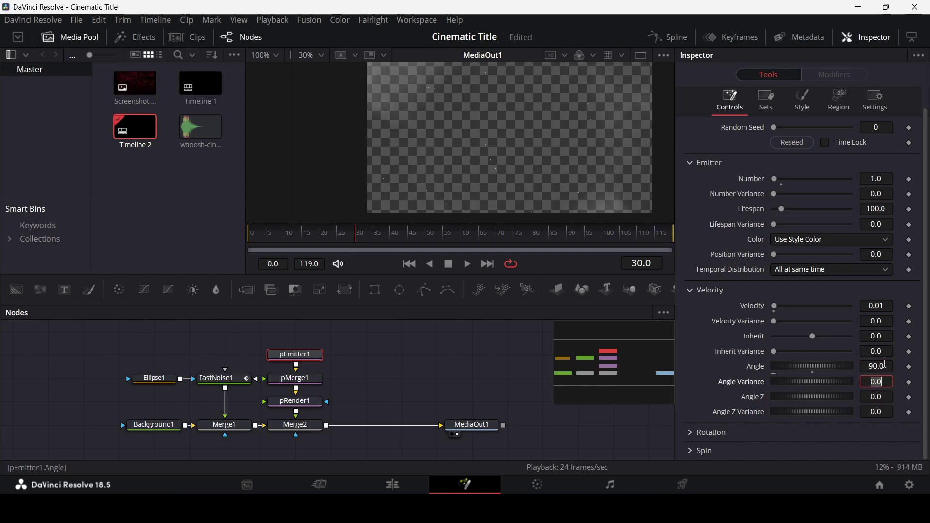
key("space")
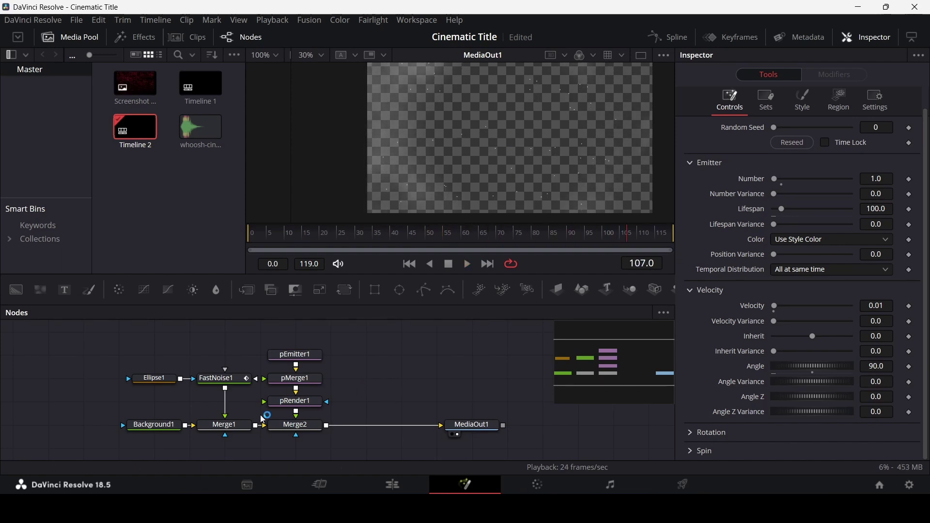
Insert pMerge2 above pRender1 and connect a second emitter, pEmitter2, into it
left_click(307, 351)
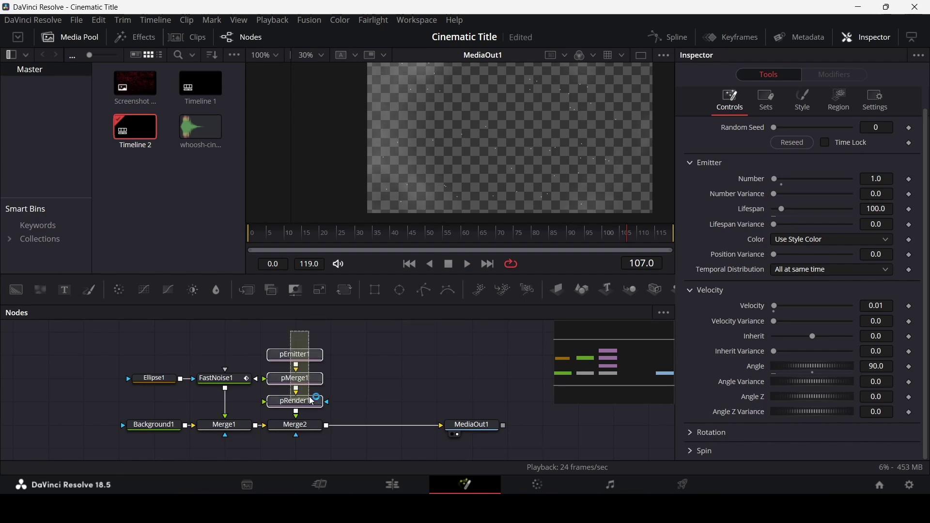
left_click_drag(313, 383, 421, 386)
left_click(379, 364)
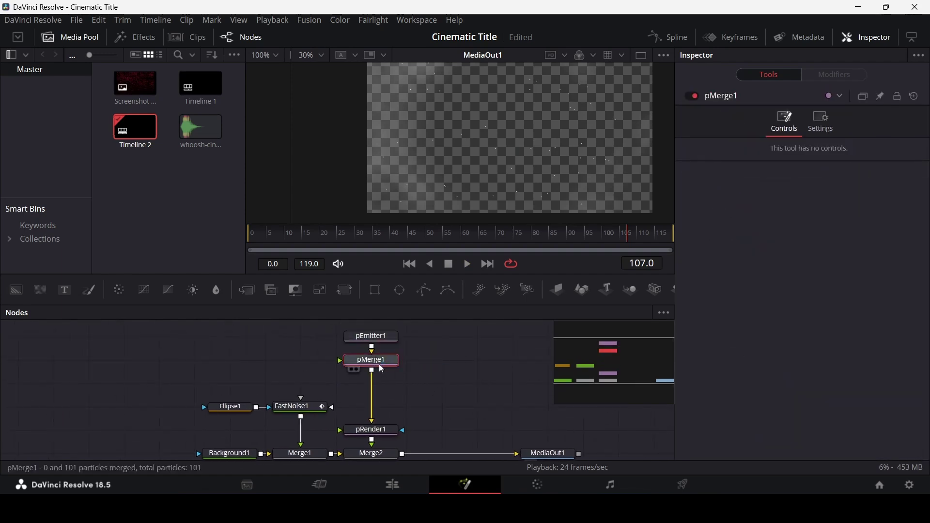
left_click(504, 290)
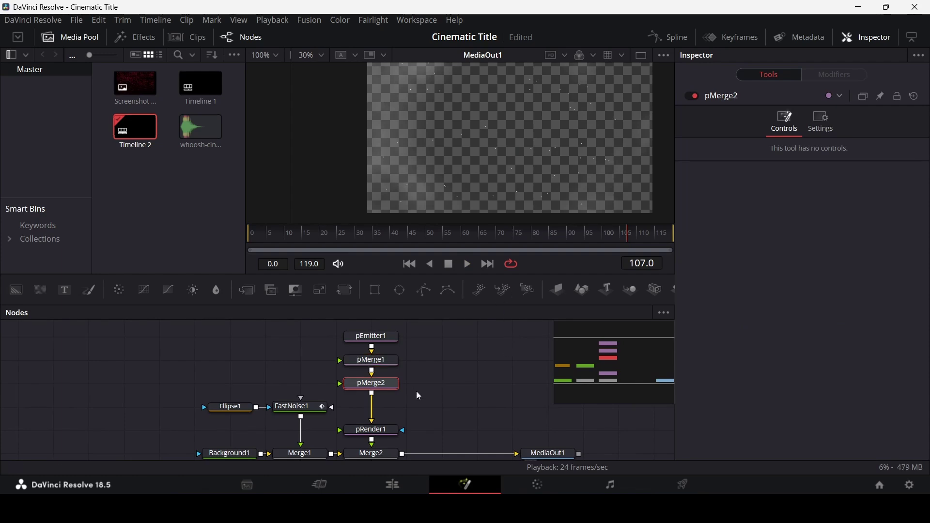
left_click_drag(362, 349, 383, 463)
left_click_drag(353, 412, 424, 417)
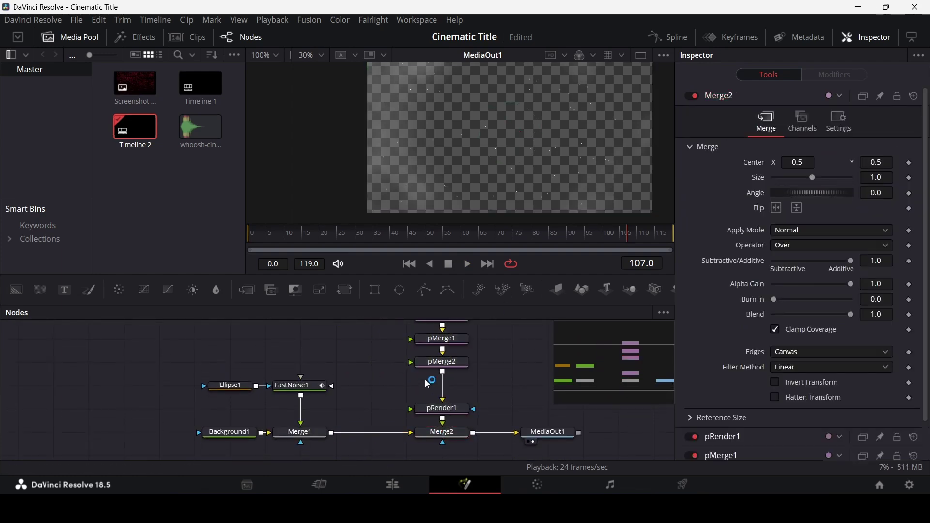
left_click_drag(436, 356, 383, 375)
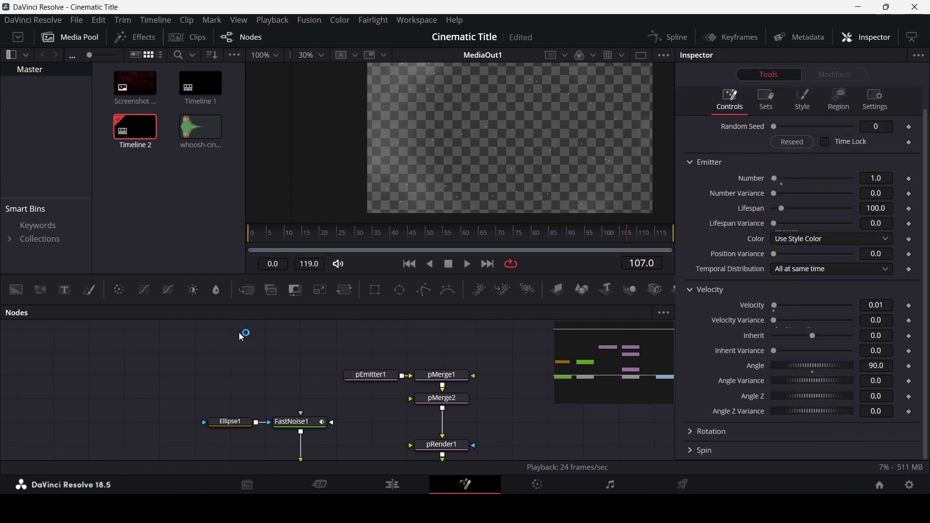
left_click_drag(479, 290, 409, 396)
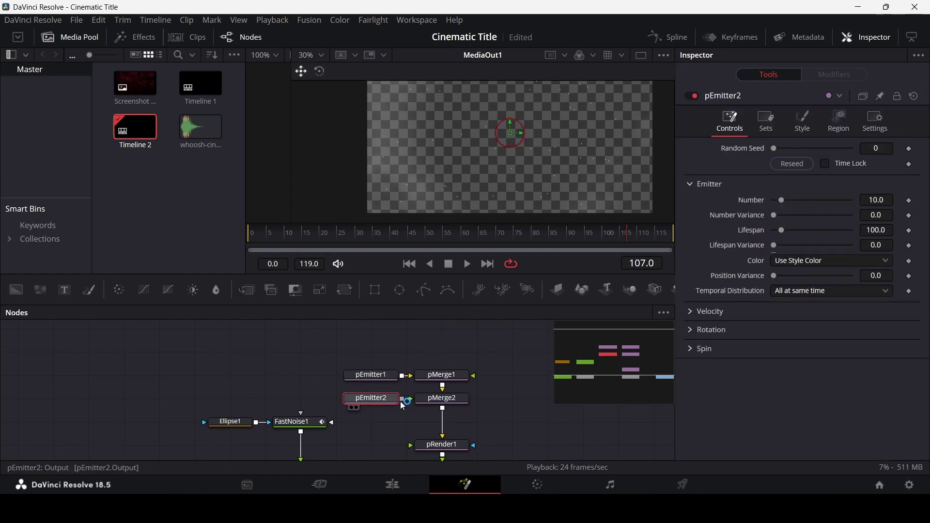
Save the project and set pEmitter2's Number to 1, Lifespan 50 and Lifespan Variance 0
scroll(485, 383, "down", 2)
scroll(499, 380, "right", 3)
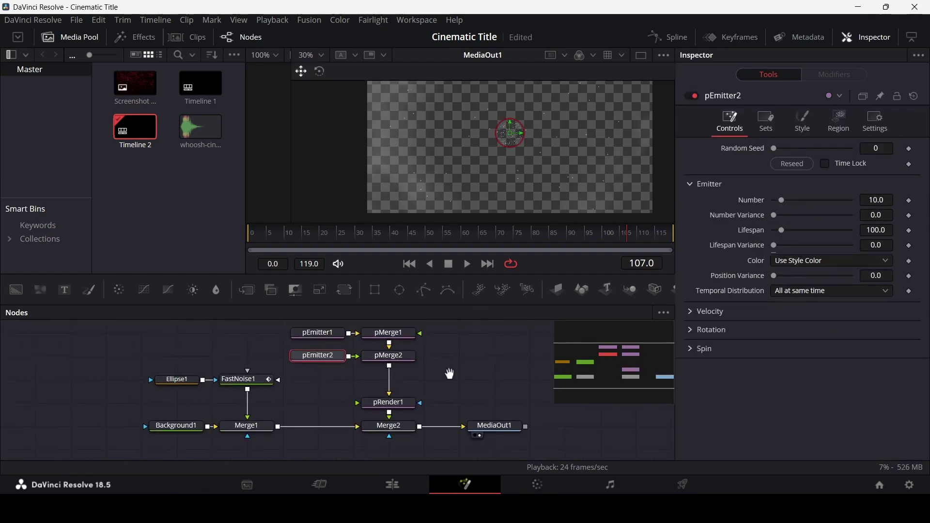
key("ctrl+s")
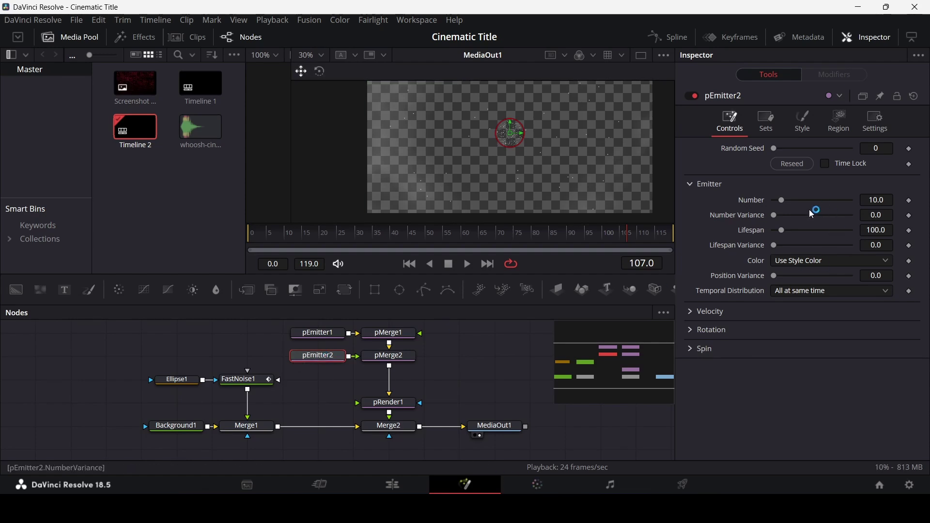
left_click(878, 200)
type("1")
key("Tab")
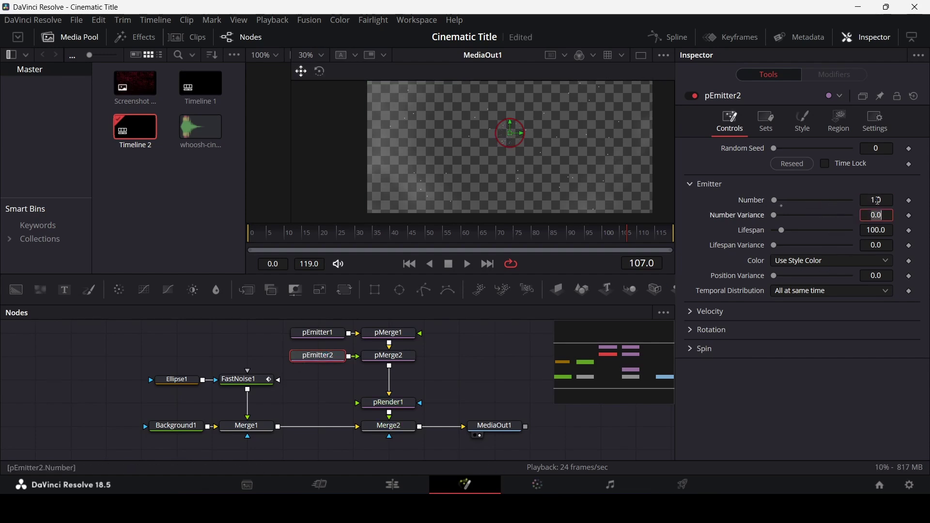
left_click(886, 231)
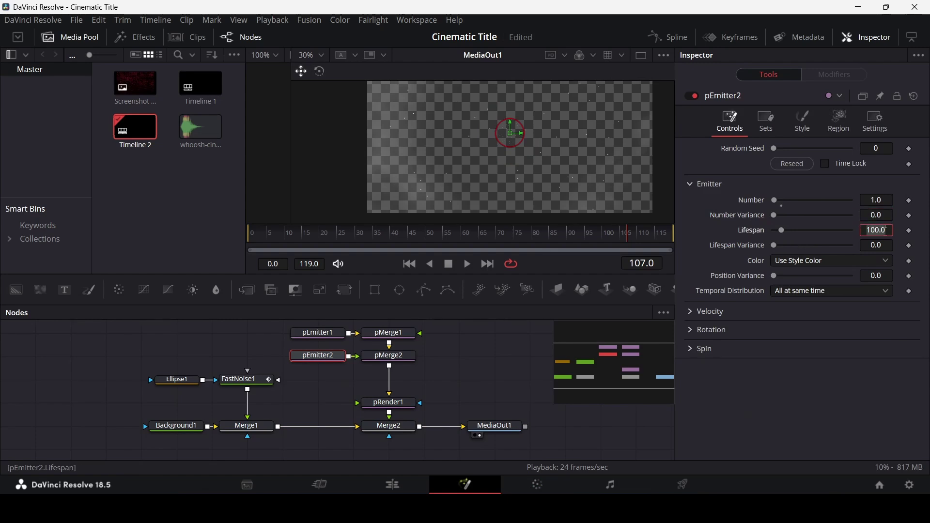
key("Tab")
type(".")
key("Return")
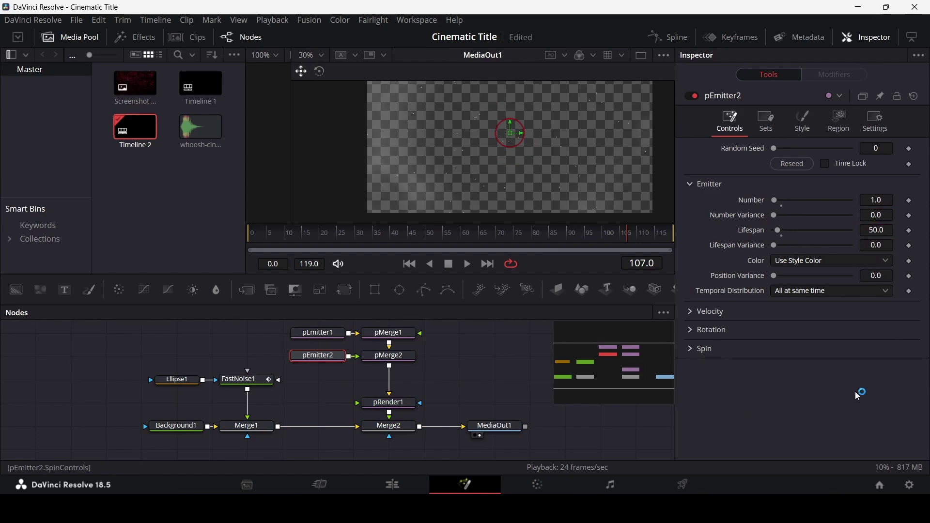
Set the emission region to All and make the particle colour yellow
left_click(839, 121)
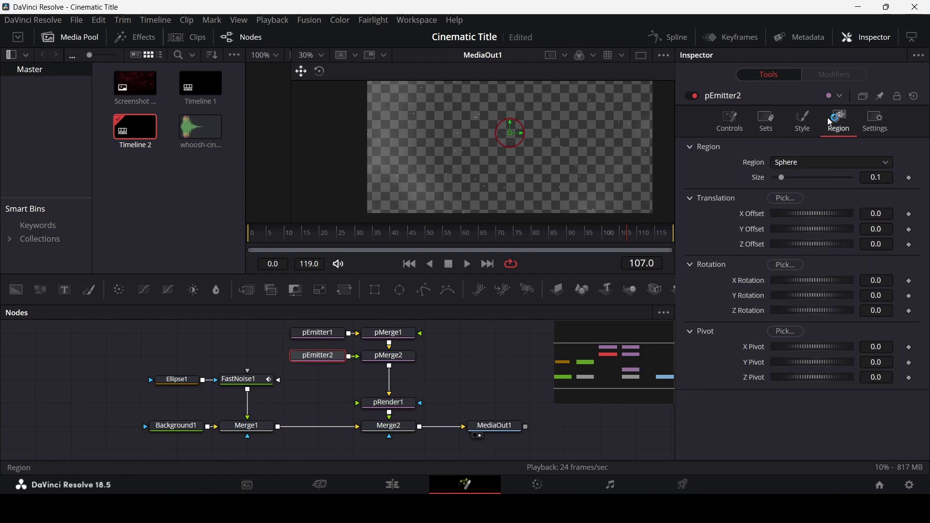
left_click(787, 163)
left_click(787, 178)
left_click(802, 122)
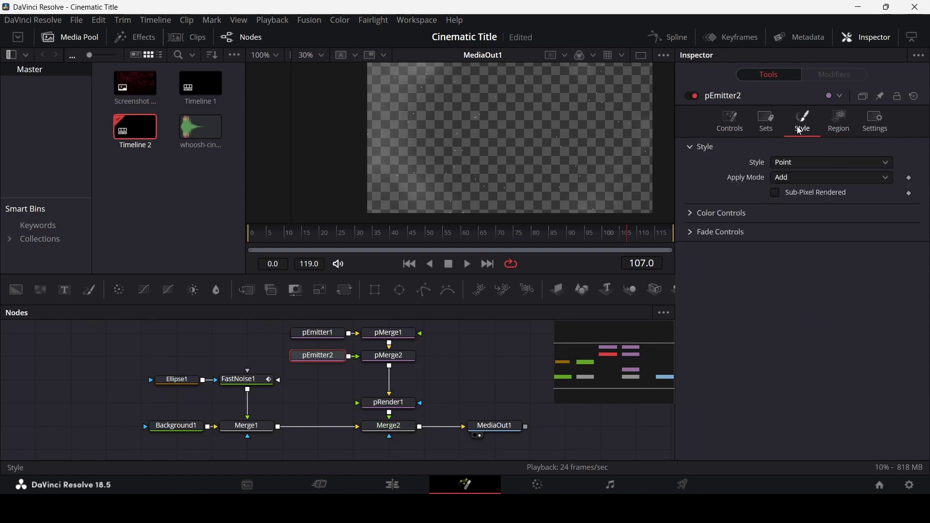
left_click(690, 214)
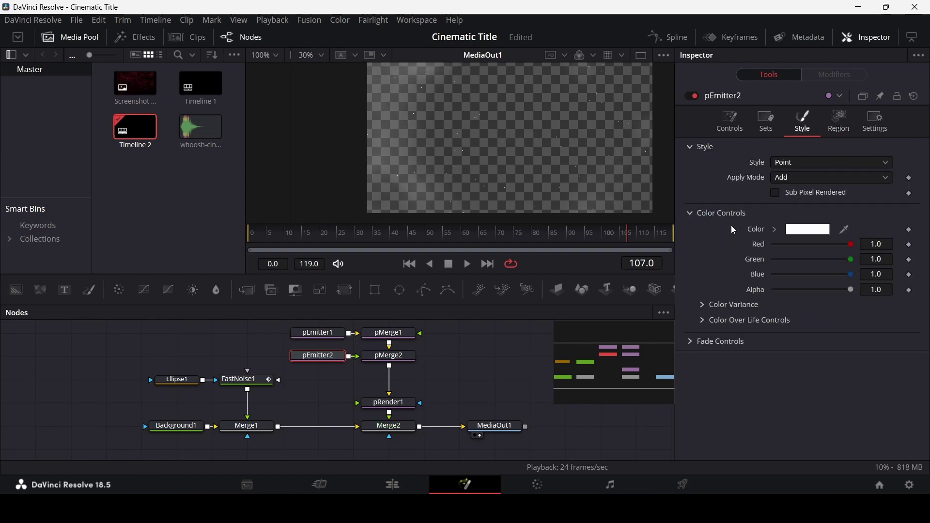
left_click_drag(853, 275, 775, 276)
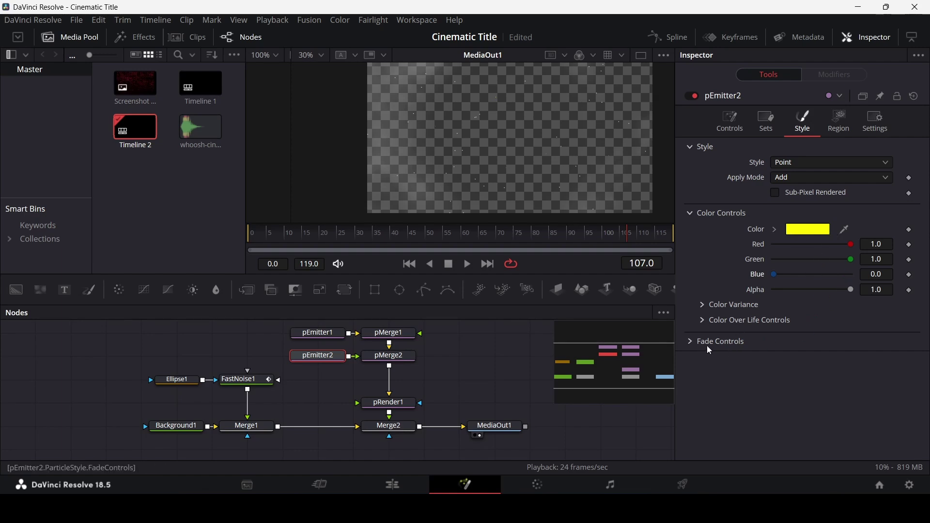
Set the emitter Velocity to 0.01 and Angle to 45
left_click(733, 122)
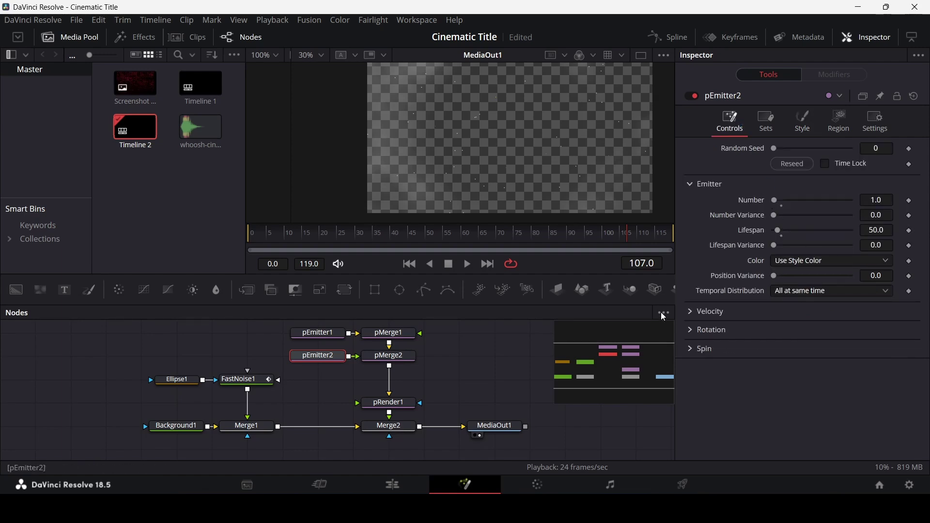
left_click(694, 312)
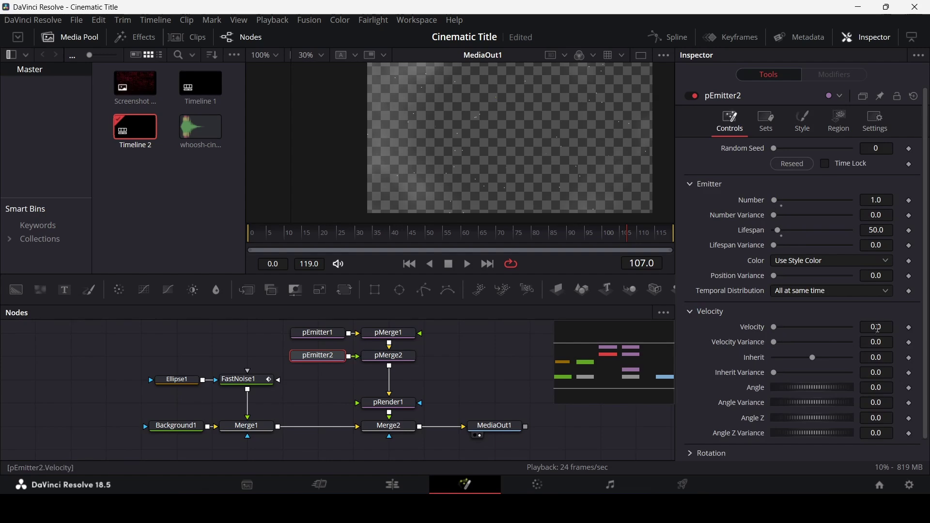
type("1")
key("Tab")
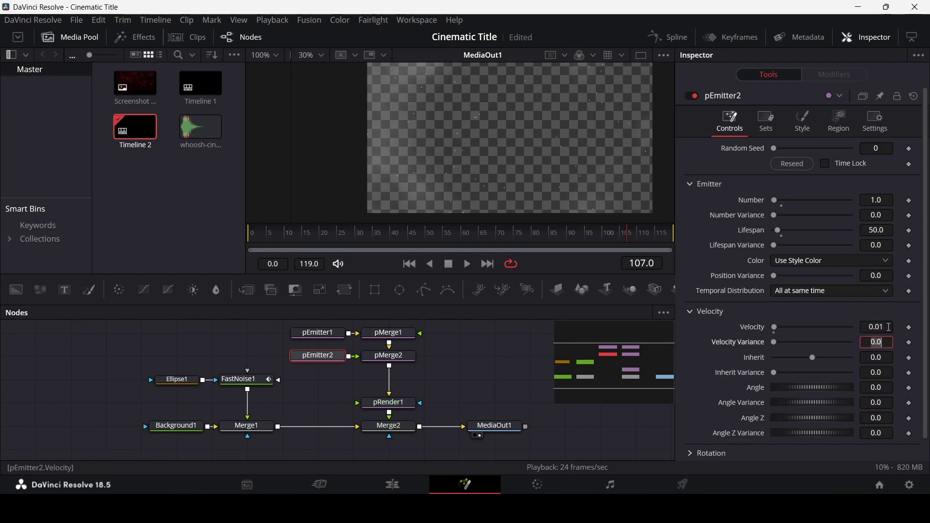
left_click(890, 393)
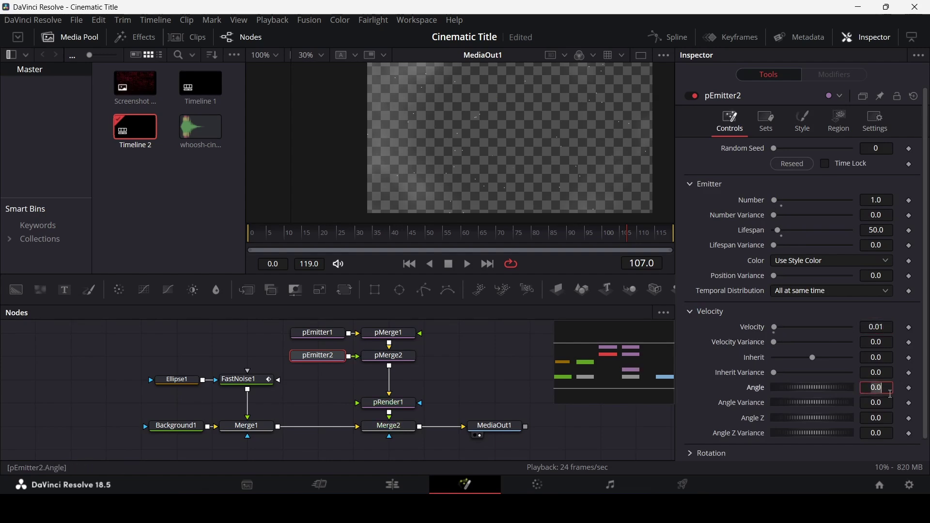
type("45")
key("Return")
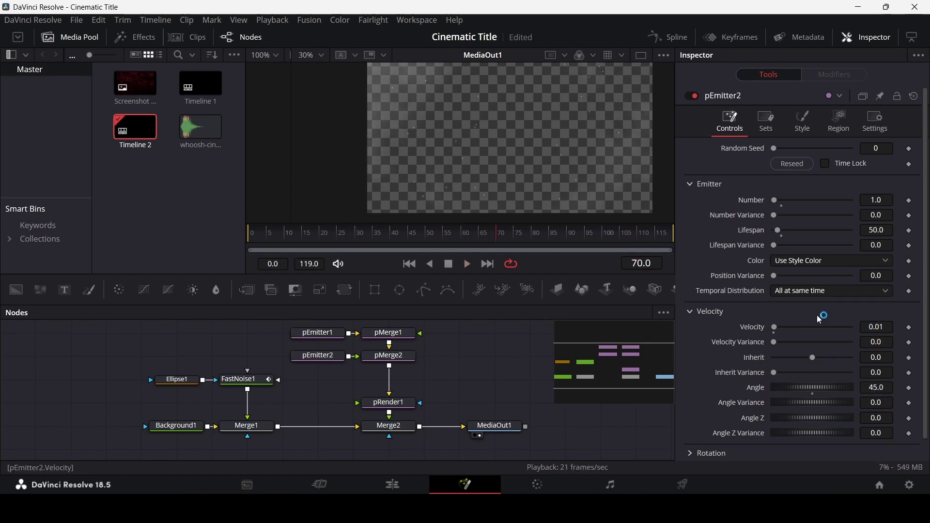
Change the particle style to Blob, show its size settings, and return to the edit timeline
left_click(802, 120)
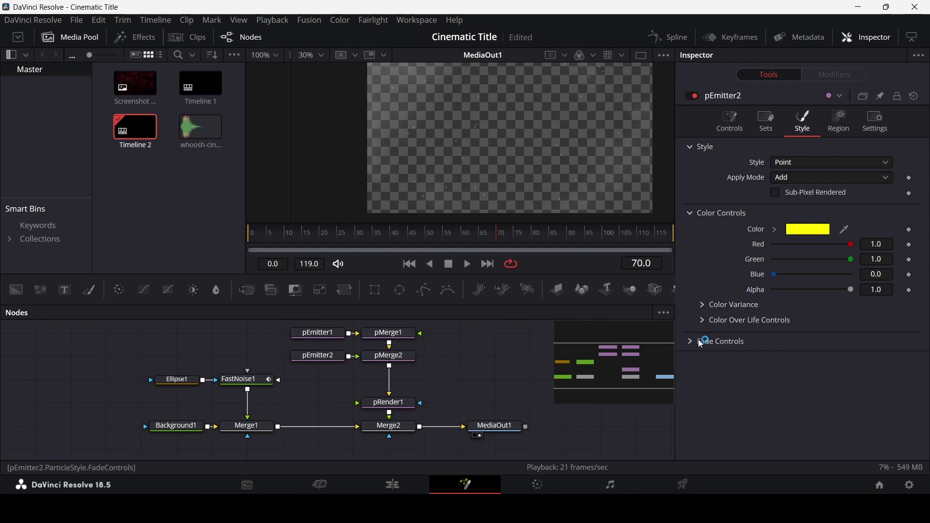
left_click(690, 215)
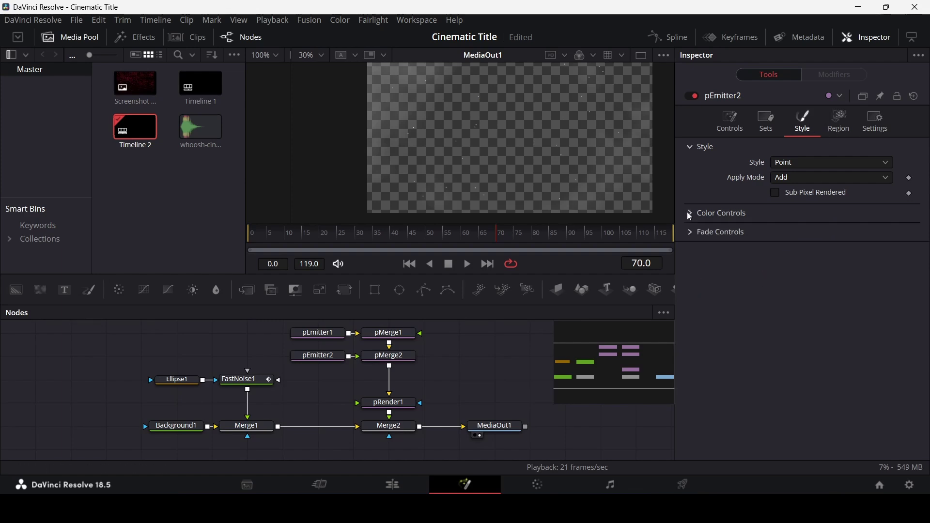
left_click(791, 164)
left_click(789, 205)
left_click(691, 199)
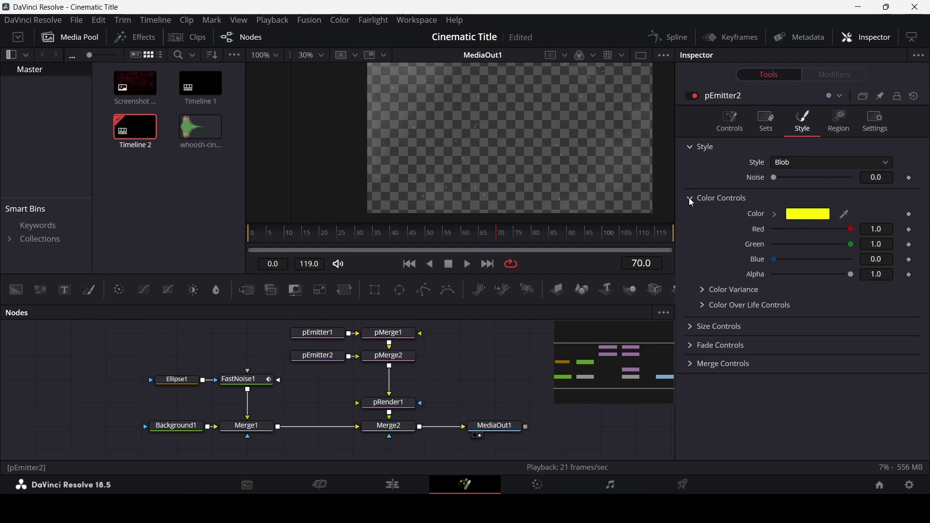
left_click(693, 200)
left_click(693, 217)
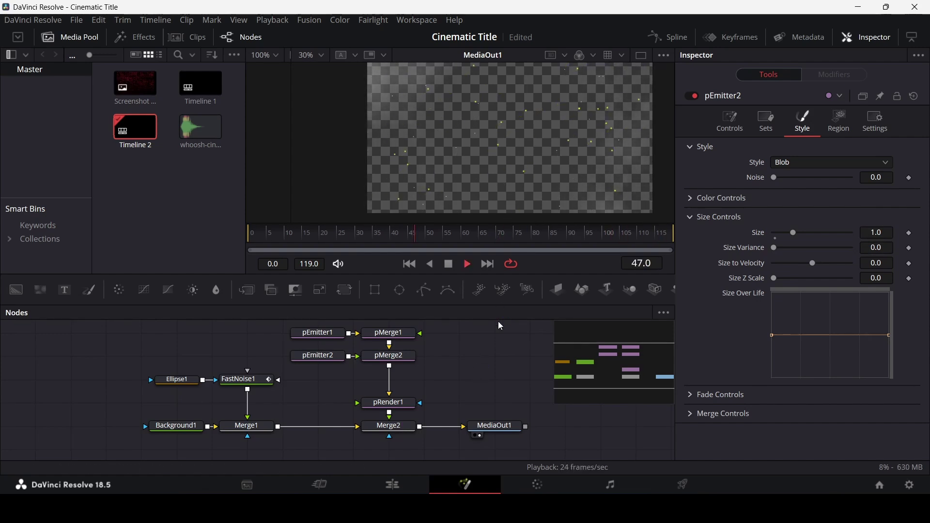
left_click(407, 488)
left_click(469, 283)
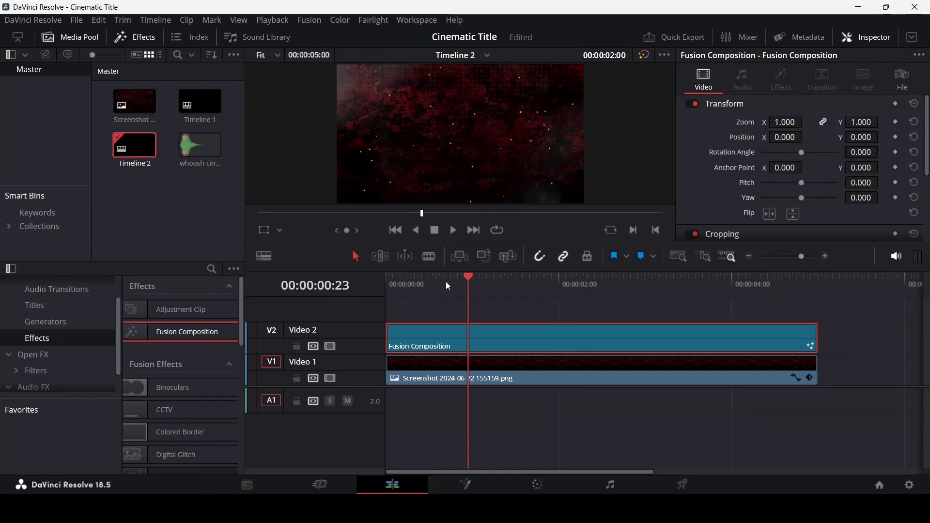
key("Home")
key("space")
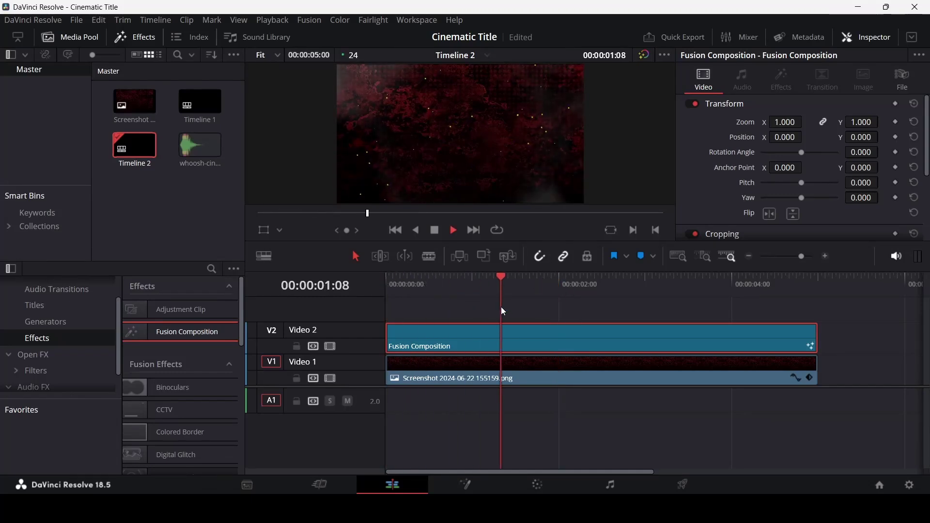
key("space")
left_click(503, 334)
right_click(502, 332)
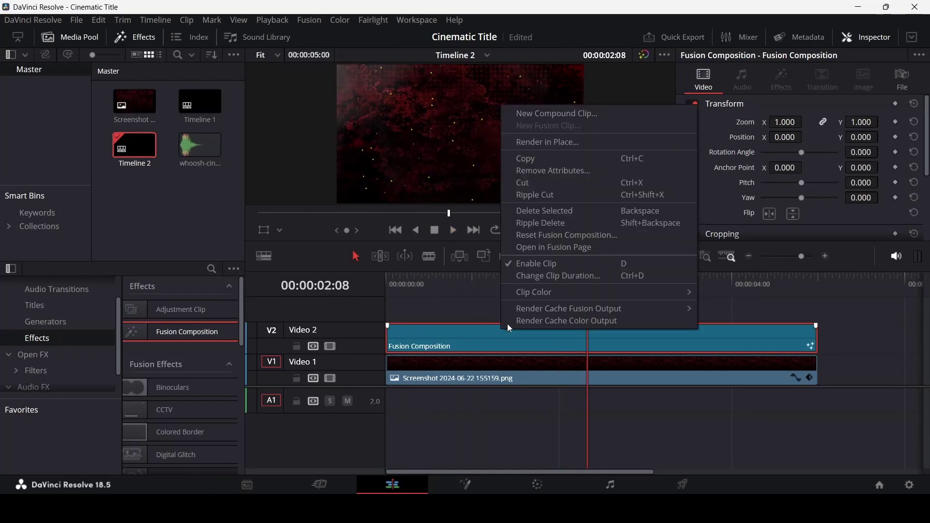
left_click(557, 249)
left_click(318, 357)
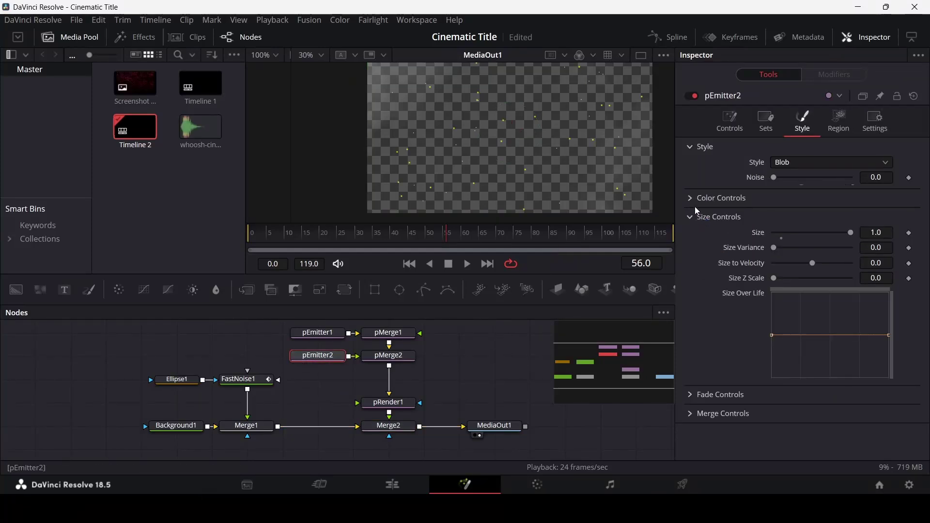
Make particles grow over their life, then insert pMerge3 after pMerge2, fed by a new pEmitter3
left_click_drag(772, 336, 768, 379)
left_click(468, 264)
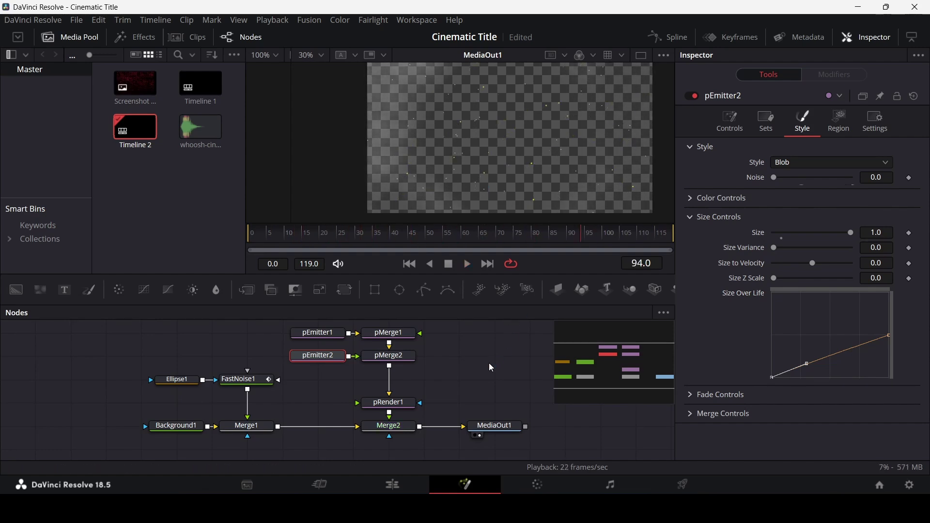
left_click(402, 360)
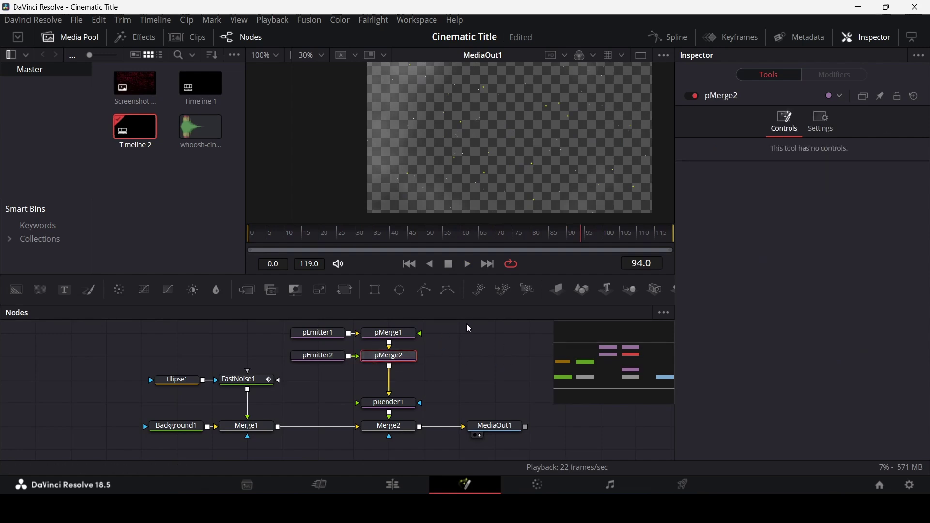
left_click(502, 290)
left_click_drag(378, 329, 318, 379)
left_click_drag(405, 386, 407, 384)
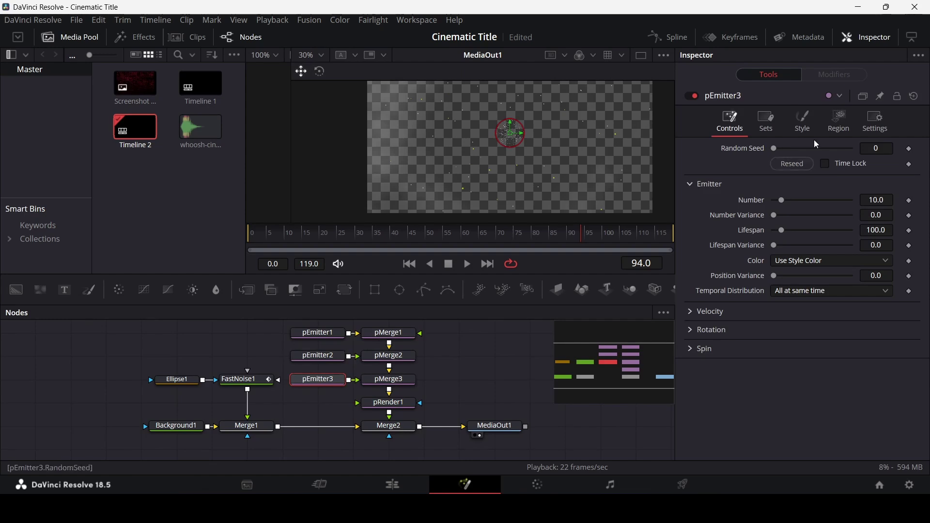
Set pEmitter3's region to All and its particle style to Line, showing size controls
left_click(803, 121)
left_click(839, 121)
left_click(784, 163)
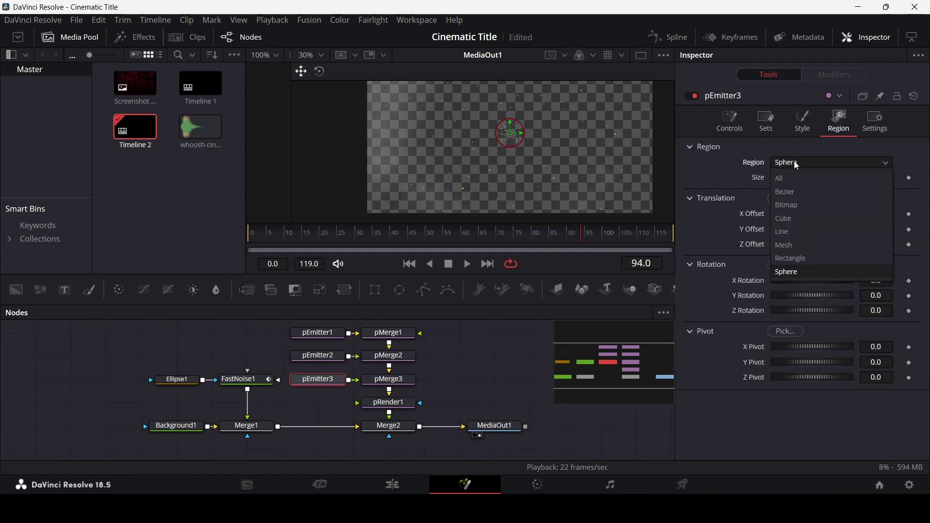
left_click(801, 178)
left_click(800, 123)
left_click(794, 165)
left_click(794, 230)
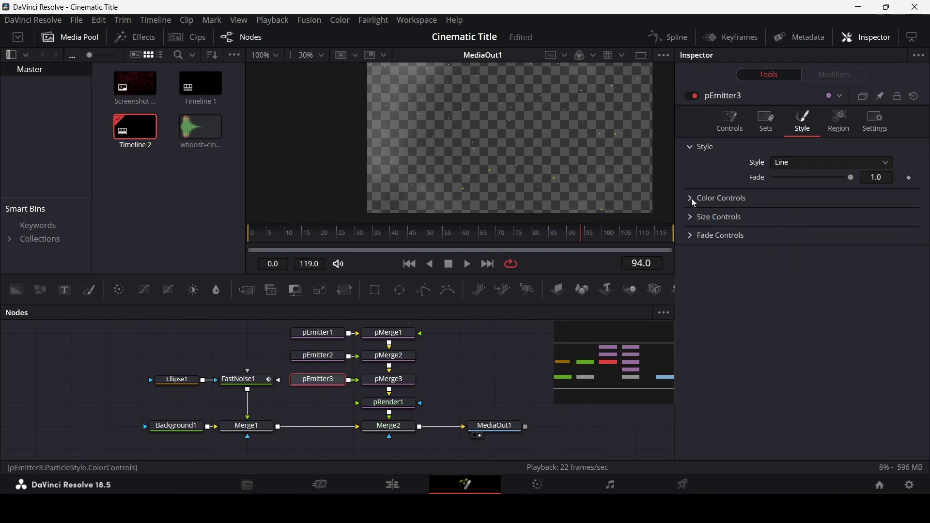
left_click(692, 217)
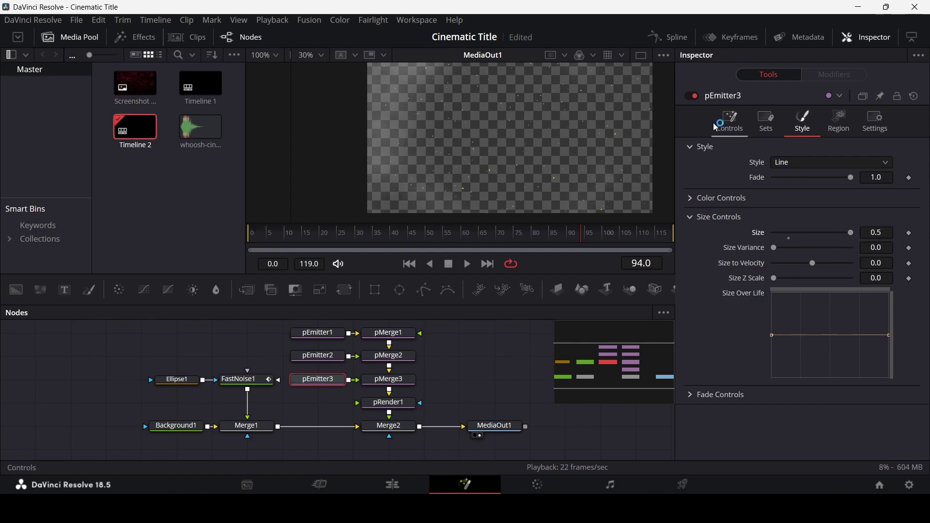
Change pEmitter3's particle Number from 10 to 5
left_click(731, 121)
left_click(884, 200)
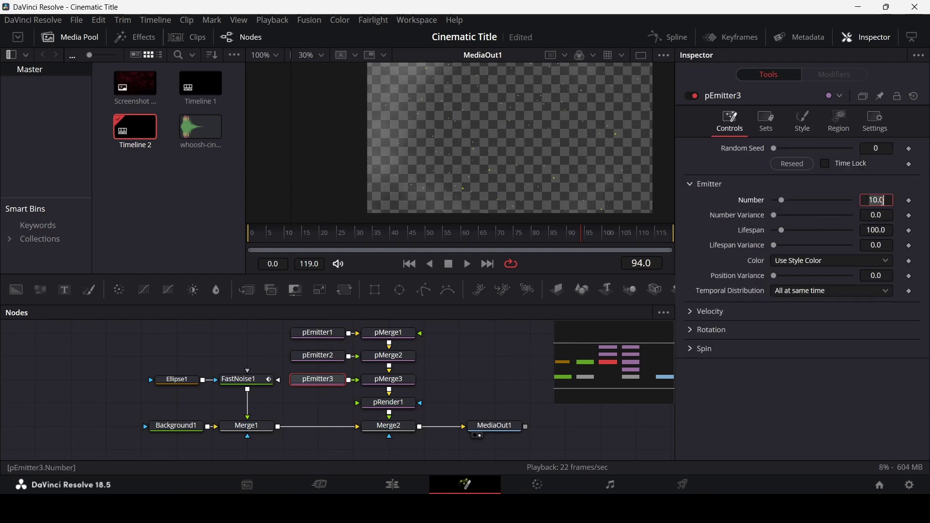
type("5")
key("Tab")
left_click(754, 390)
scroll(505, 141, "up", 3)
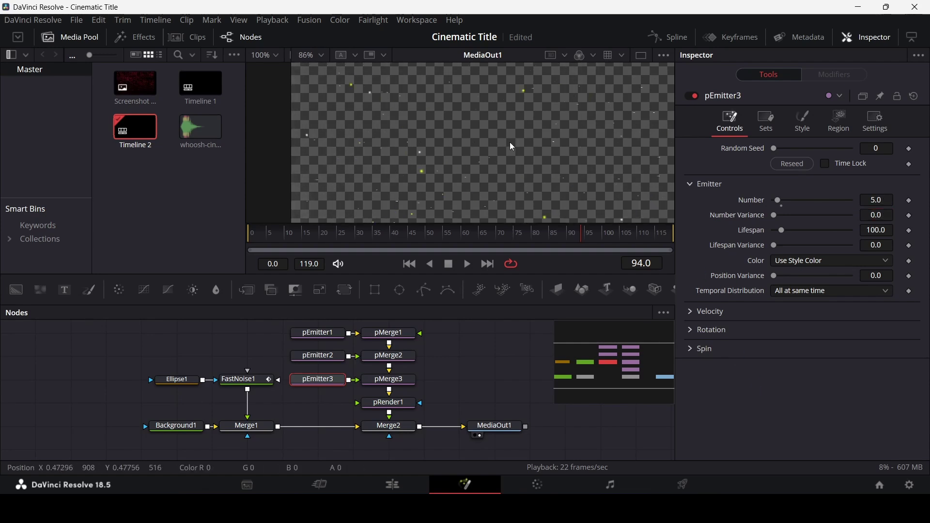
scroll(512, 147, "up", 2)
scroll(459, 175, "up", 3)
scroll(513, 165, "down", 3)
Set the Line particle Size to 1.5 after trying 1, 3 and 2
left_click(804, 127)
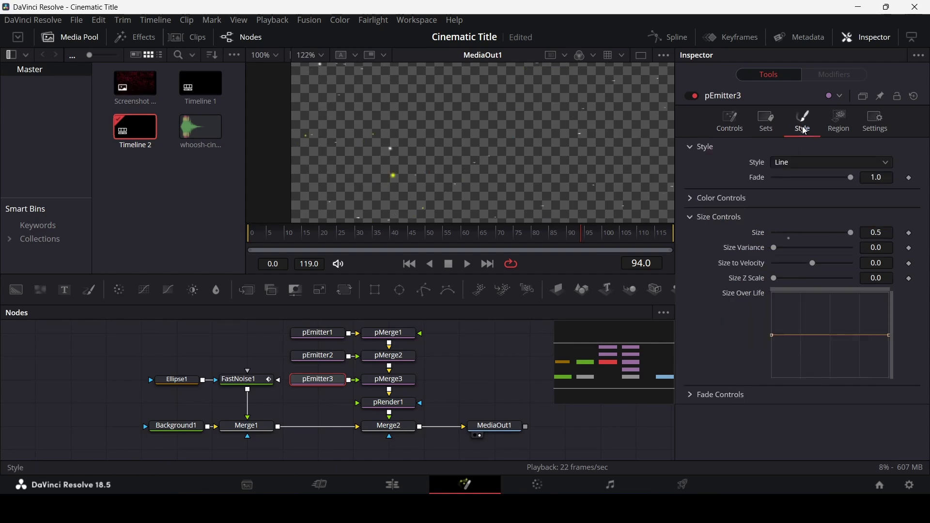
type("1")
key("Tab")
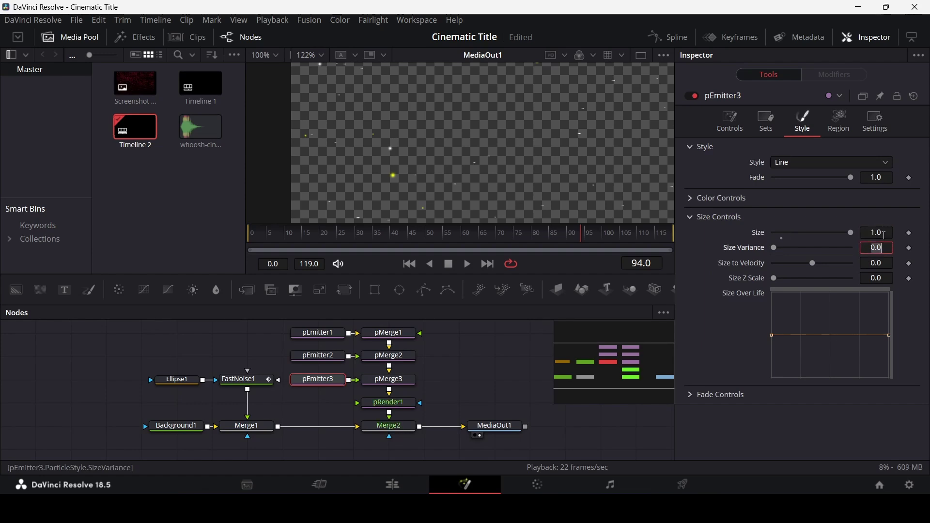
scroll(524, 153, "down", 2)
scroll(523, 152, "down", 1)
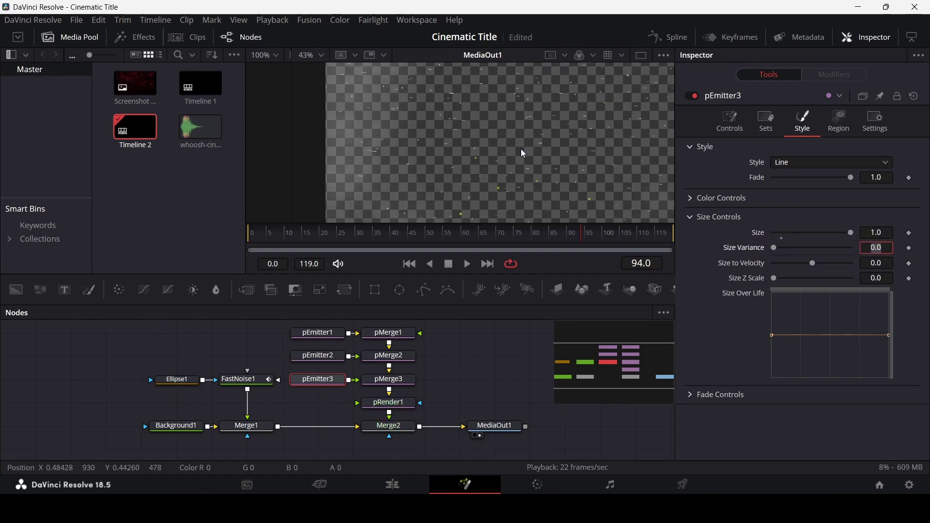
left_click(877, 232)
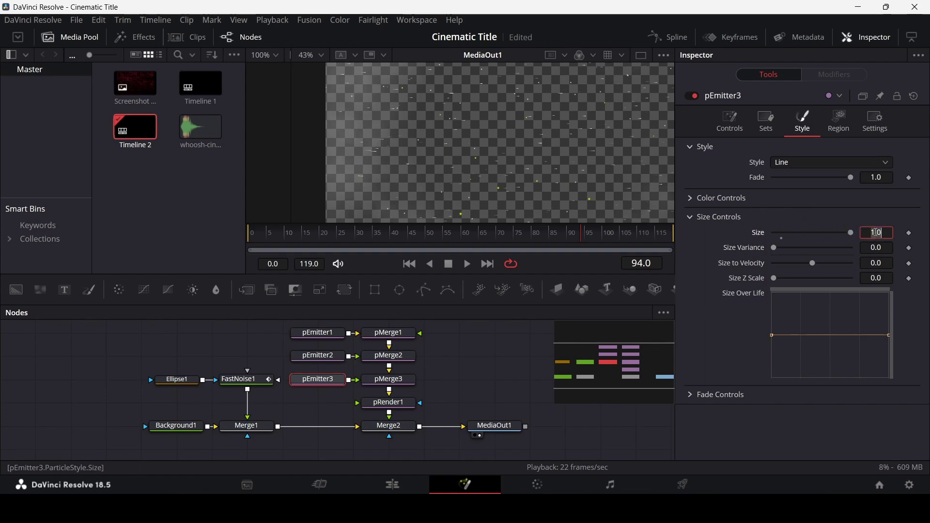
key("Tab")
left_click(877, 232)
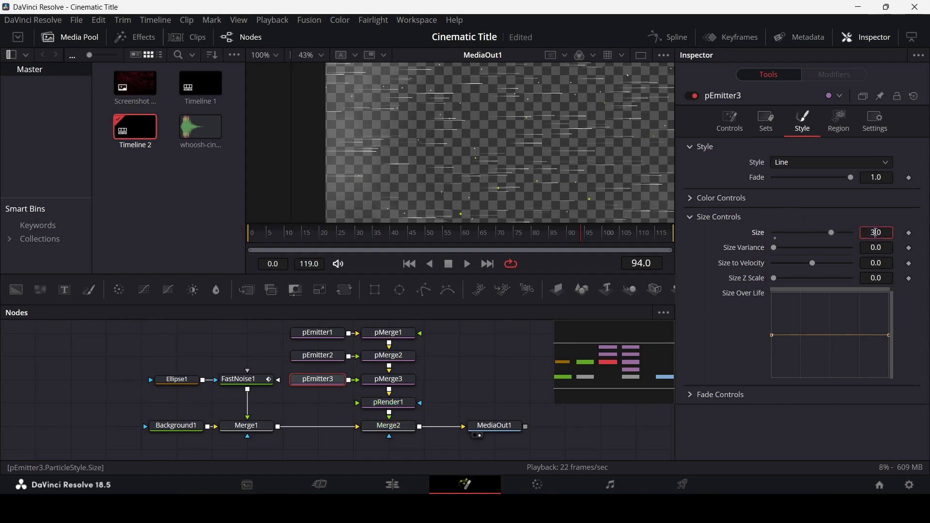
key("Tab")
left_click(876, 232)
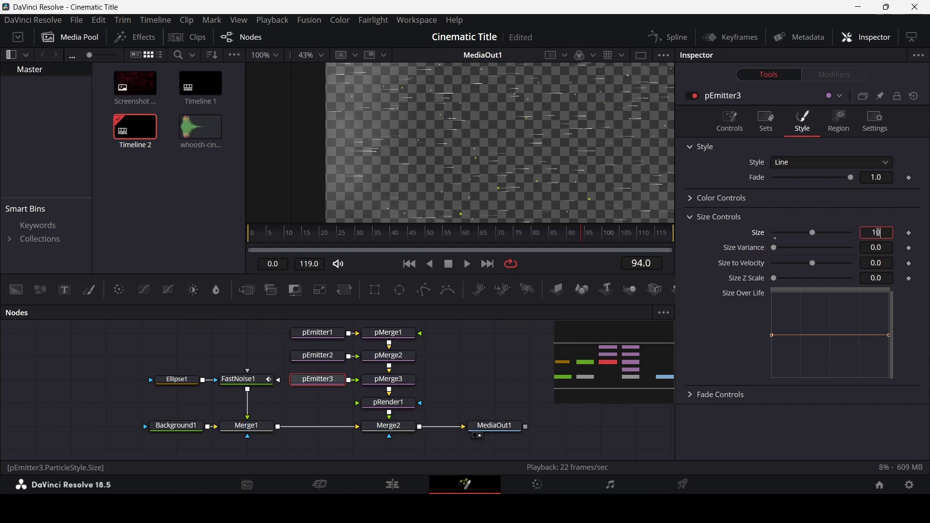
type("1.5")
key("Tab")
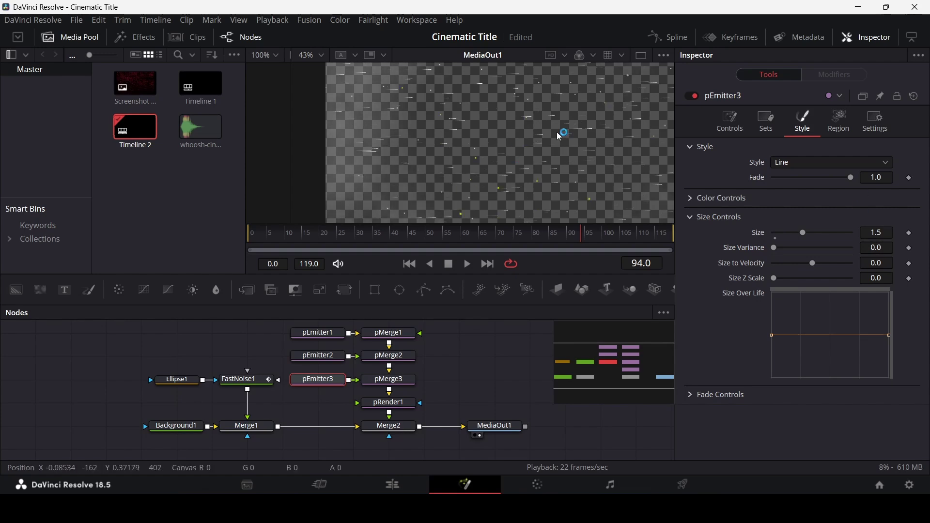
Shape the Size Over Life curve to start at zero and rise, then preview playback
left_click(806, 336)
left_click_drag(773, 336, 774, 381)
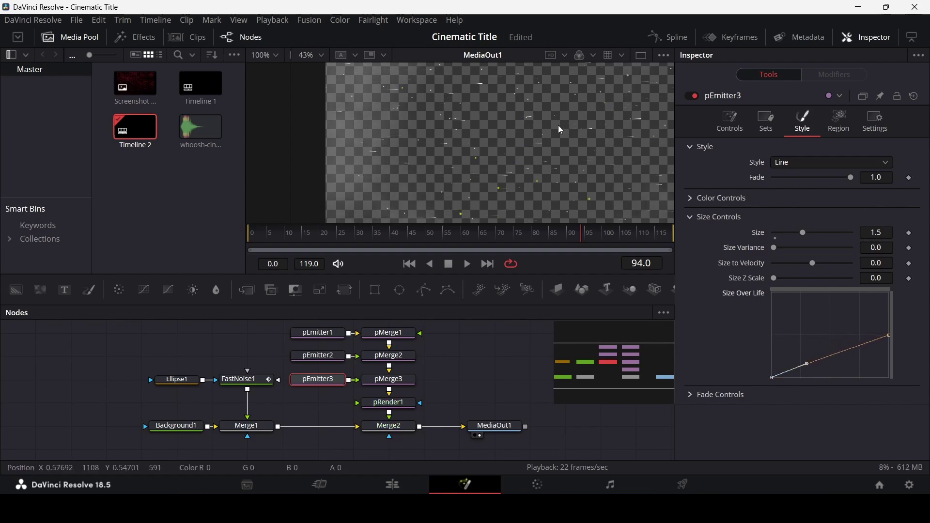
scroll(547, 130, "down", 3)
left_click_drag(547, 131, 536, 212)
key("space")
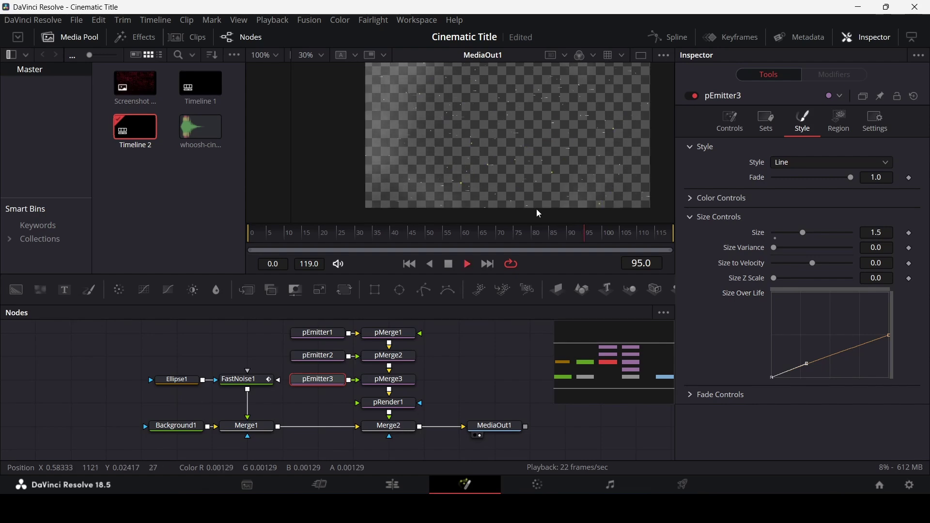
Give pEmitter3 a Velocity of 0.05 and an Angle Variance of 45
key("space")
left_click(728, 118)
left_click(701, 320)
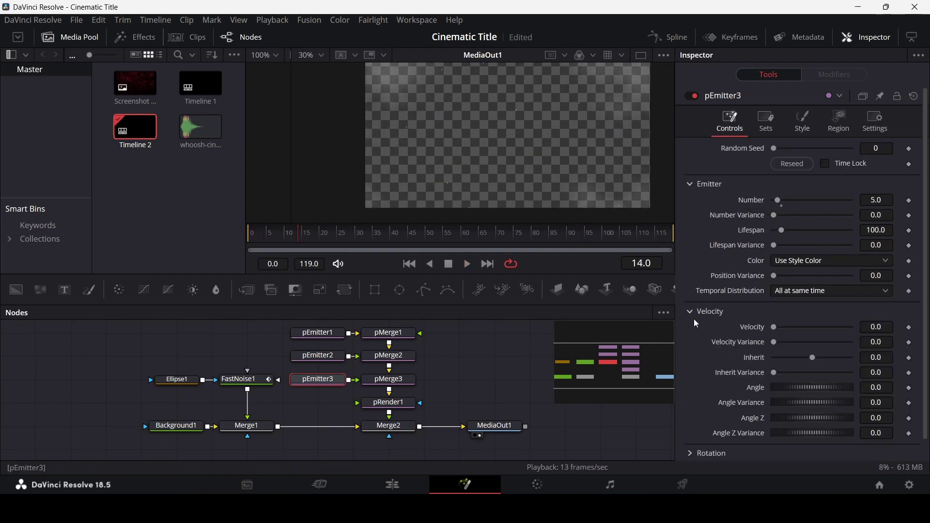
type("5")
key("Tab")
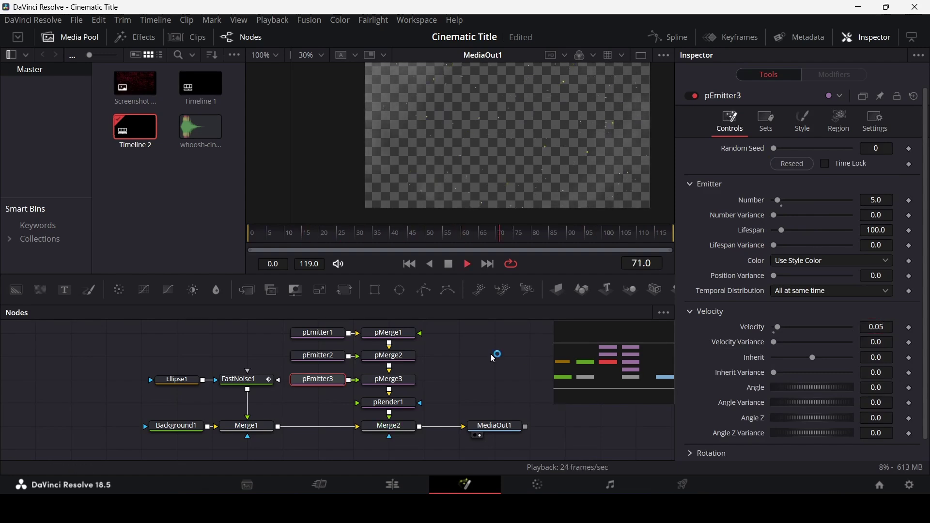
scroll(775, 402, "down", 1)
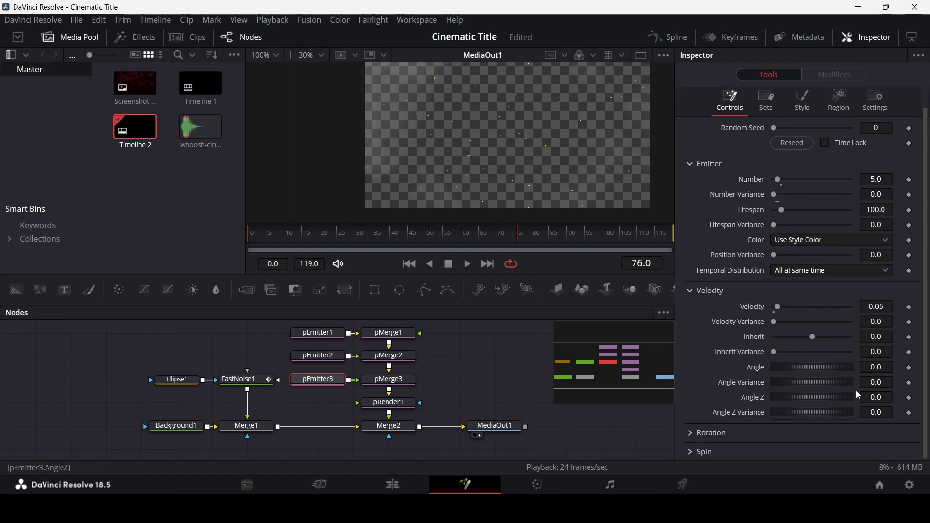
left_click(879, 383)
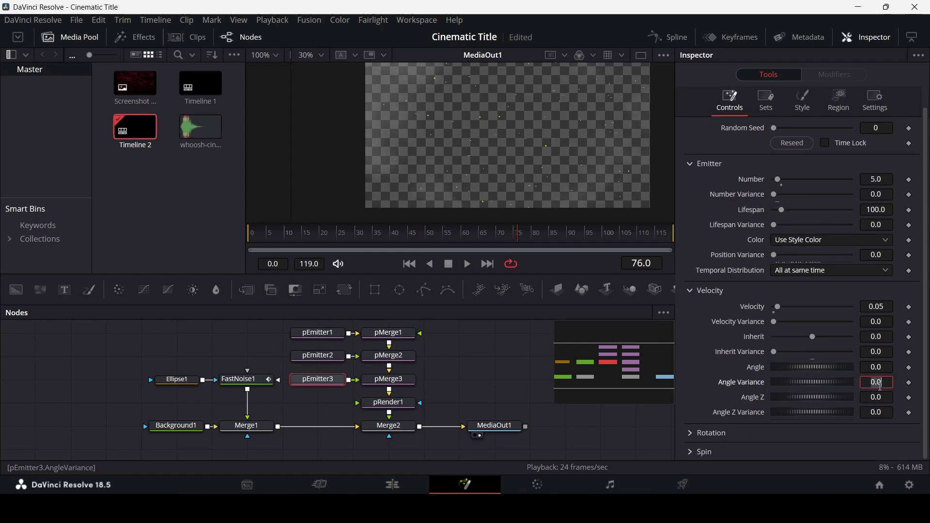
type("45")
key("Return")
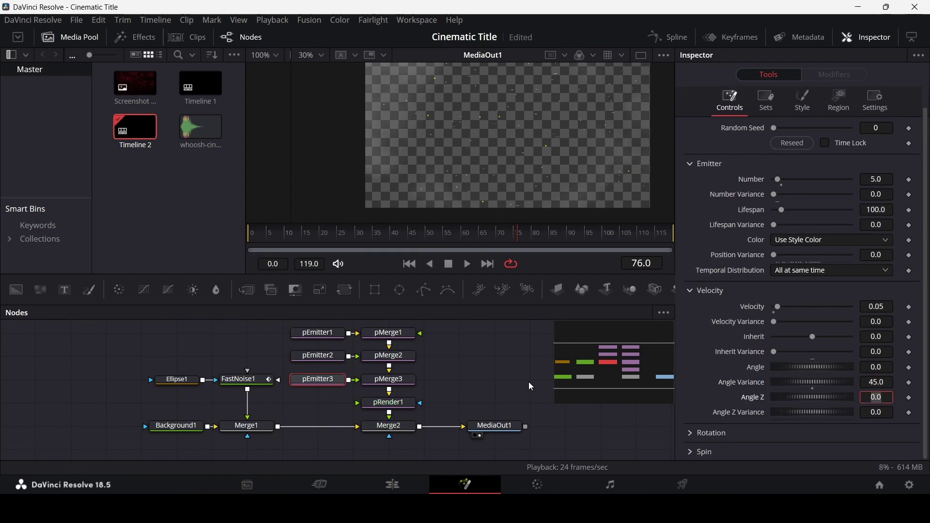
Set Temporal Distribution to Randomly distributed, preview it, and return to the Edit page
left_click(489, 373)
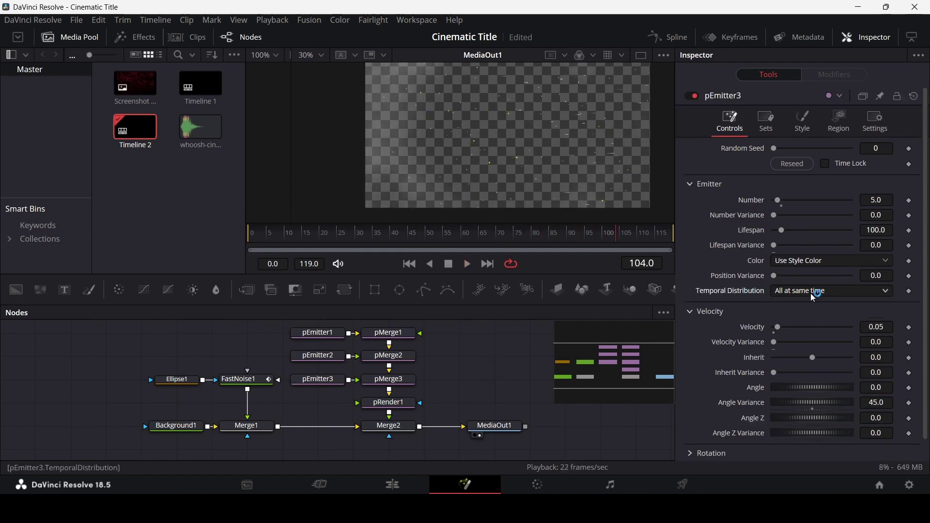
left_click(812, 295)
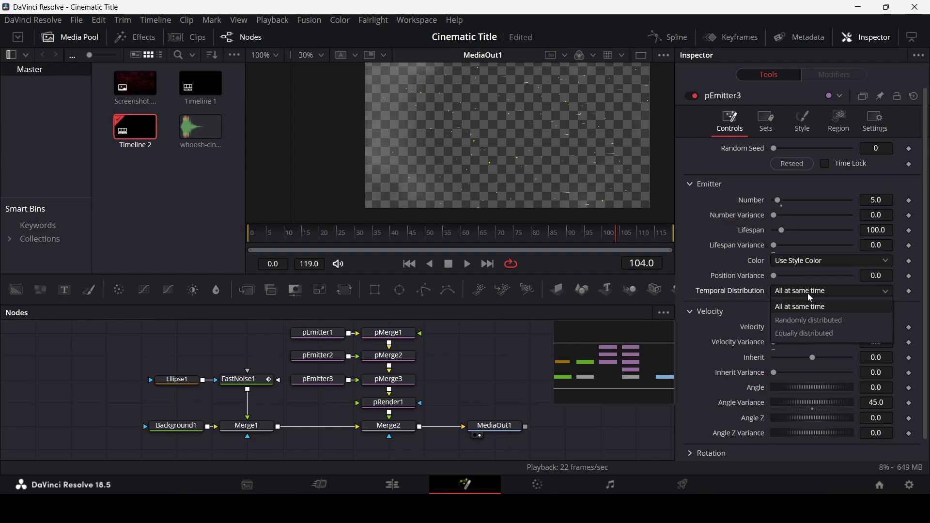
left_click(818, 327)
key("space")
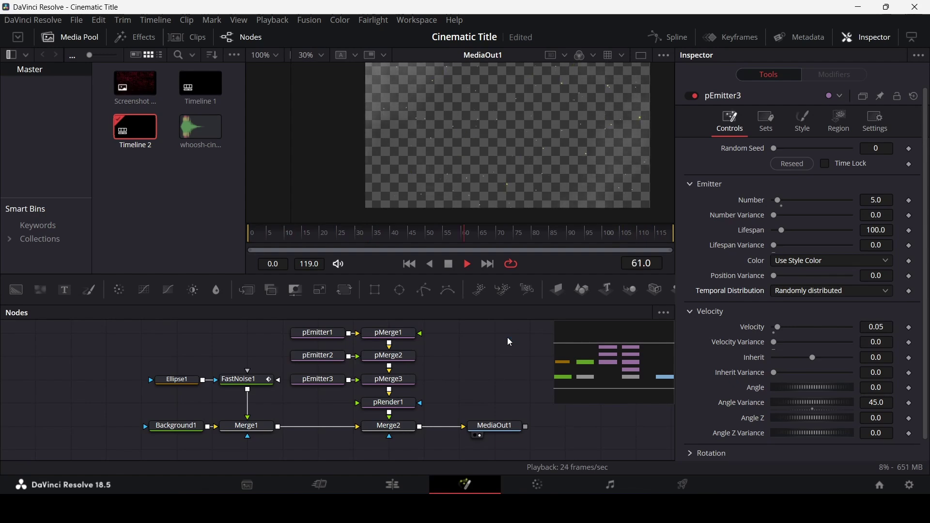
key("space")
key("shift+4")
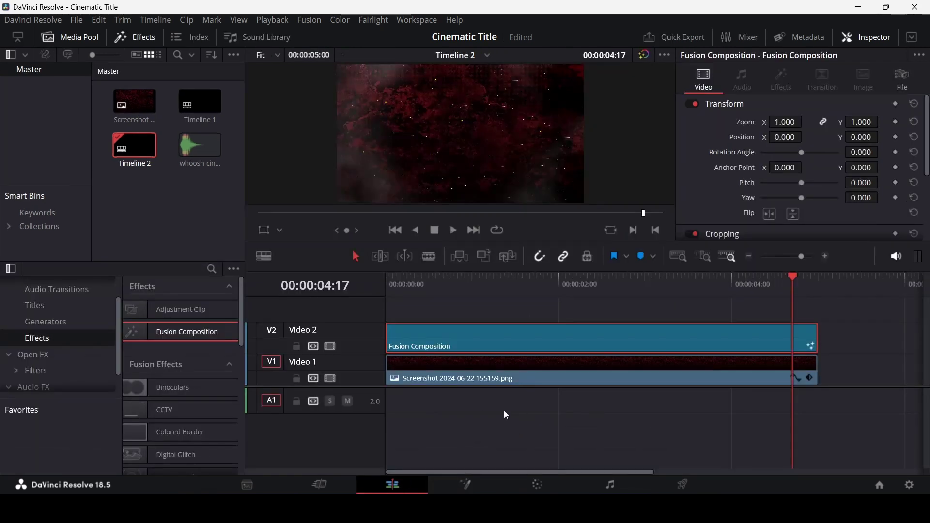
Replay the edit, open the Fusion Composition clip in Fusion, and merge a new Text1 after Merge2
left_click(391, 289)
key("space")
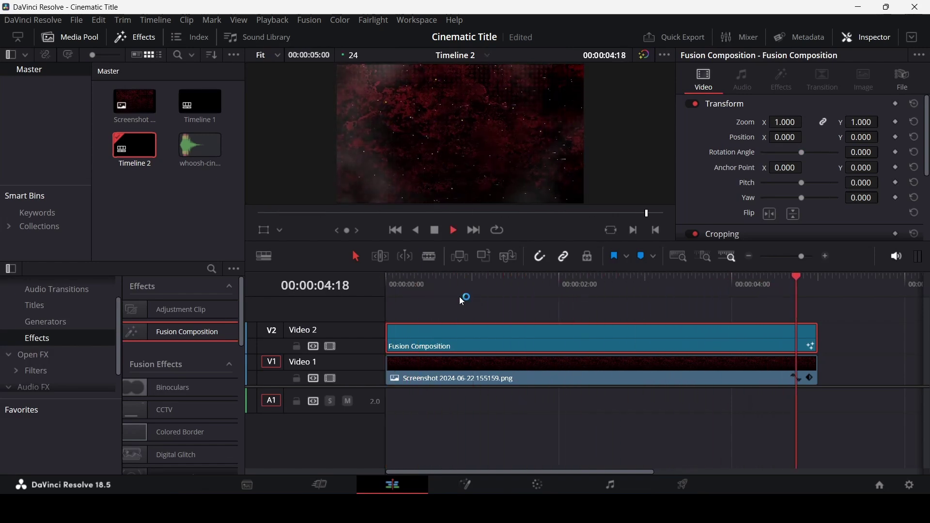
right_click(494, 334)
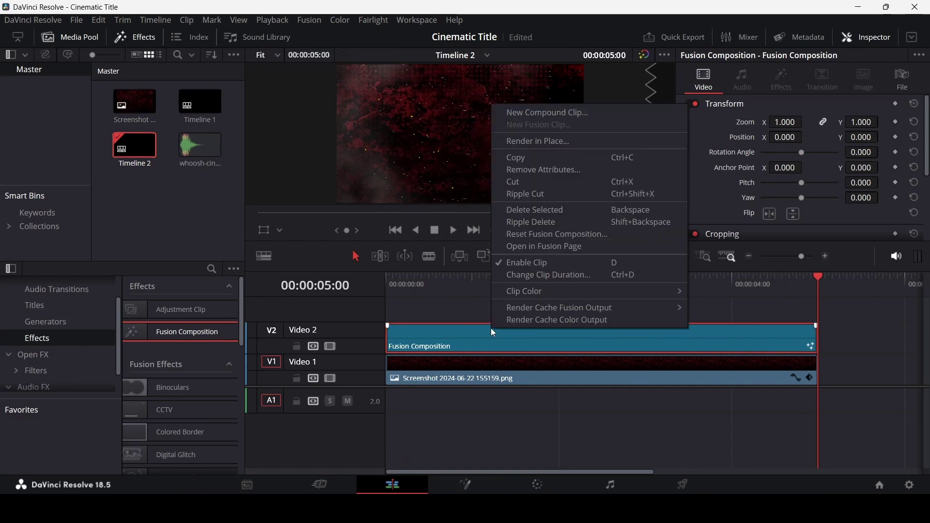
left_click(527, 249)
left_click_drag(65, 289, 380, 429)
left_click_drag(405, 381, 405, 358)
Enter TITLE as the text, choose the Bebas Neue font, and set Size to 0.23
left_click(696, 247)
type("TITLE")
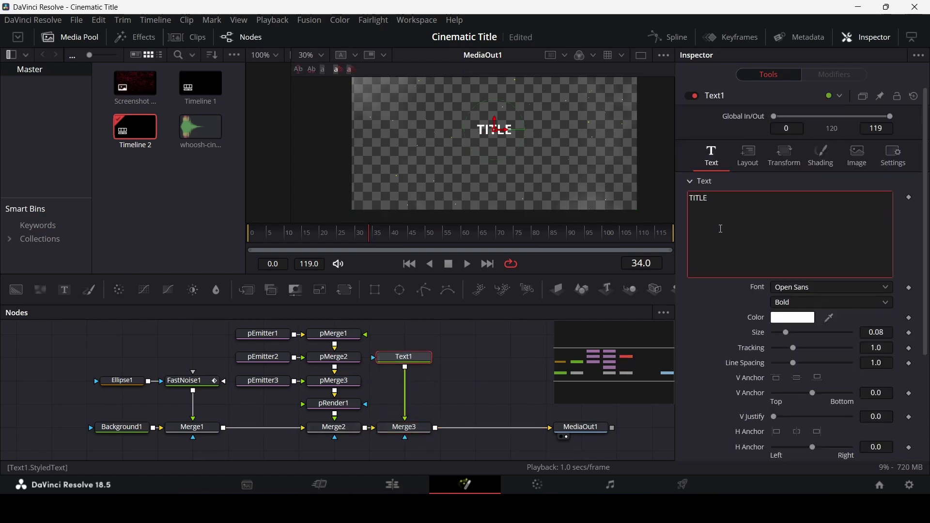
left_click(818, 301)
left_click(816, 289)
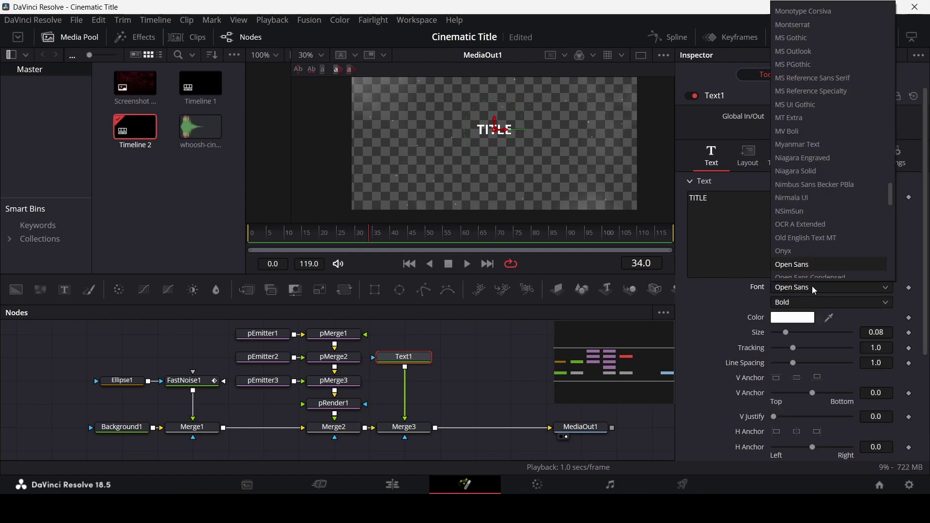
type("be")
key("Return")
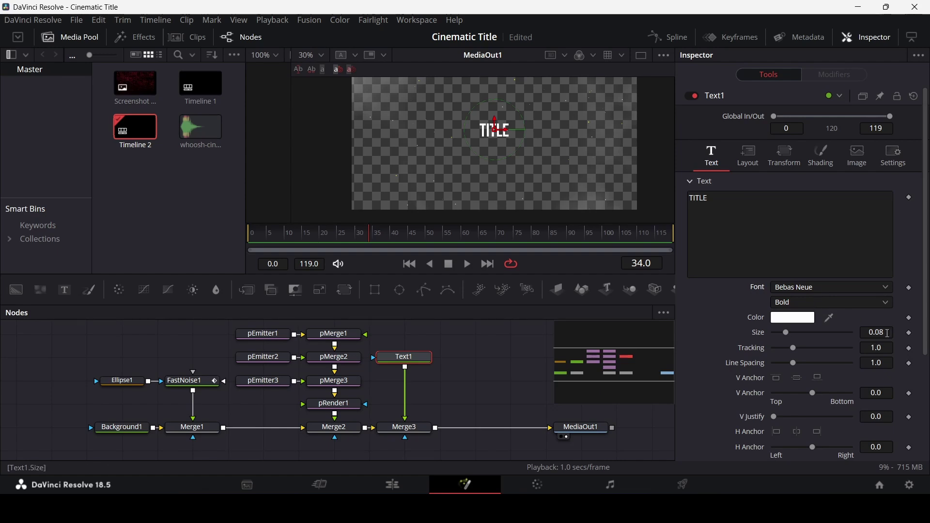
left_click(888, 333)
key("BackSpace")
key("BackSpace")
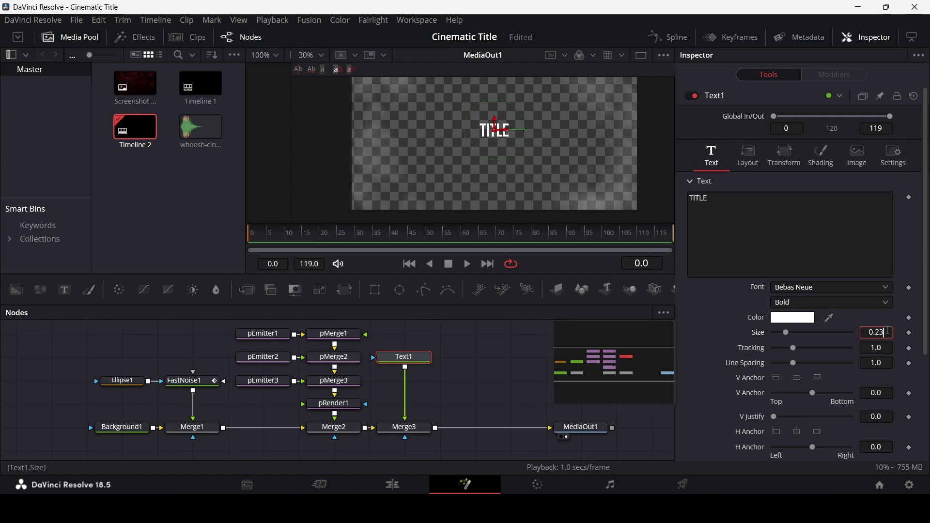
key("Tab")
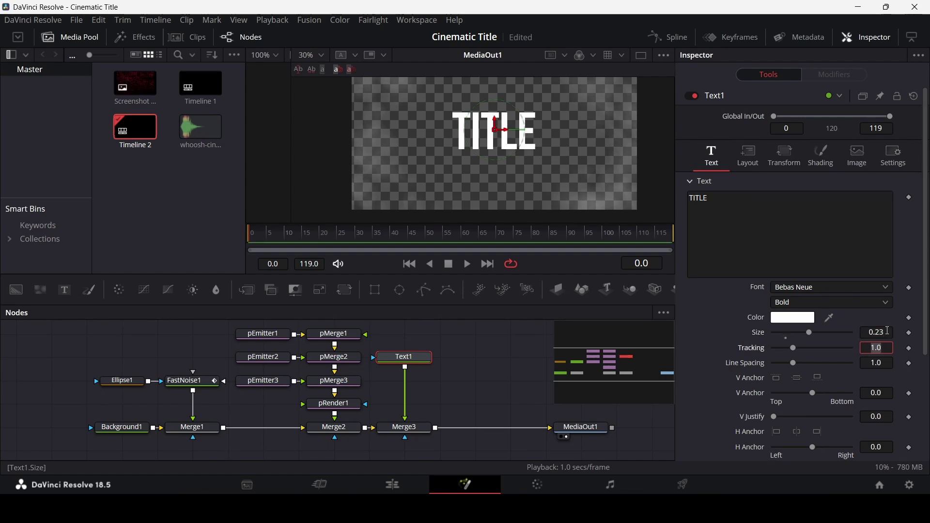
Switch the text fill to a gradient and slide the white stop to about 0.28
left_click(821, 167)
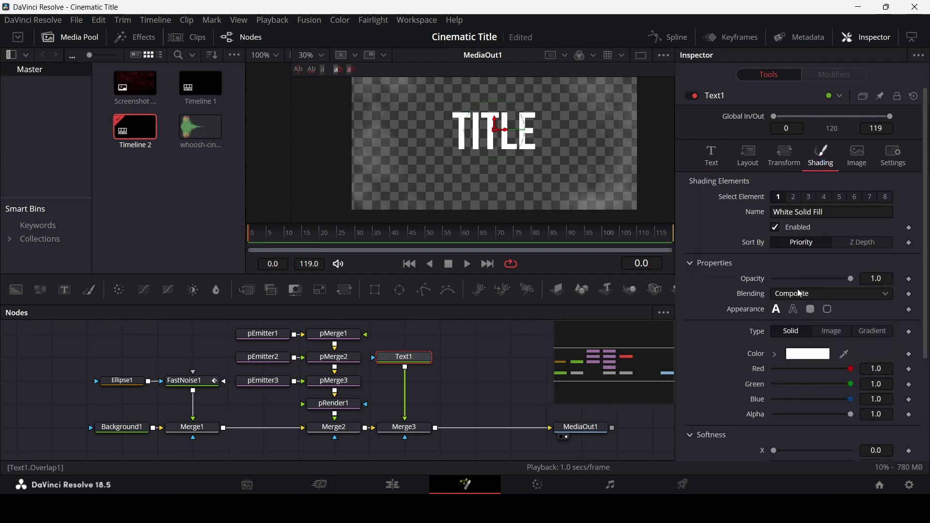
left_click(873, 334)
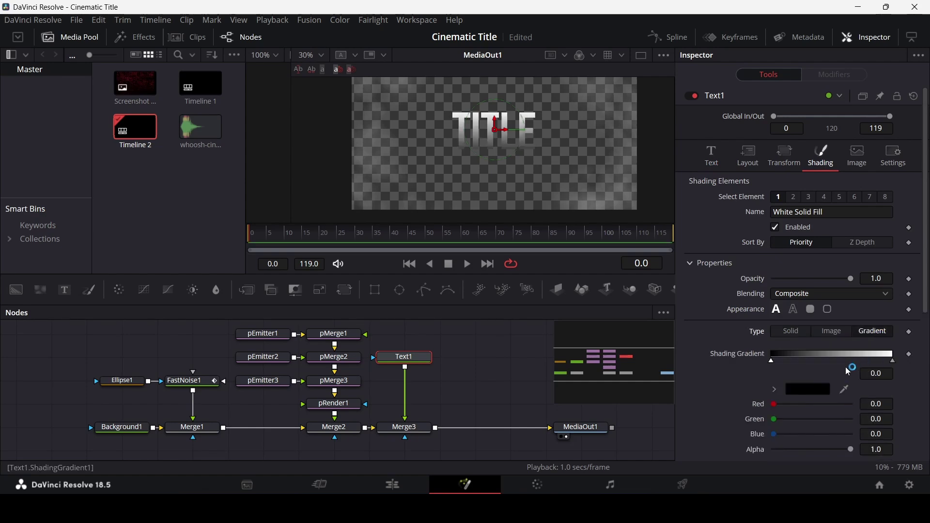
mouse_move(894, 361)
left_mouse_down()
mouse_move(776, 361)
mouse_move(894, 363)
left_mouse_up()
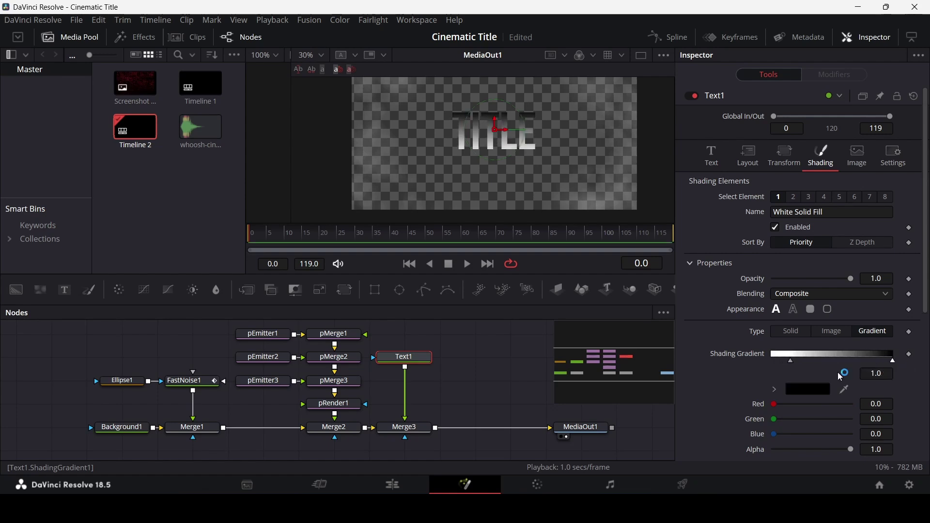
left_click_drag(788, 361, 805, 365)
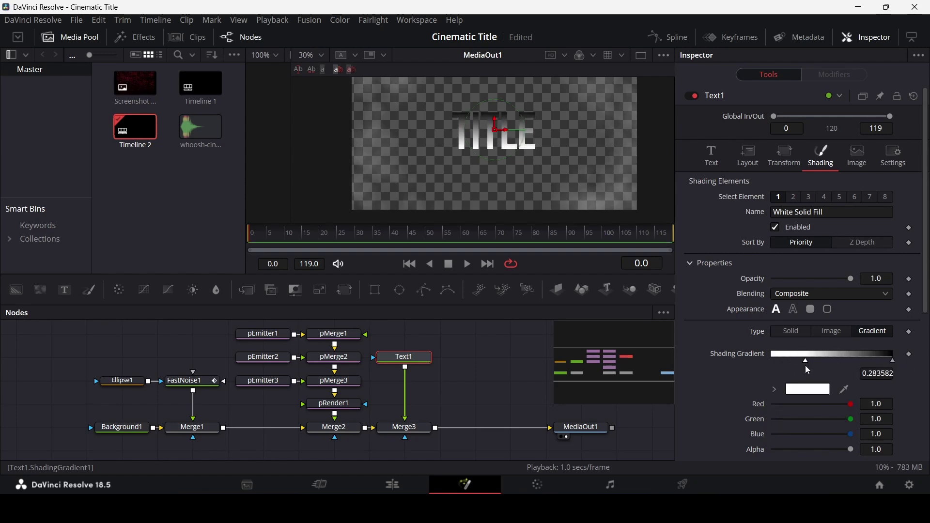
Colour the right gradient stop #606060 and move the white stop further right
left_click(893, 361)
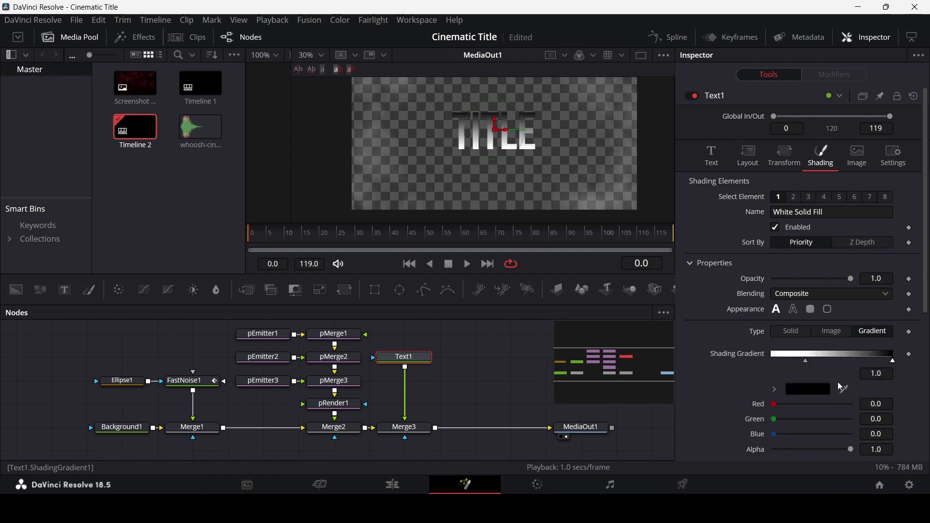
left_click(799, 391)
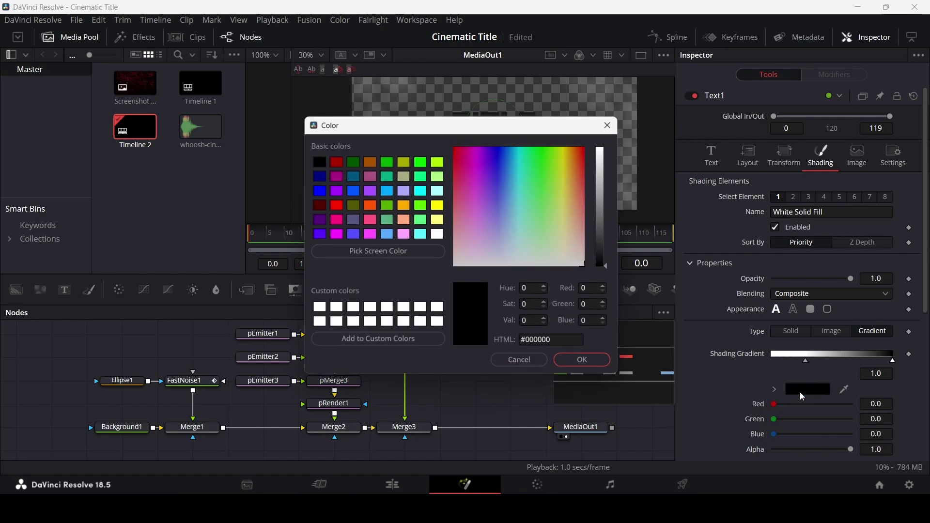
double_click(555, 342)
type("606060")
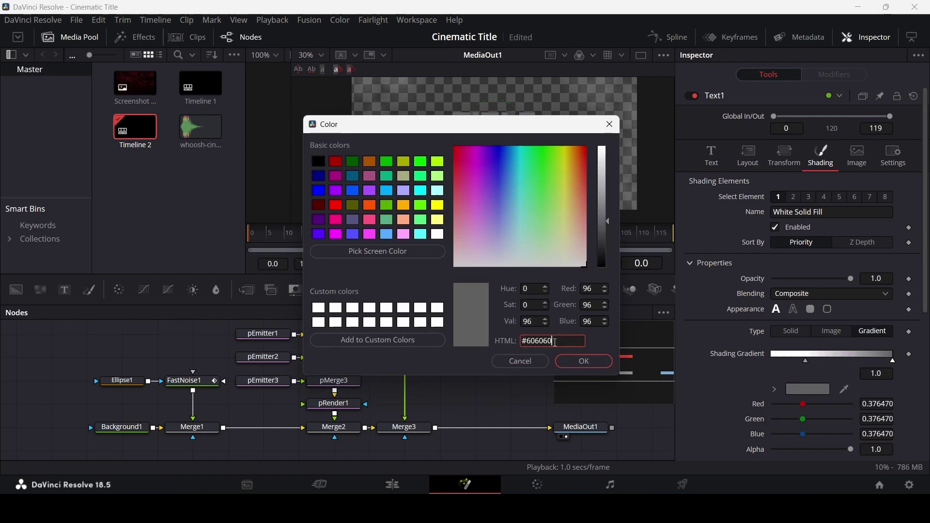
left_click(582, 363)
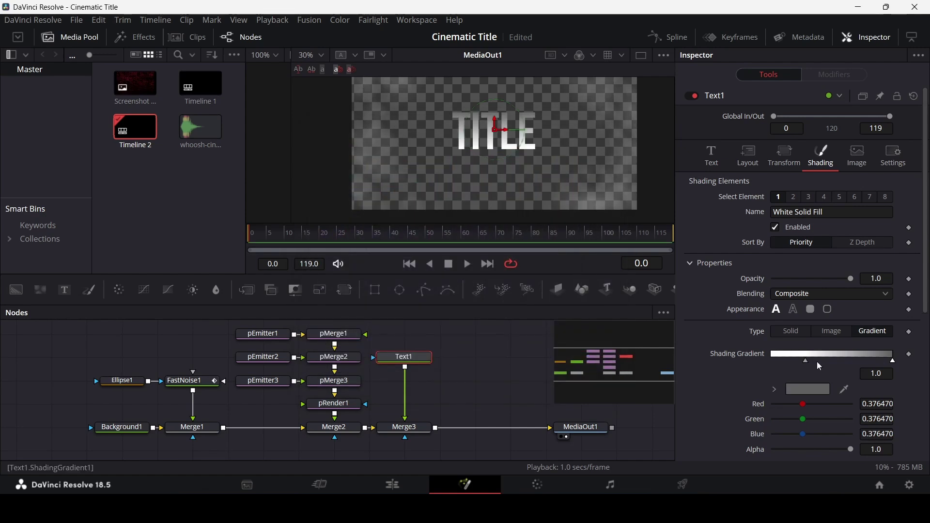
mouse_move(805, 362)
left_mouse_down()
mouse_move(829, 362)
mouse_move(816, 365)
left_mouse_up()
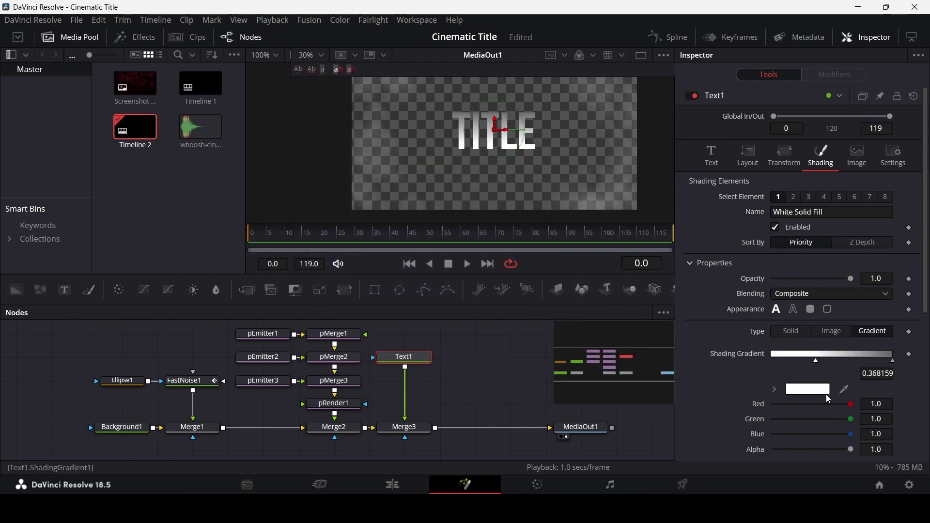
left_click(482, 366)
Add a Glow node after Text1 using the 'glow' tool search
key("shift+space")
type("glow")
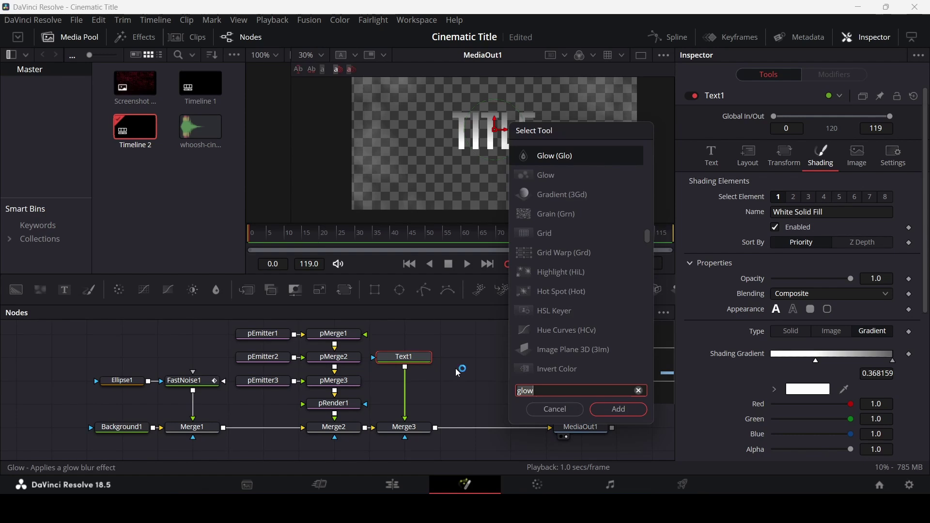
left_click(465, 372)
key("Return")
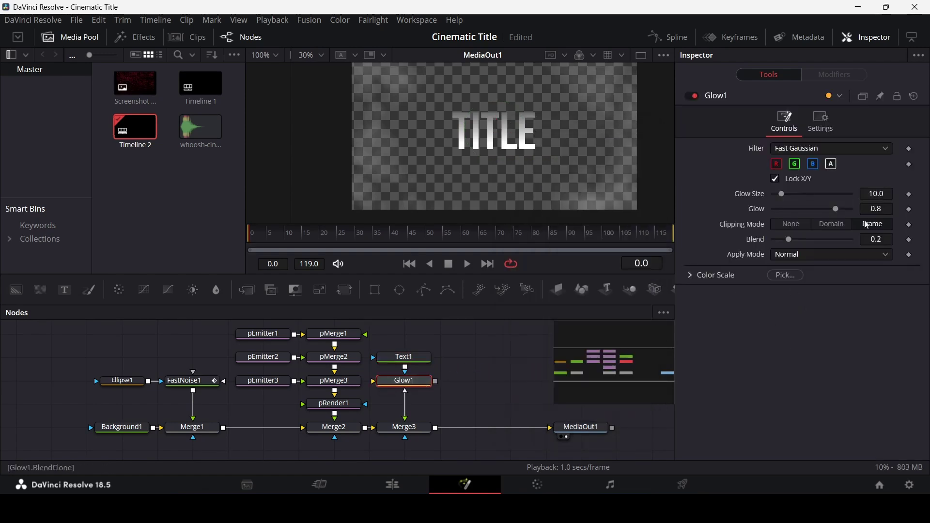
Set Glow Size 50 and Glow 0.7, and route Text1 through Glow1 into Merge3
left_click(889, 190)
type("50")
key("Tab")
type("0.7")
key("Tab")
left_click(891, 319)
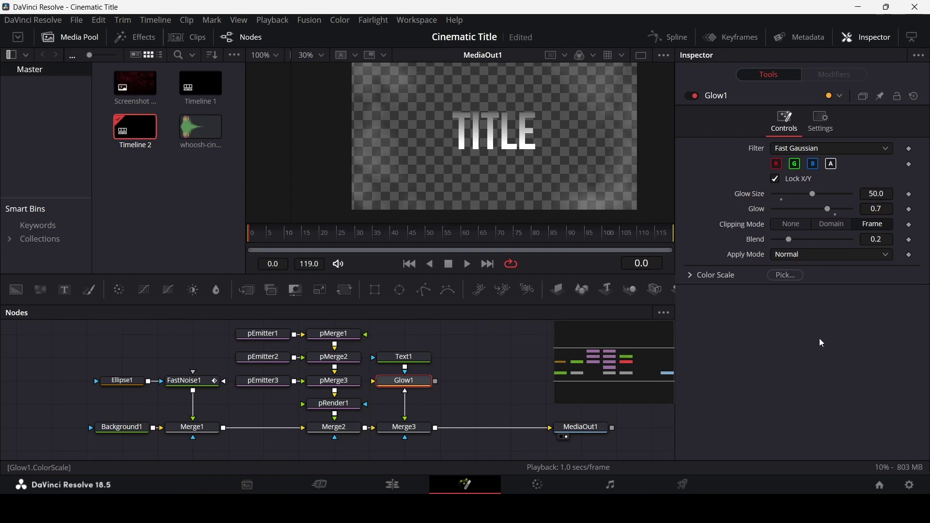
left_click_drag(421, 388, 456, 389)
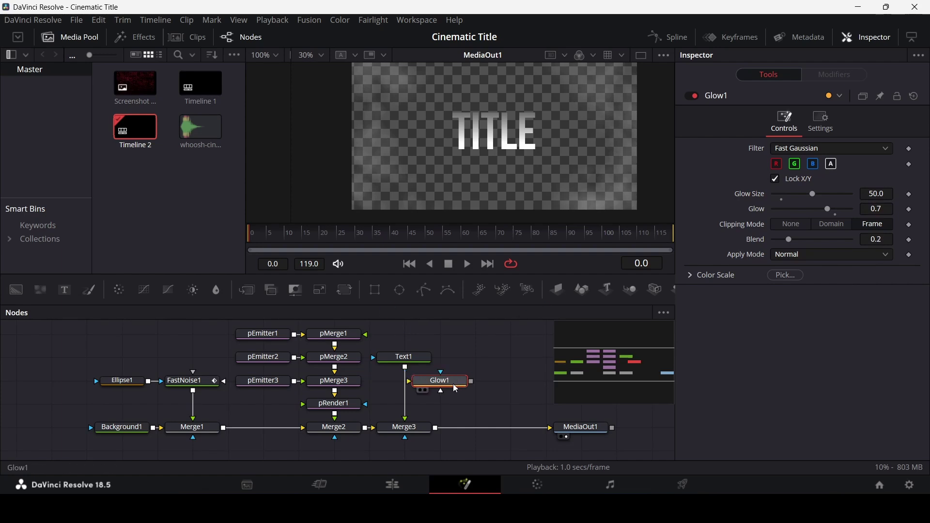
mouse_move(405, 411)
left_mouse_down()
mouse_move(436, 382)
mouse_move(469, 384)
mouse_move(405, 418)
left_mouse_up()
left_click_drag(445, 389, 320, 401)
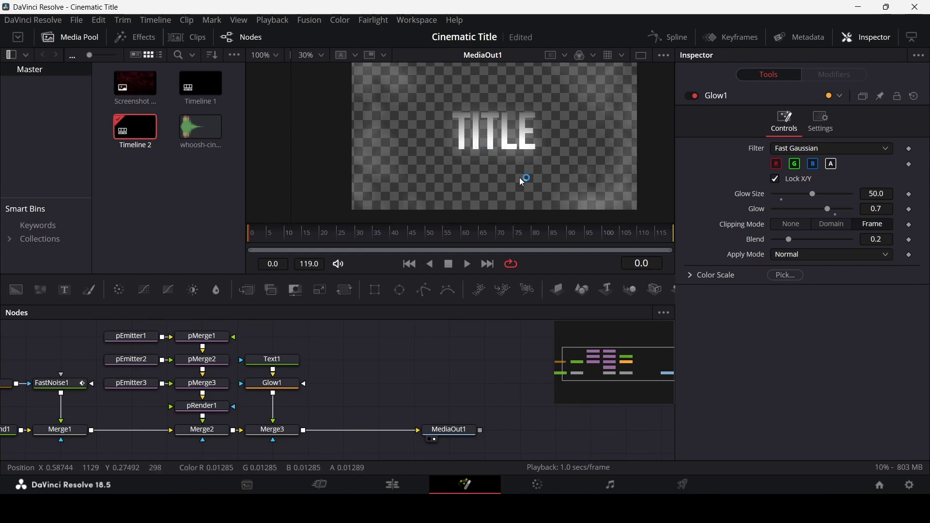
Add a Background2 node and a Polygon1 node connected as its mask
left_click(17, 290)
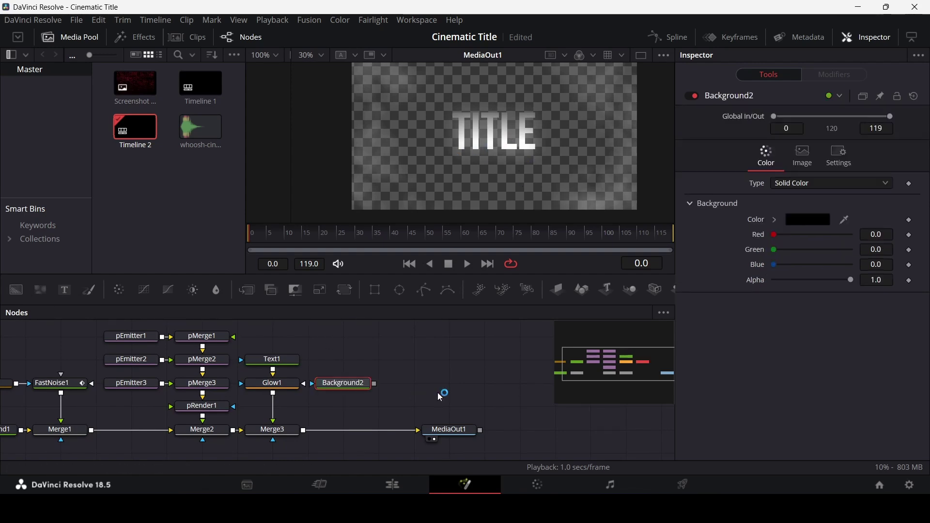
left_click(426, 294)
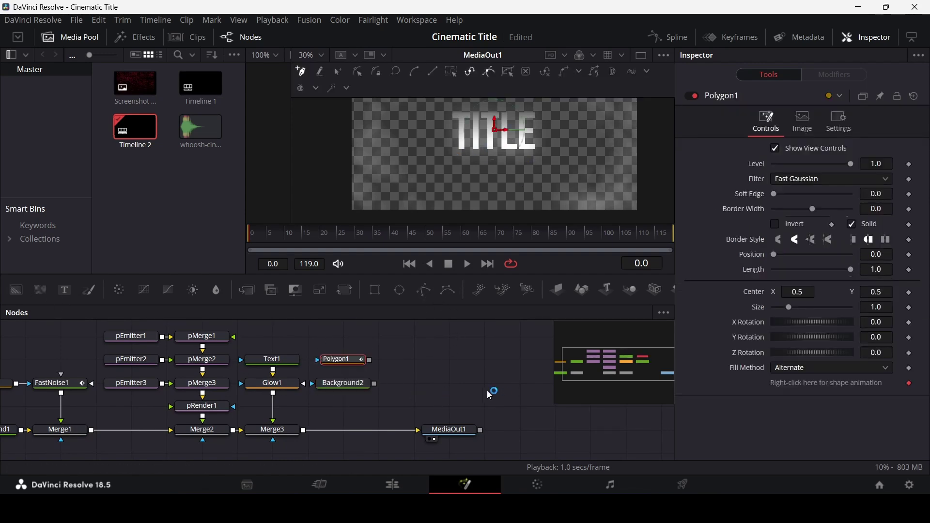
left_click_drag(371, 360, 304, 431)
Draw a two-point horizontal polygon line beneath the TITLE
left_click(341, 359)
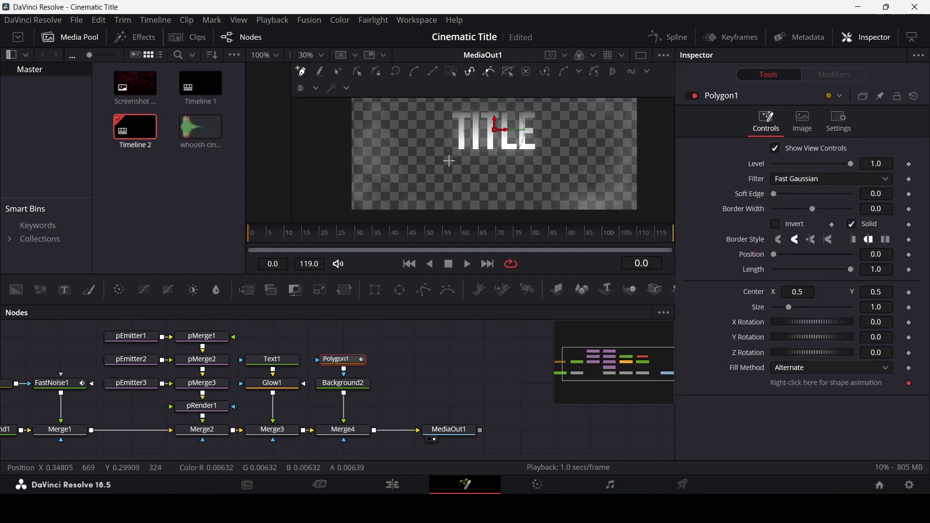
left_click_drag(441, 149, 470, 149)
mouse_move(544, 148)
left_mouse_down()
mouse_move(592, 149)
mouse_move(543, 158)
left_mouse_up()
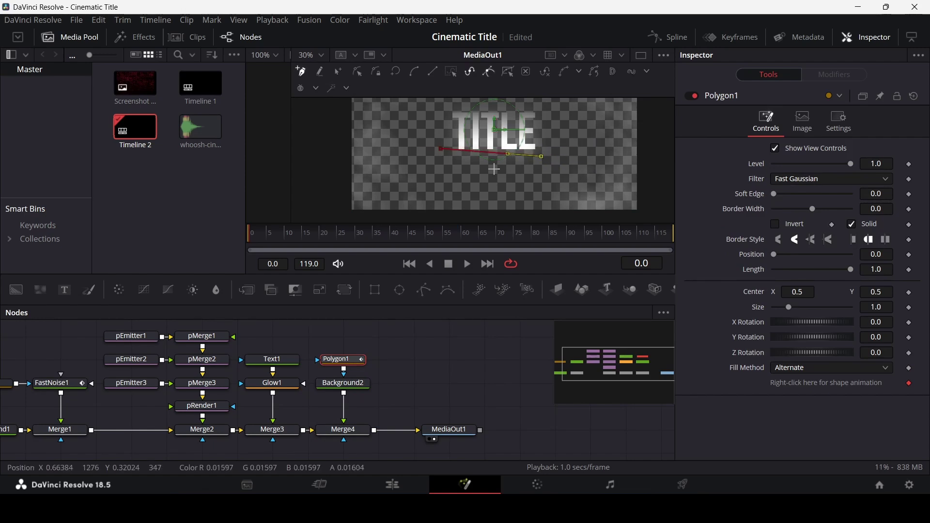
right_click(440, 145)
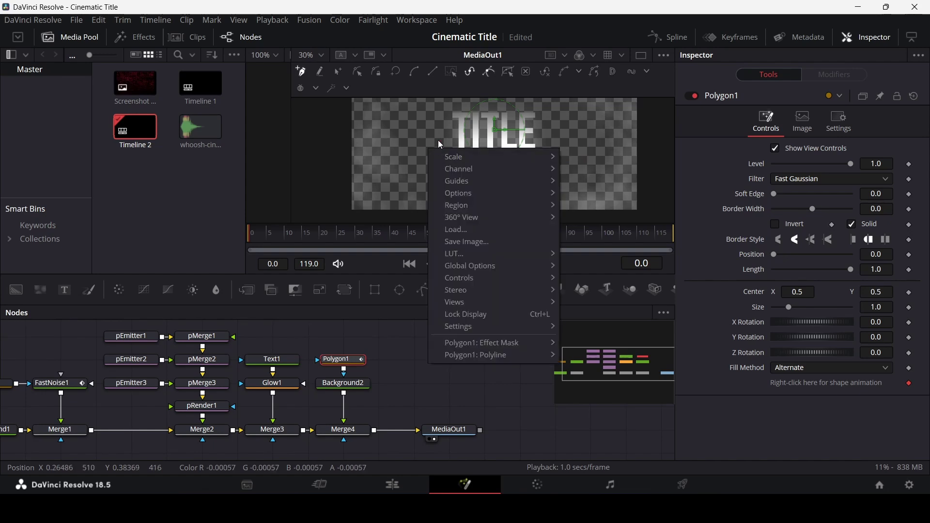
key("Escape")
left_click_drag(446, 149, 449, 158)
left_click(477, 357)
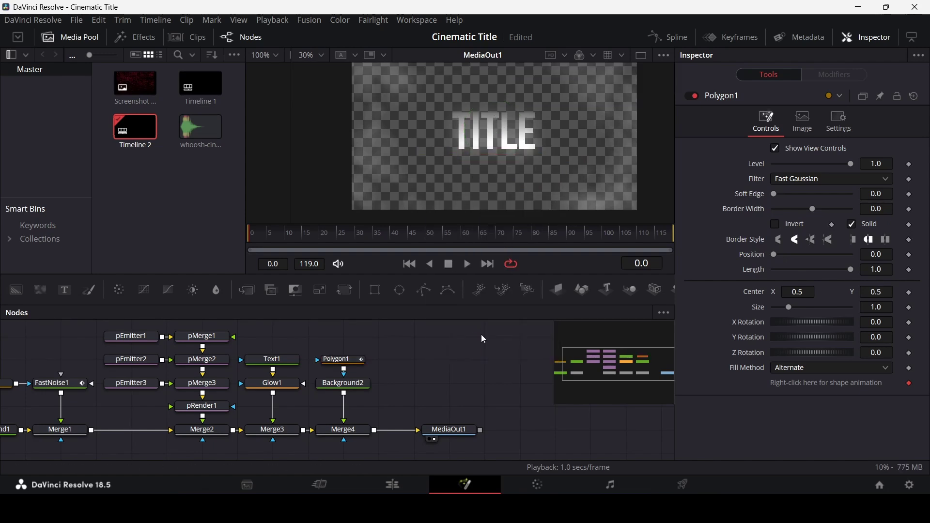
left_click(348, 365)
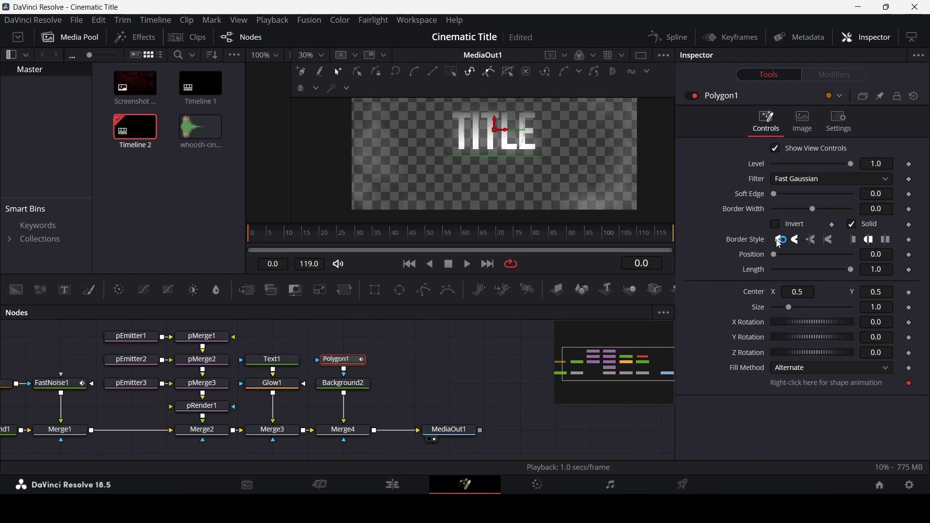
Set the polygon's Border Width to 0.01 to make the bar visible
left_click(877, 208)
type("1")
key("Return")
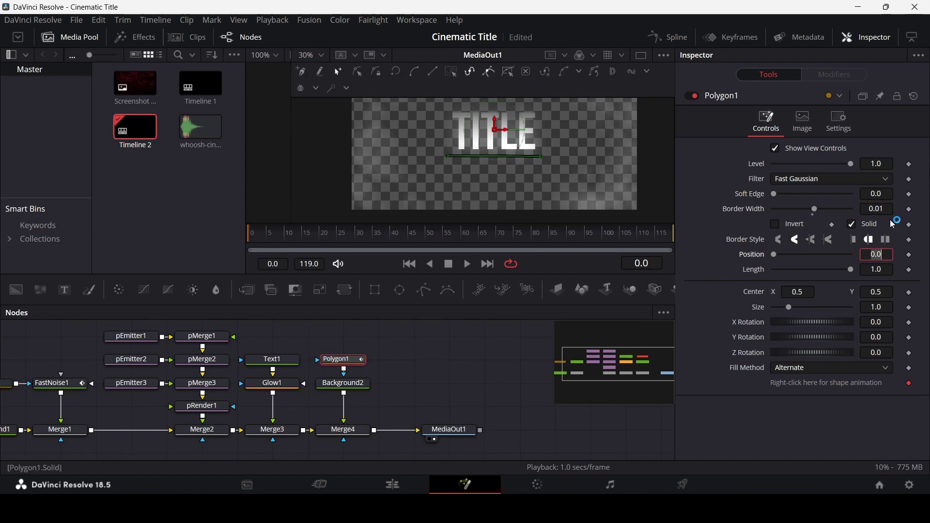
left_click(356, 384)
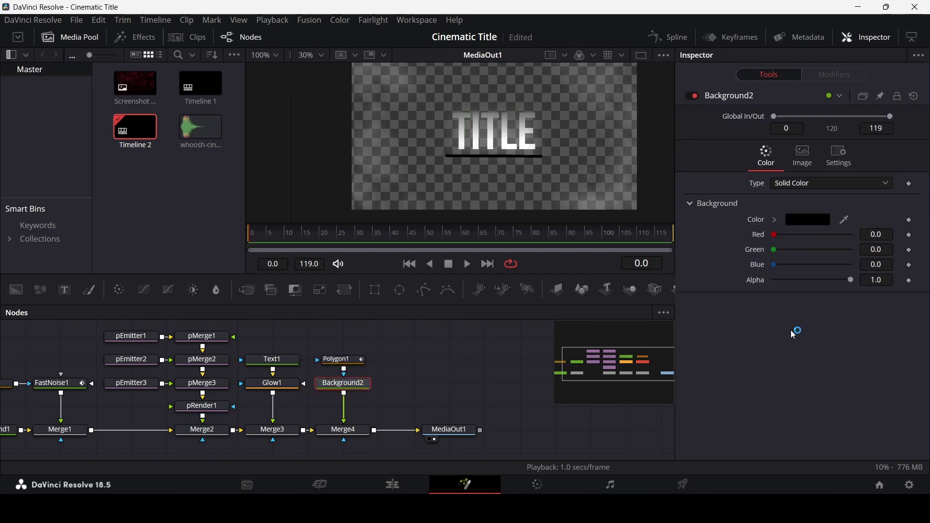
Change Background2's colour to red #ff2323
left_click(807, 220)
left_click(552, 347)
double_click(552, 347)
type("ff2323")
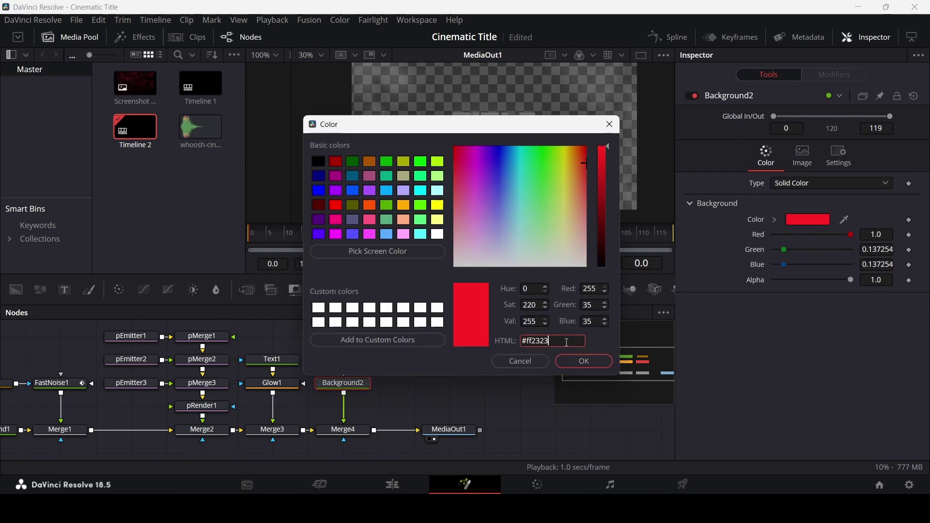
left_click(584, 361)
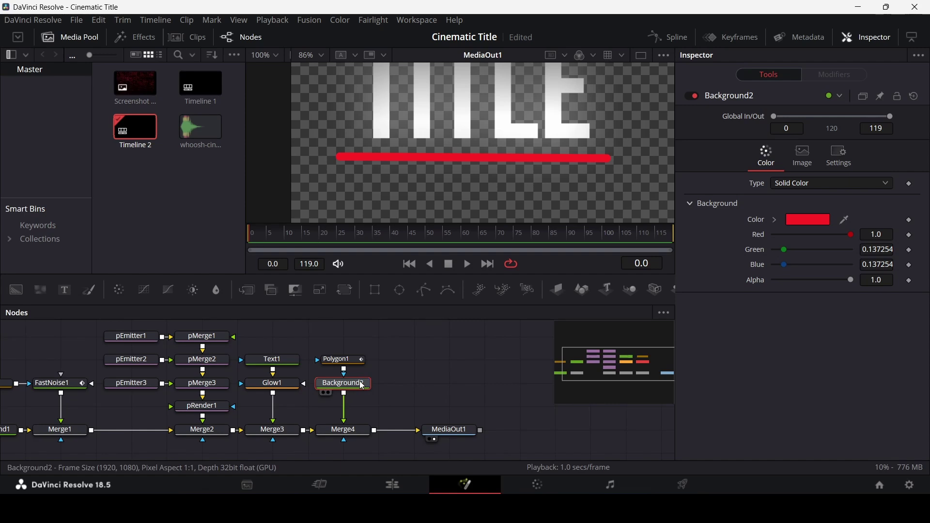
Add a Glow after Background2 with Glow Size 100 and Glow 0.976, and add a Rectangle mask
key("shift+space")
type("glow")
key("Return")
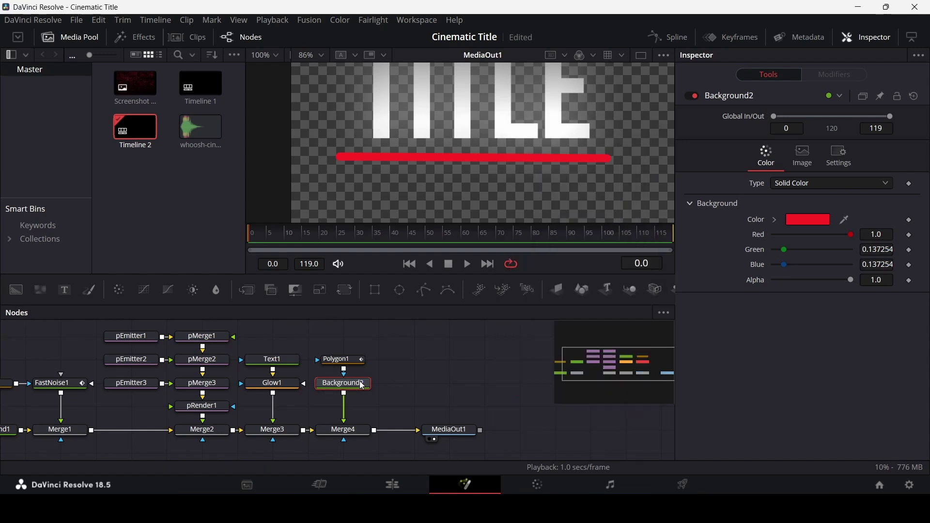
left_click(879, 193)
type("100")
key("Tab")
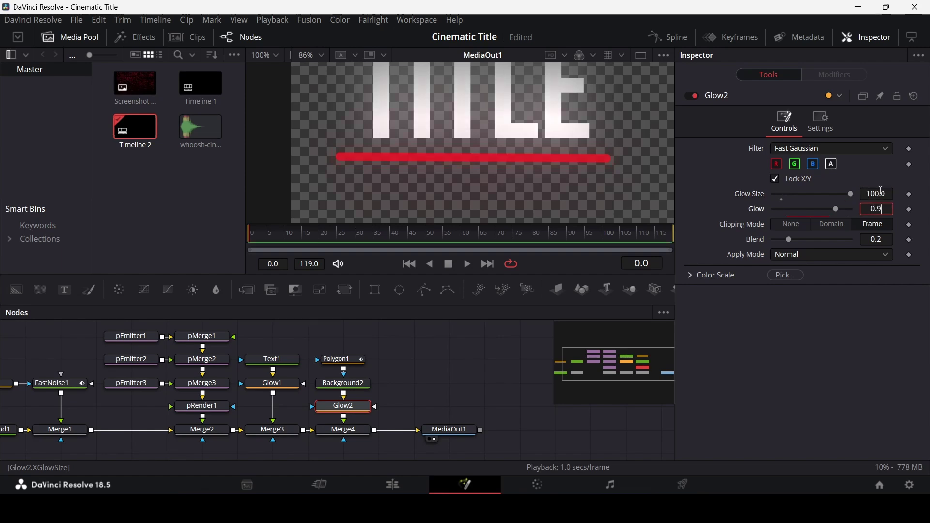
type("0.976")
key("Return")
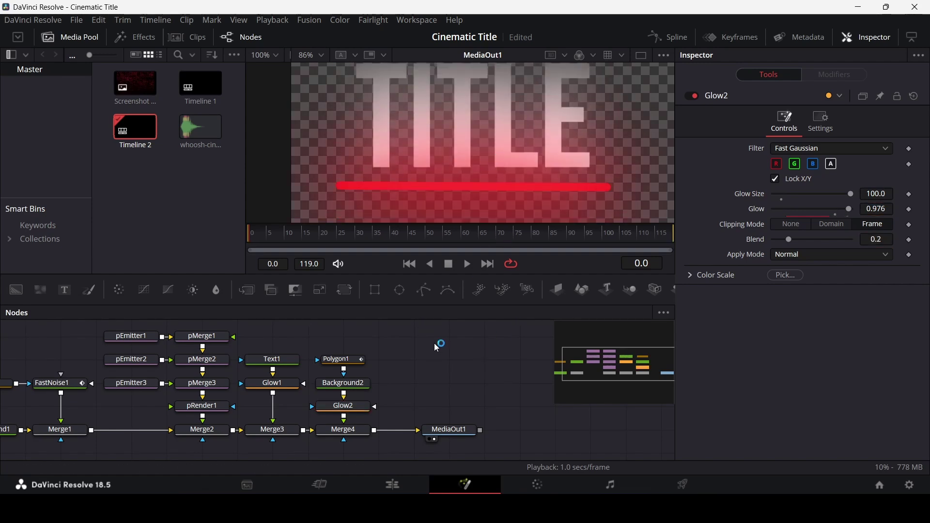
left_click_drag(373, 295, 351, 337)
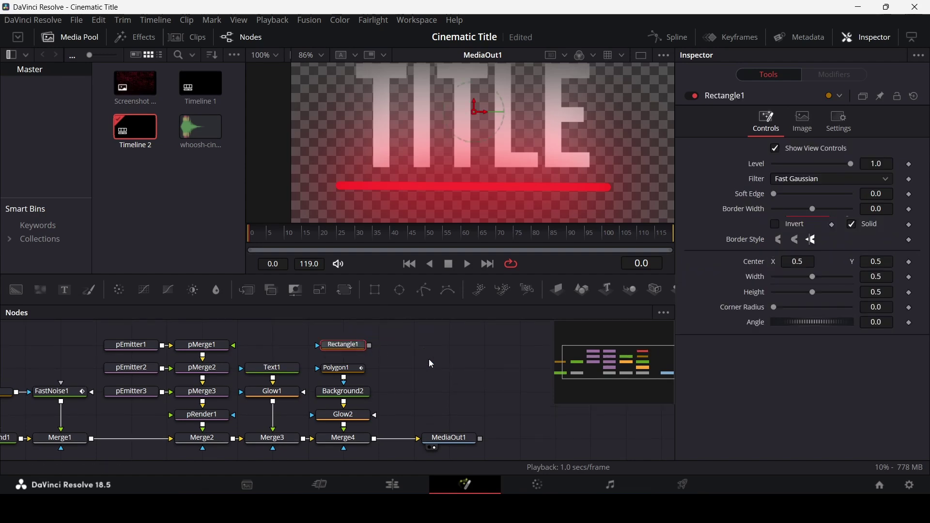
Connect the Rectangle mask into the node tree and move it down below the bar
left_click_drag(370, 345, 363, 446)
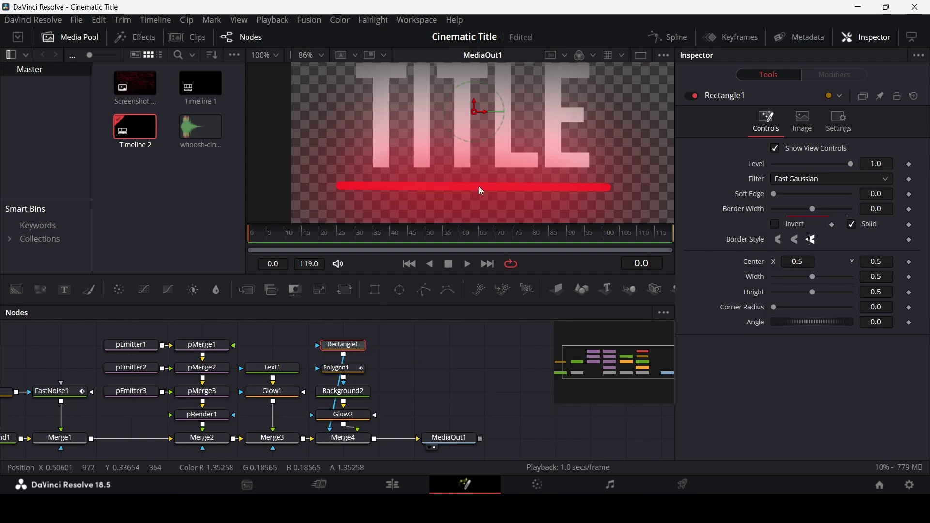
scroll(481, 191, "down", 4)
left_click_drag(477, 158, 478, 212)
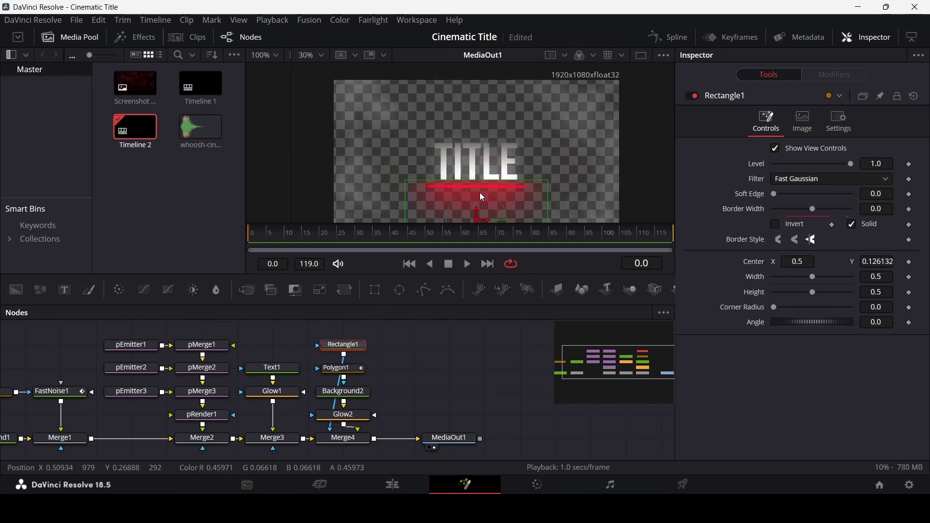
scroll(482, 198, "down", 2)
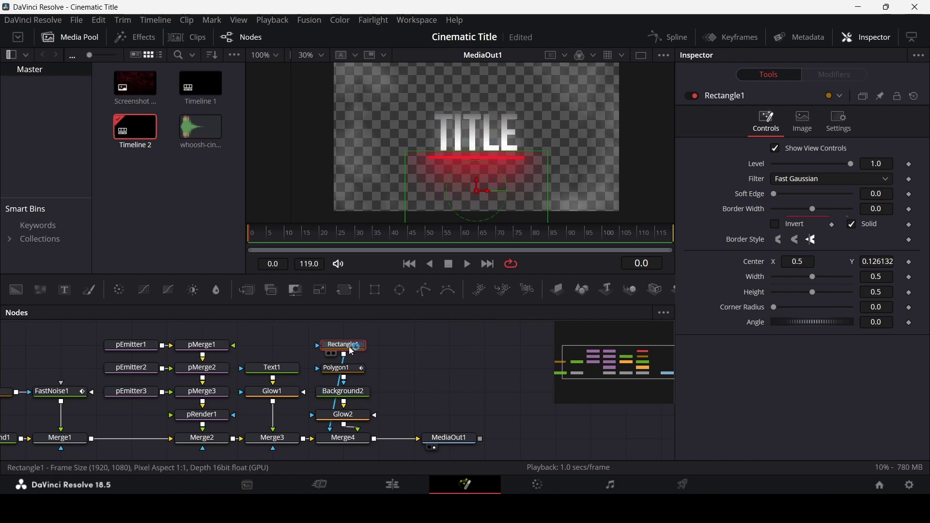
Drive Rectangle1's Width with a Shake modifier at maximum 0.433 and preview playback
right_click(910, 281)
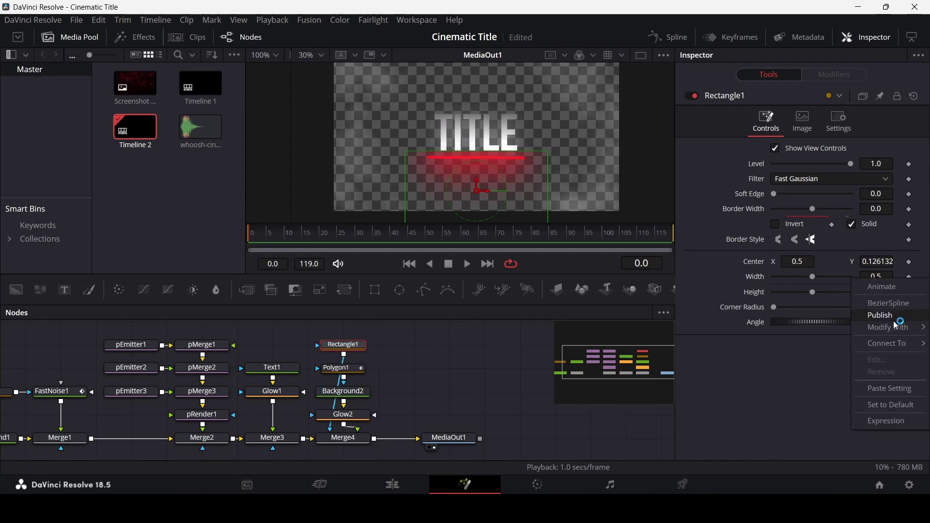
mouse_move(893, 330)
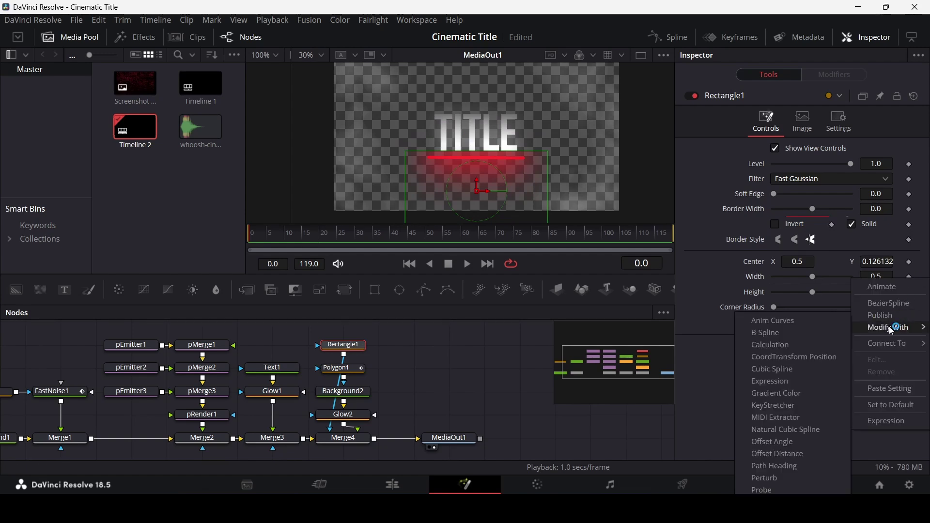
left_click(775, 515)
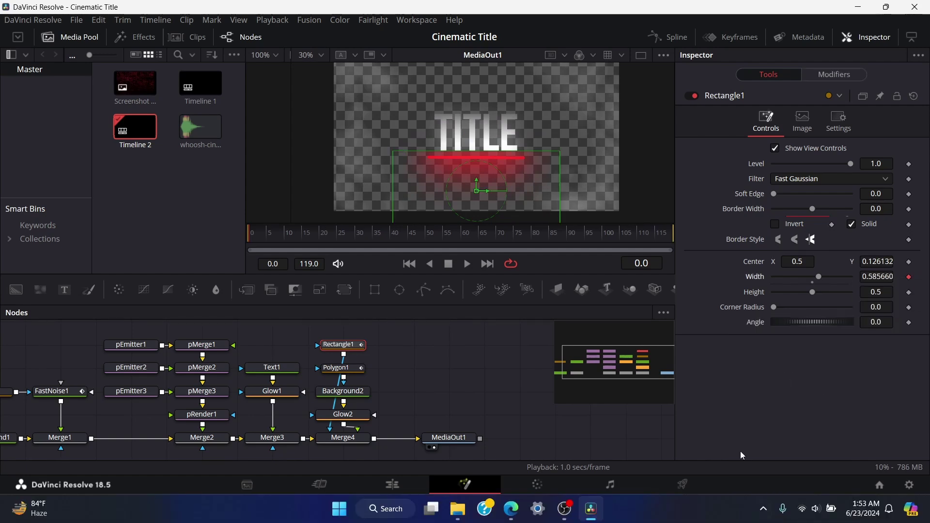
left_click(826, 80)
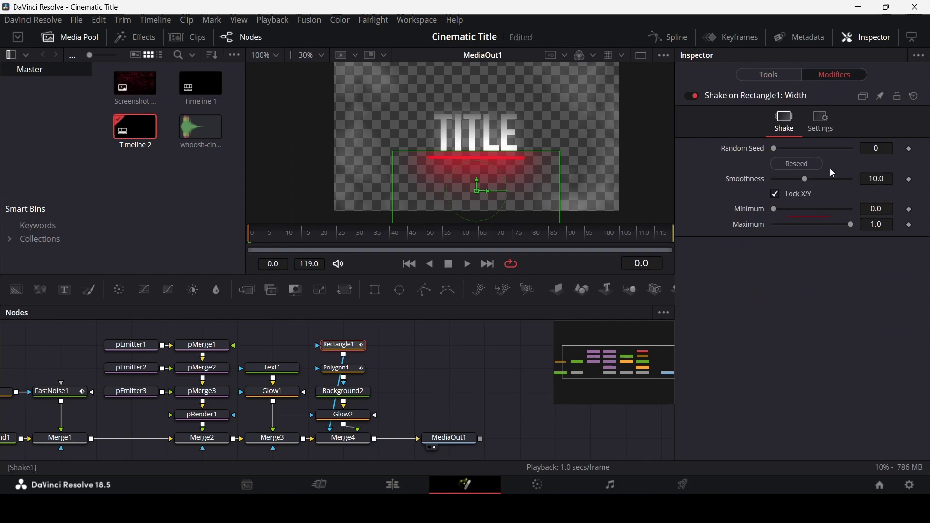
left_click(889, 223)
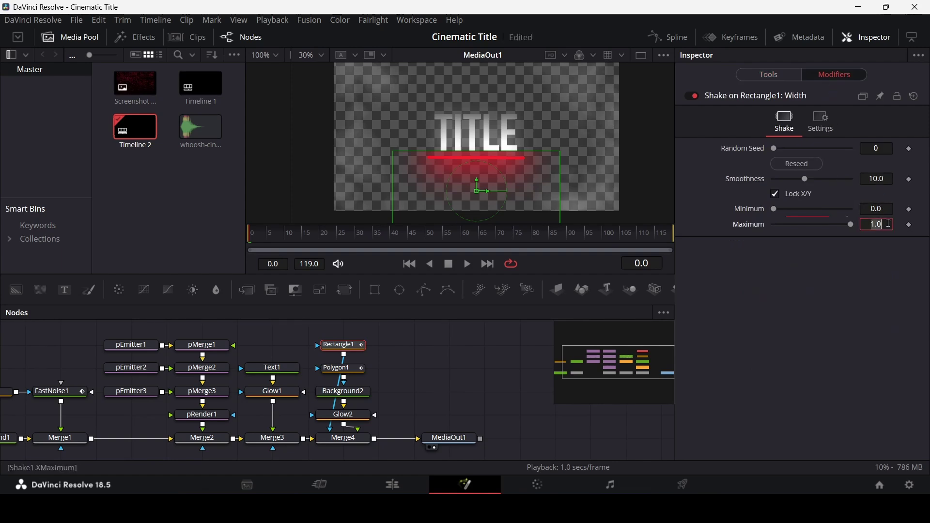
type("0.")
type("433")
key("Tab")
key("space")
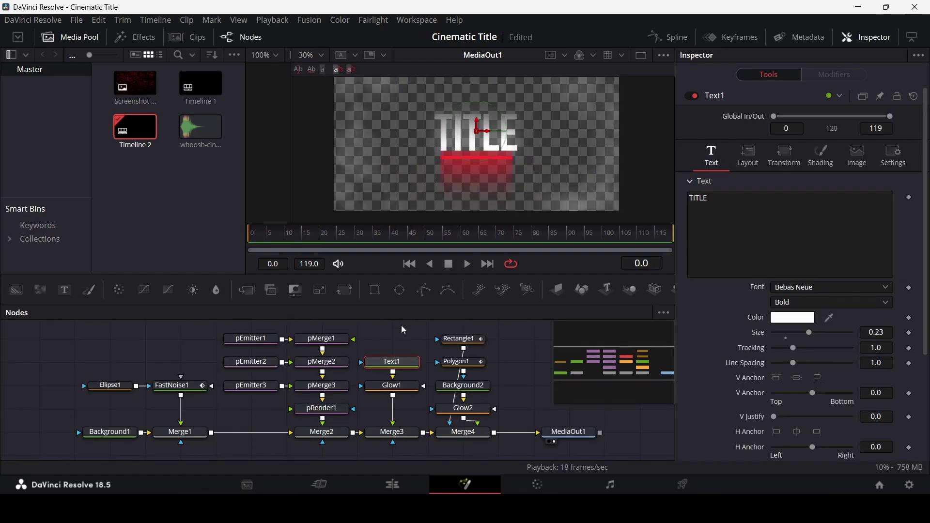
Keyframe Text1 Size at 0.25 on frame 0, 0.23 on frame 20, 0.2 on frame 119, then play
left_click(885, 332)
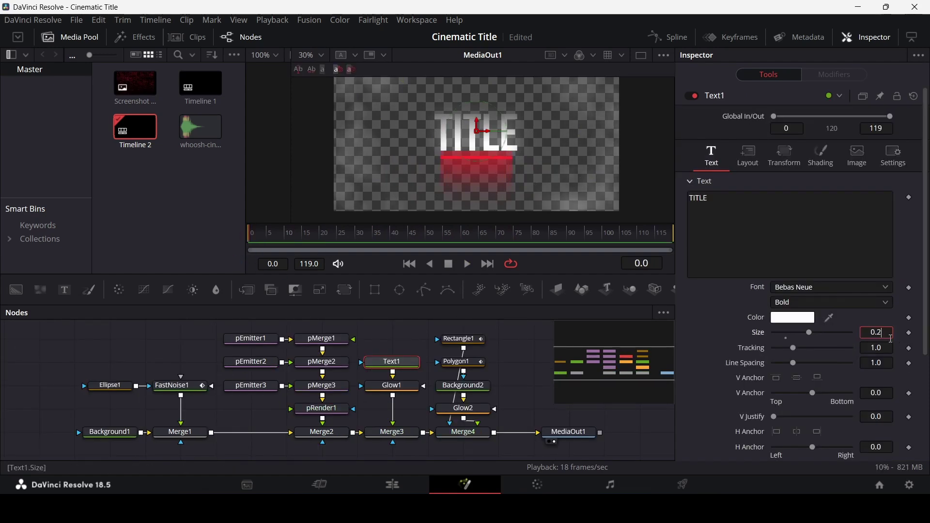
left_click(909, 333)
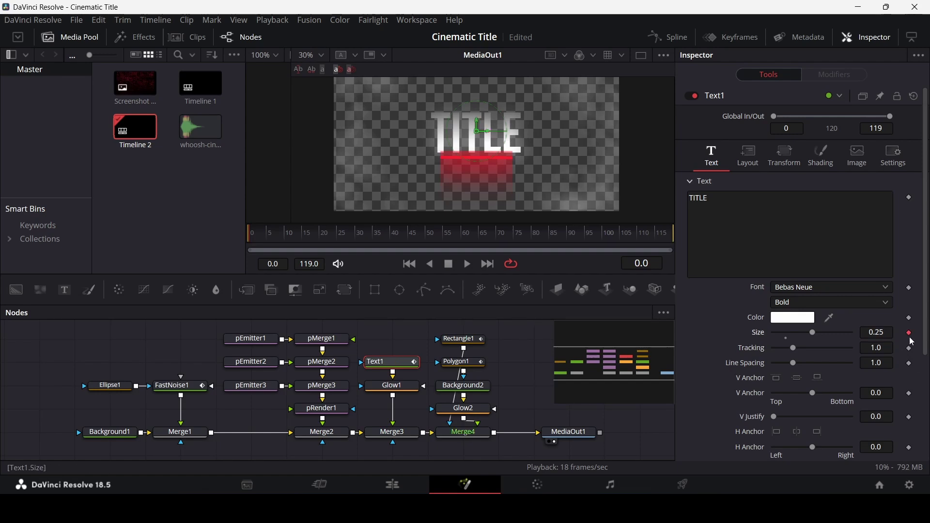
left_click(320, 242)
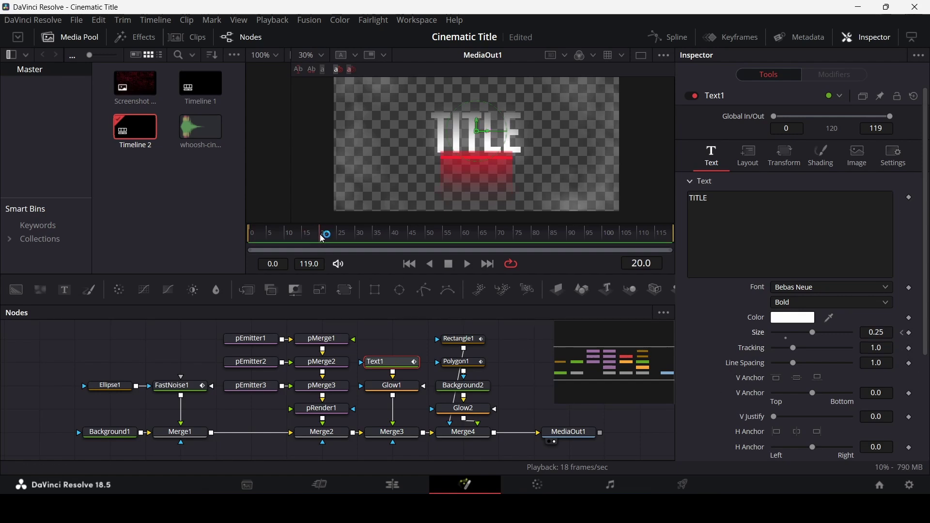
left_click(893, 332)
type("0.23")
key("Tab")
left_click(675, 245)
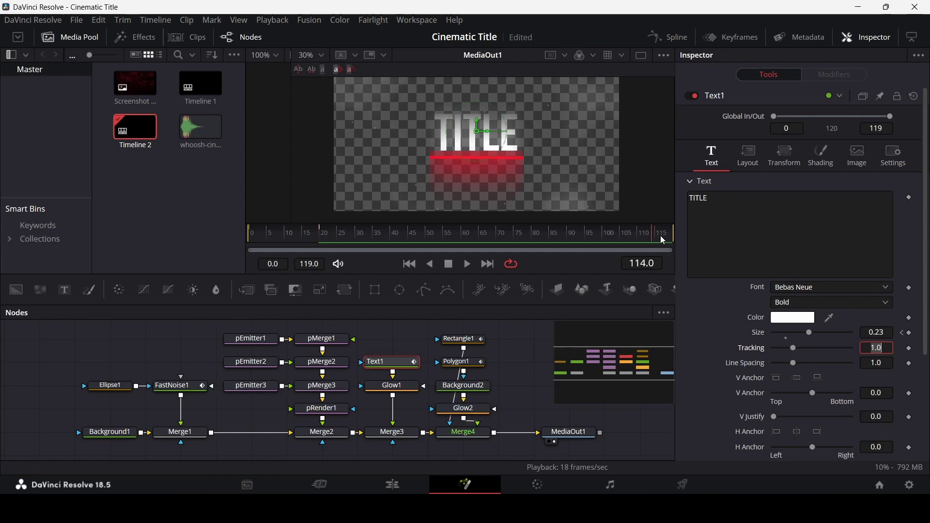
left_click(886, 333)
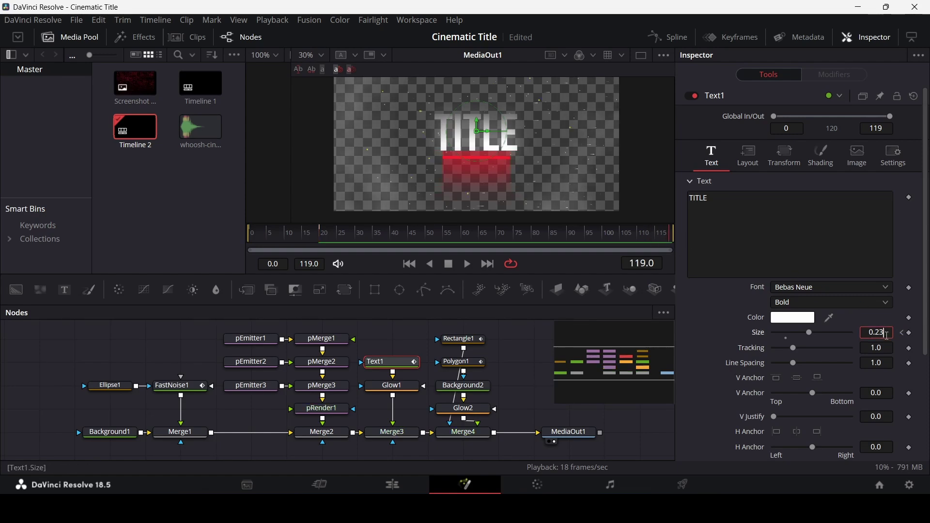
key("Tab")
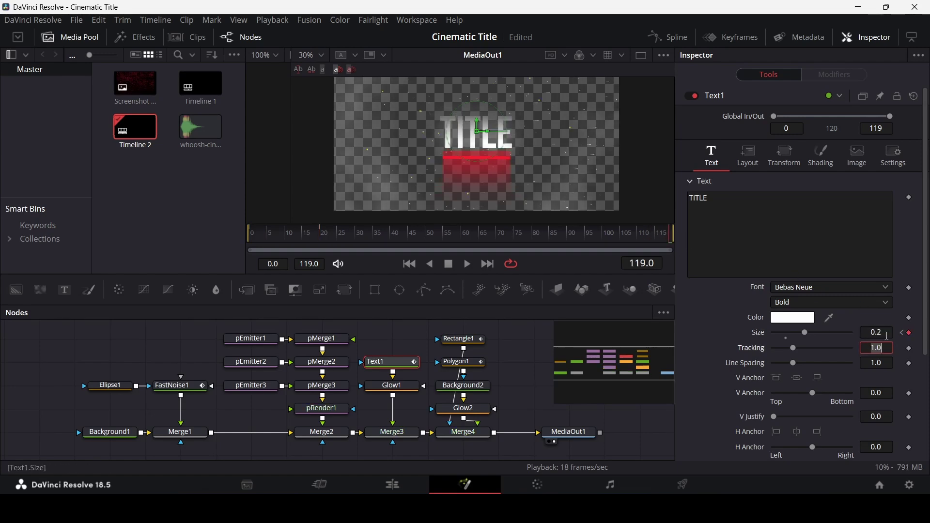
key("space")
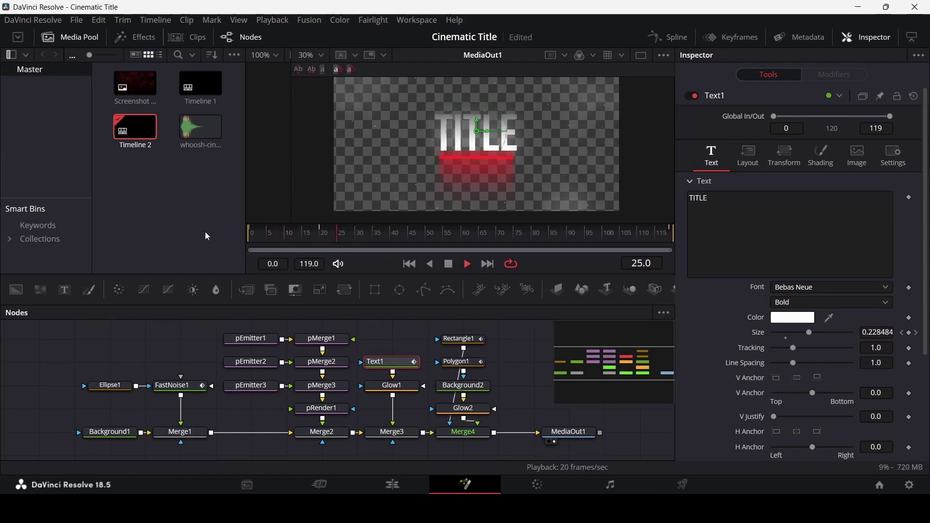
key("space")
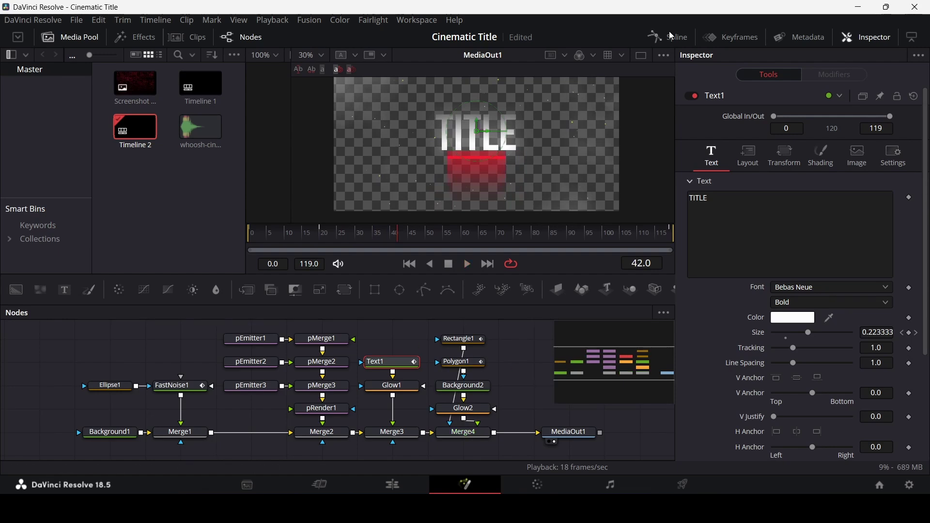
In the Spline editor, hide Polygon1, then fit and select Text1's Size keyframes
left_click(672, 36)
scroll(383, 349, "down", 3)
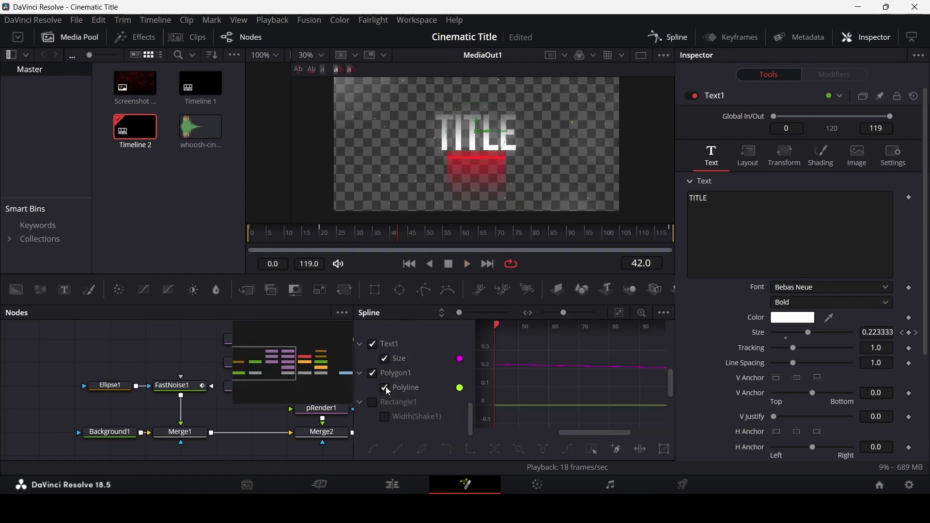
left_click(371, 374)
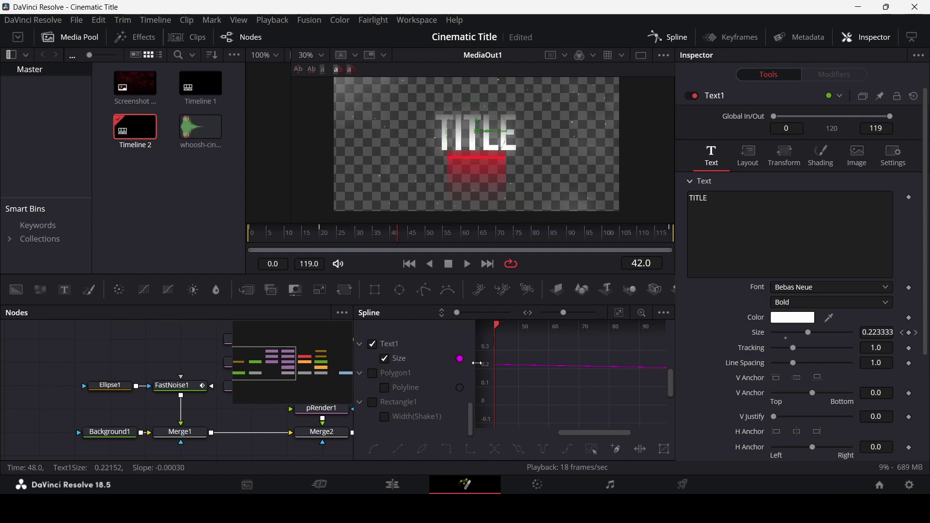
left_click(619, 313)
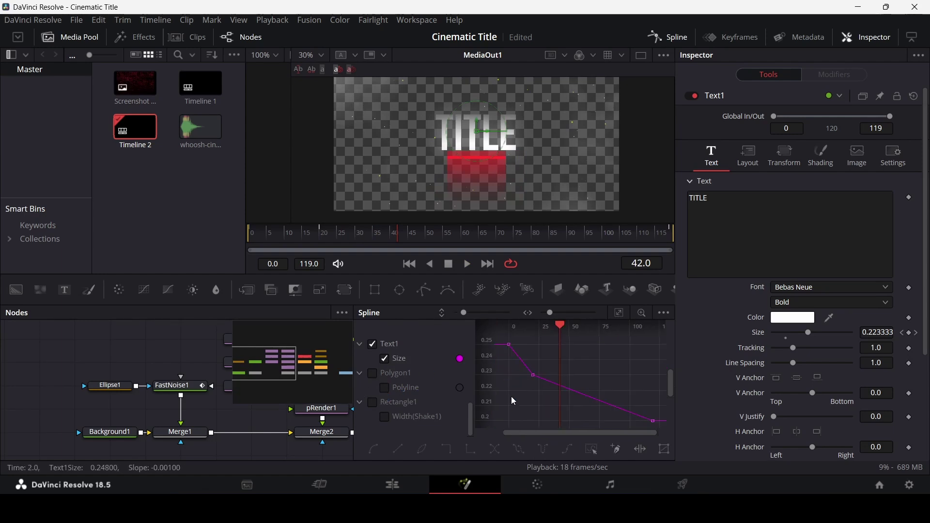
left_click_drag(531, 434, 474, 433)
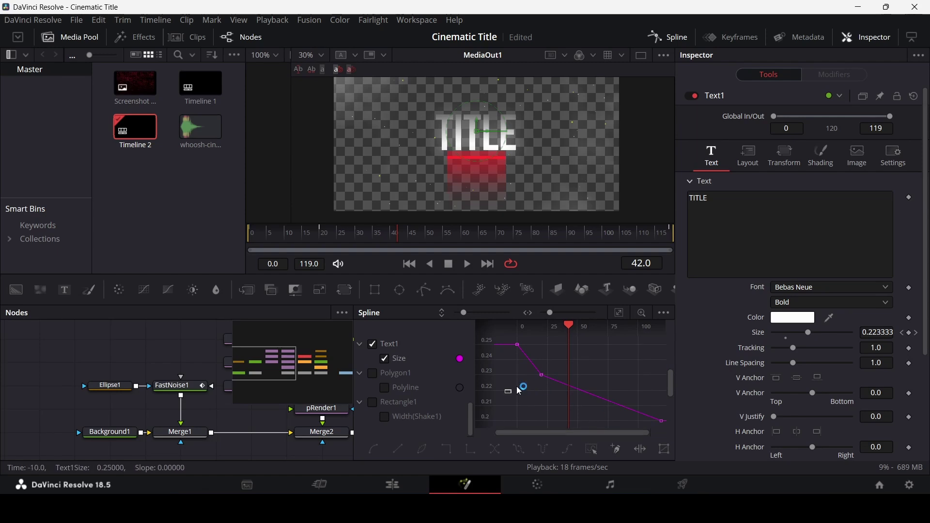
left_click_drag(558, 330, 557, 330)
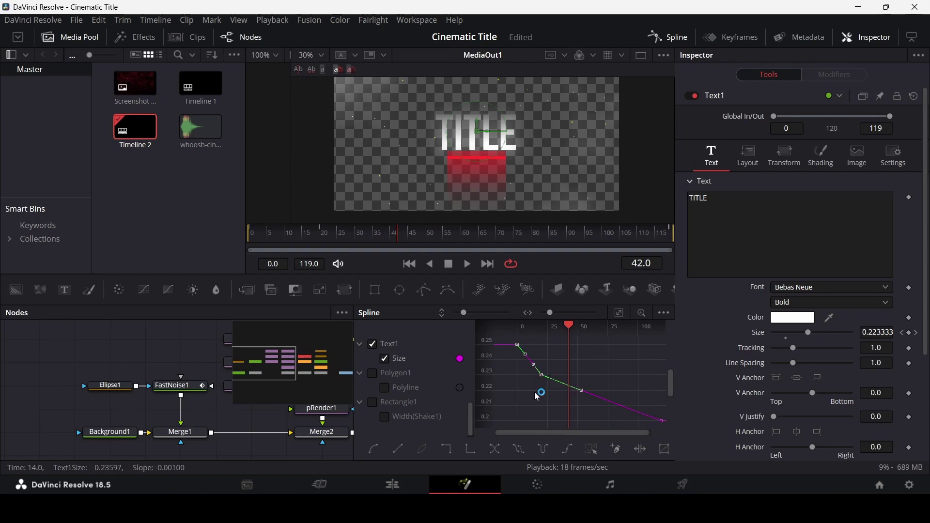
Play the animation from the start, then show the FastNoise1 Scale curve
left_click(255, 233)
key("space")
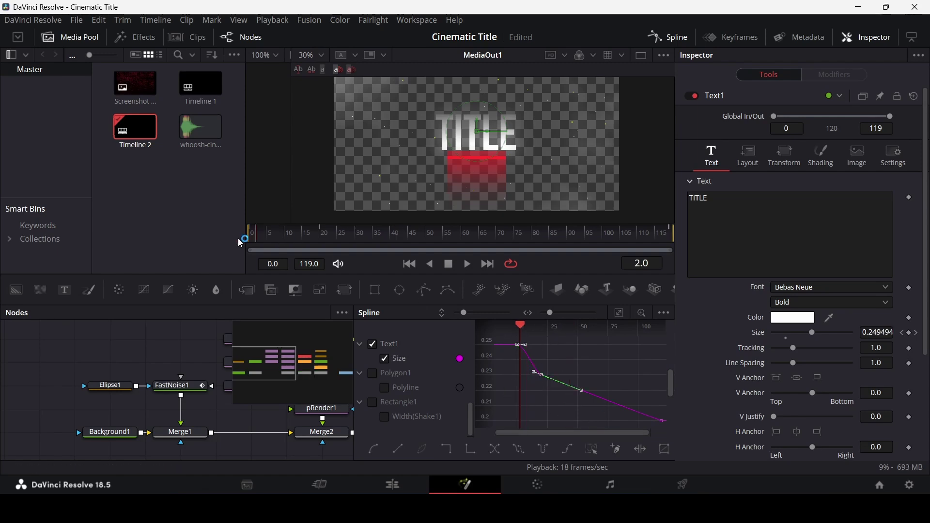
key("space")
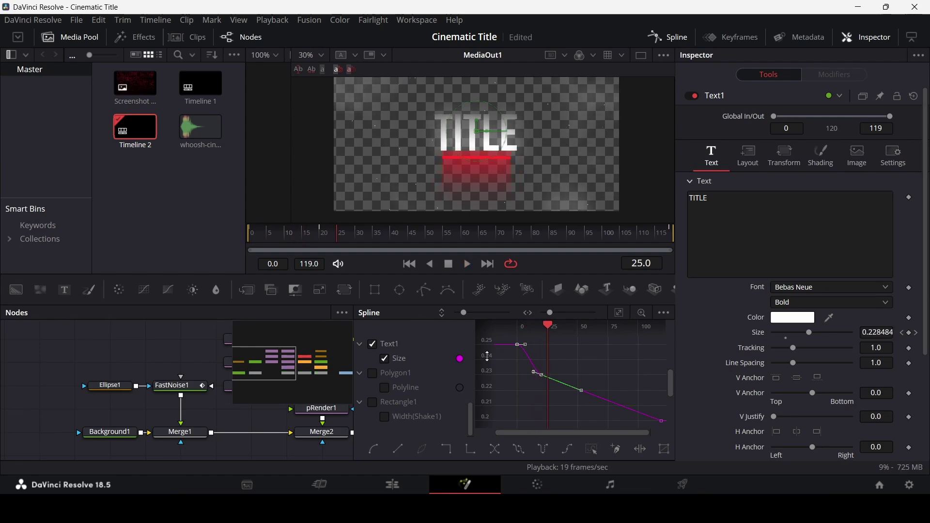
scroll(412, 362, "up", 3)
scroll(412, 362, "up", 2)
left_click(385, 358)
scroll(404, 374, "down", 3)
scroll(413, 368, "up", 3)
Fit and select FastNoise1's two Scale keyframes in the Spline graph
left_click(619, 315)
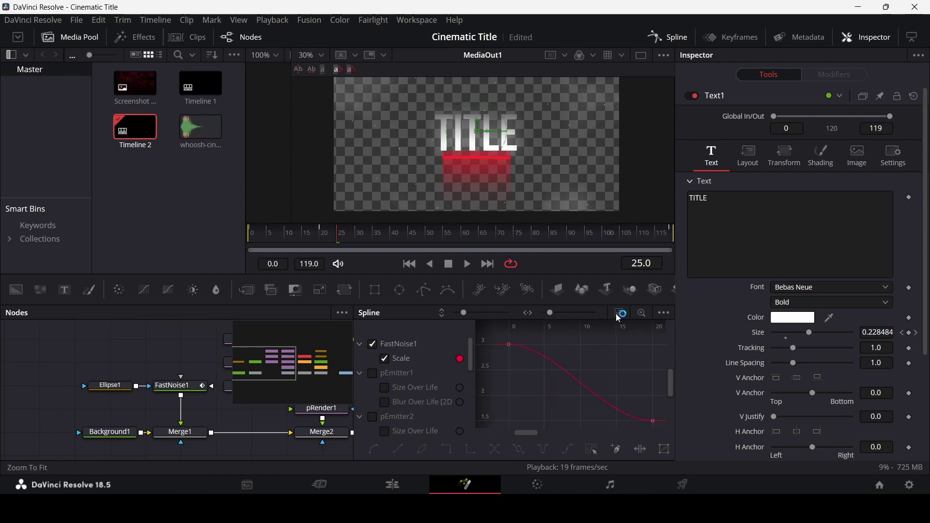
scroll(617, 324, "down", 2)
left_click_drag(505, 409, 661, 324)
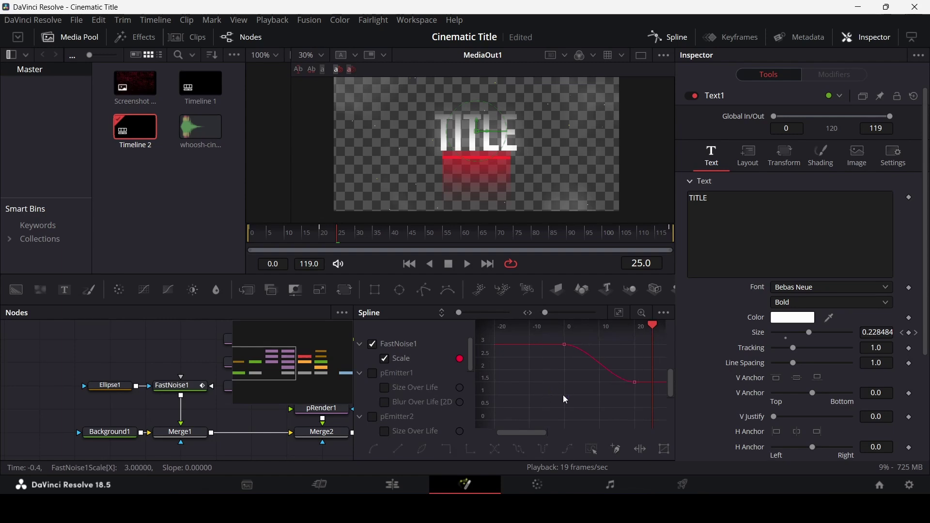
Hide the Spline panel, play the composition, and return to the Edit page
key("F8")
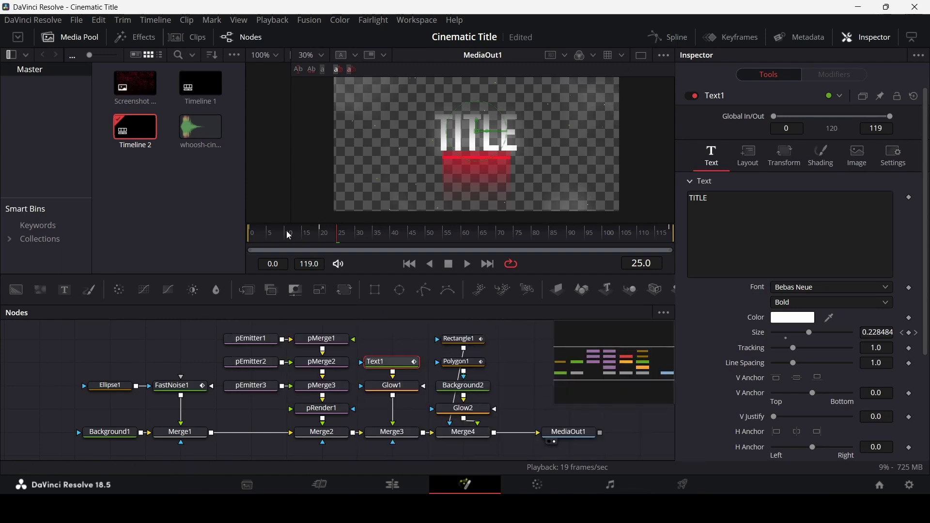
key("space")
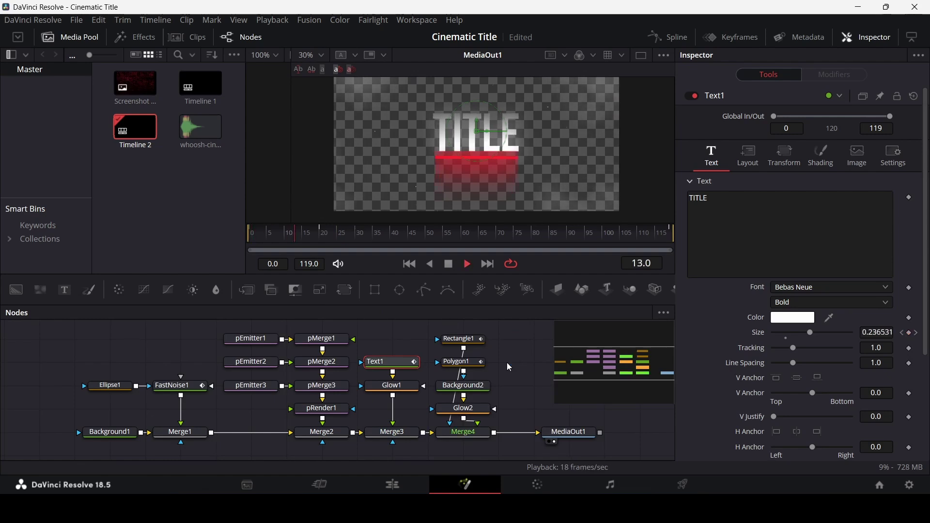
scroll(491, 159, "down", 2)
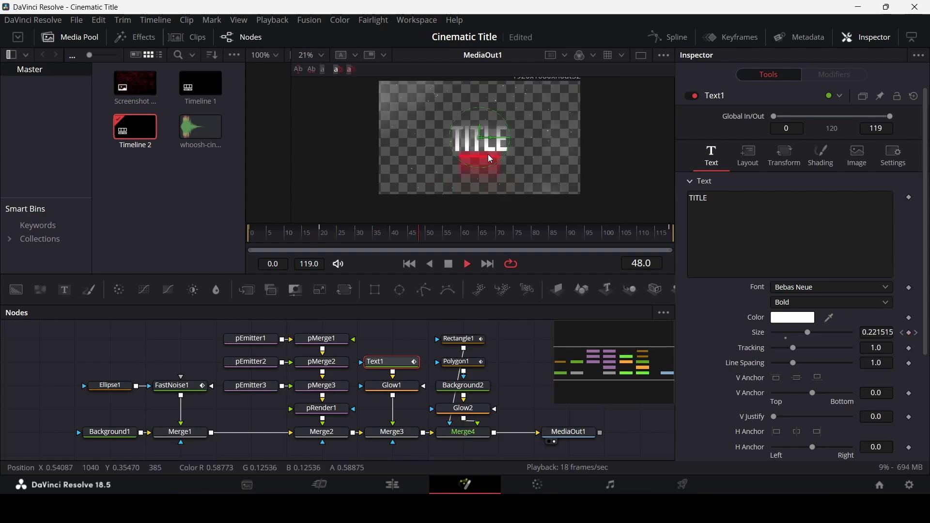
left_click(413, 485)
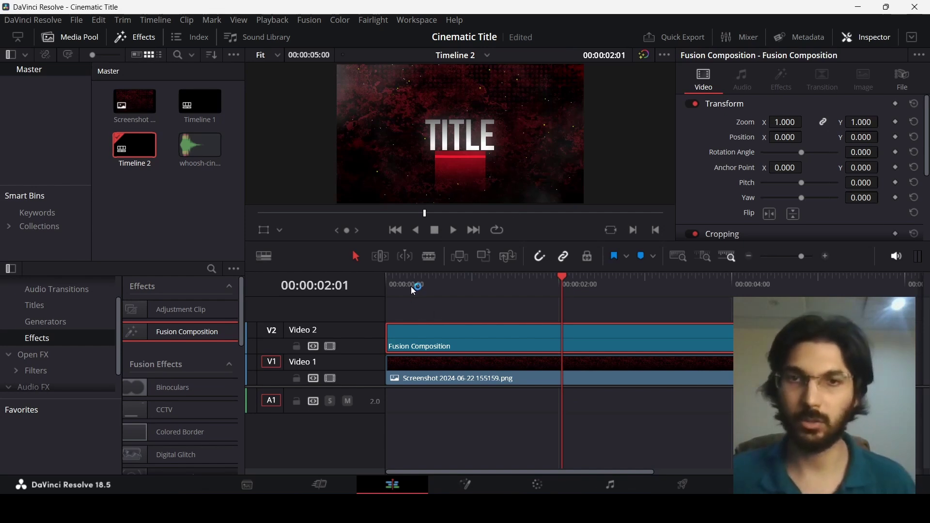
Play Timeline 2 from the start, then reopen the Fusion Composition clip in the Fusion page
key("Home")
key("space")
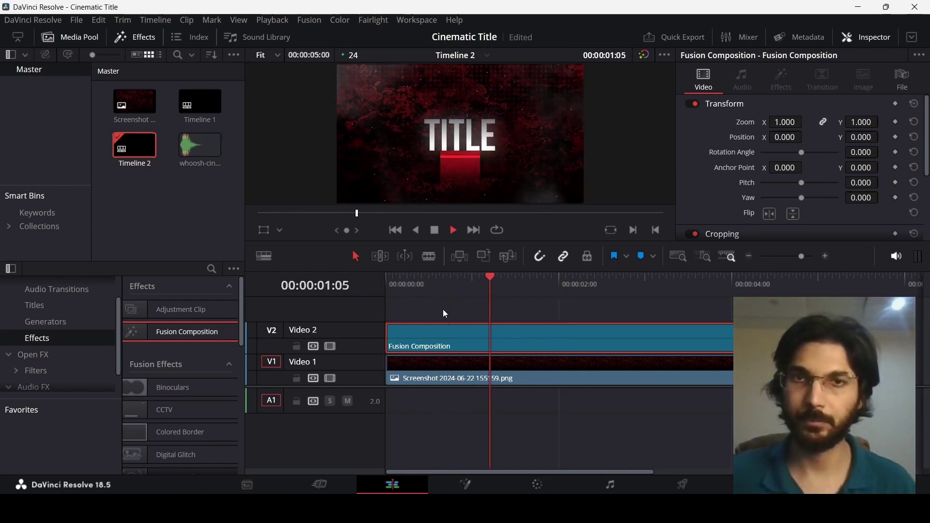
key("space")
key("Home")
key("space")
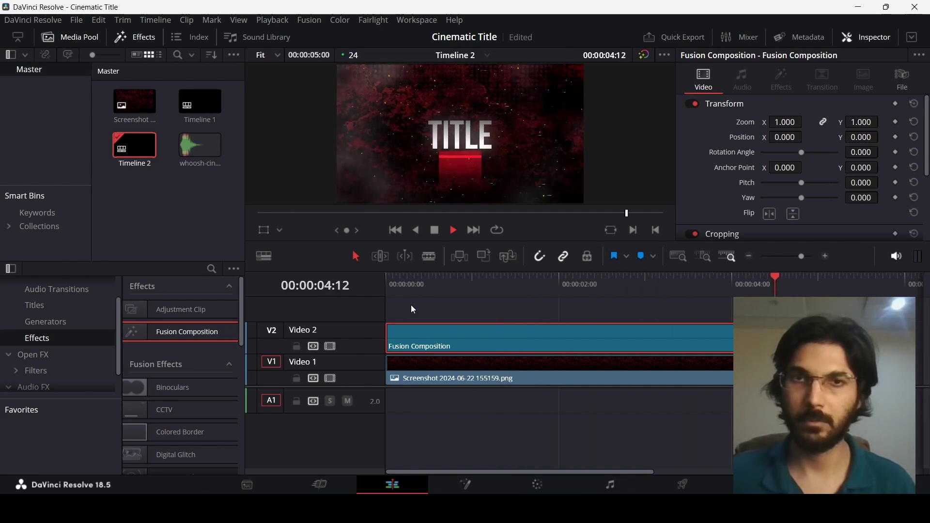
right_click(485, 338)
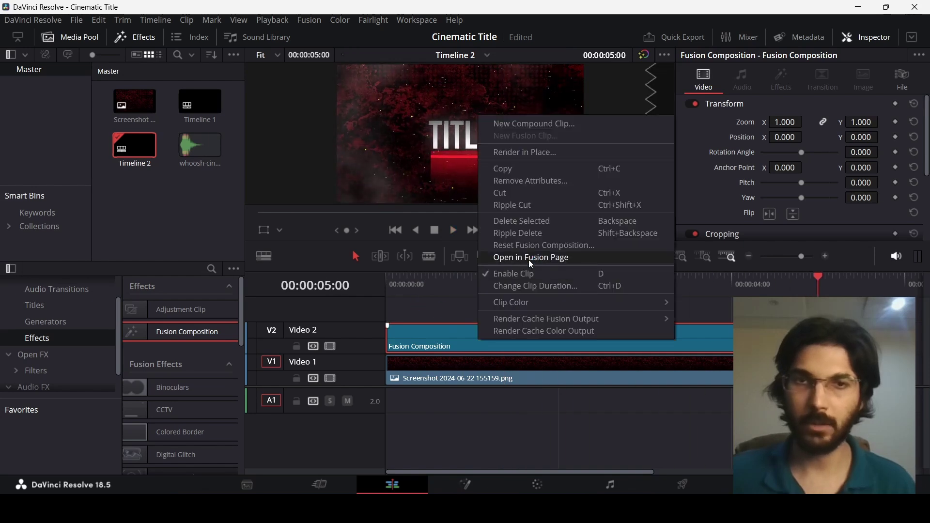
left_click(528, 259)
Nudge Rectangle1 to Center Y 0.1356, set its Soft Edge to 0.0378, and return to the Edit page
left_click(471, 339)
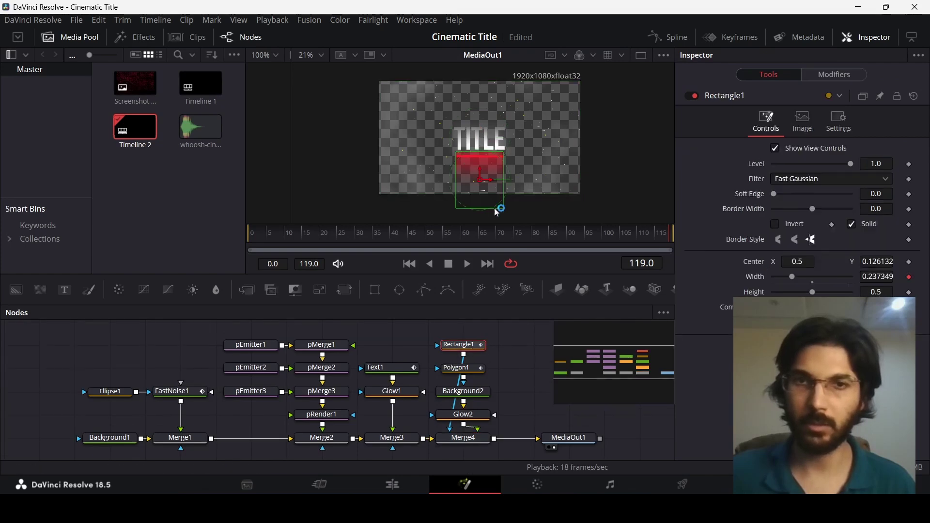
scroll(488, 163, "up", 3)
scroll(487, 163, "up", 2)
scroll(463, 155, "down", 1)
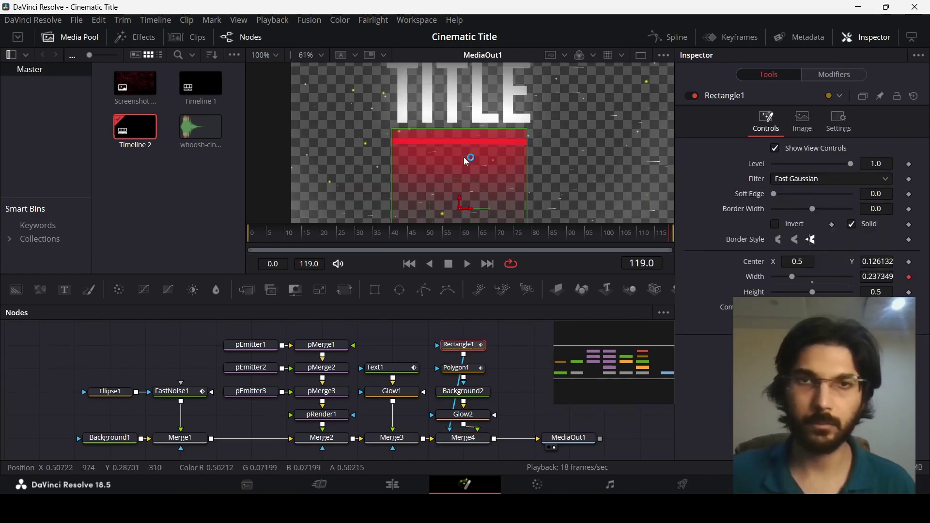
left_click_drag(460, 196, 460, 190)
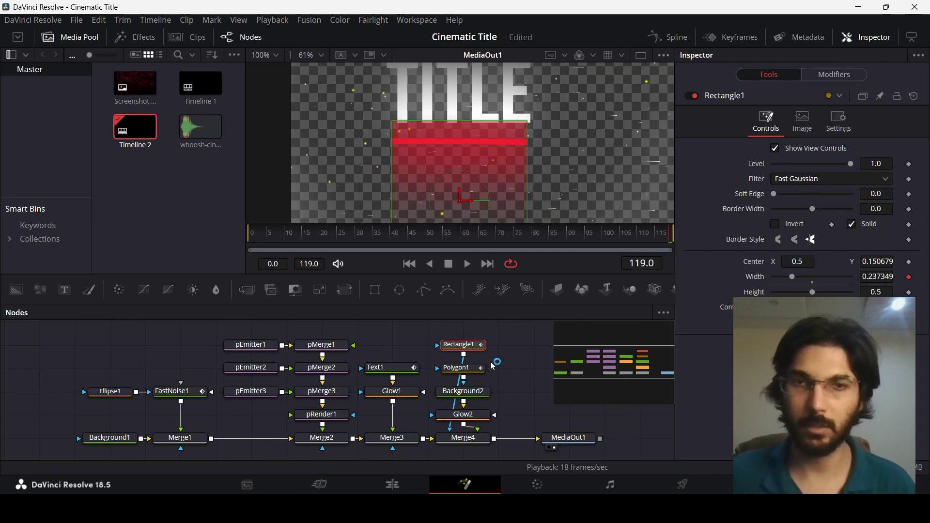
left_click(464, 368)
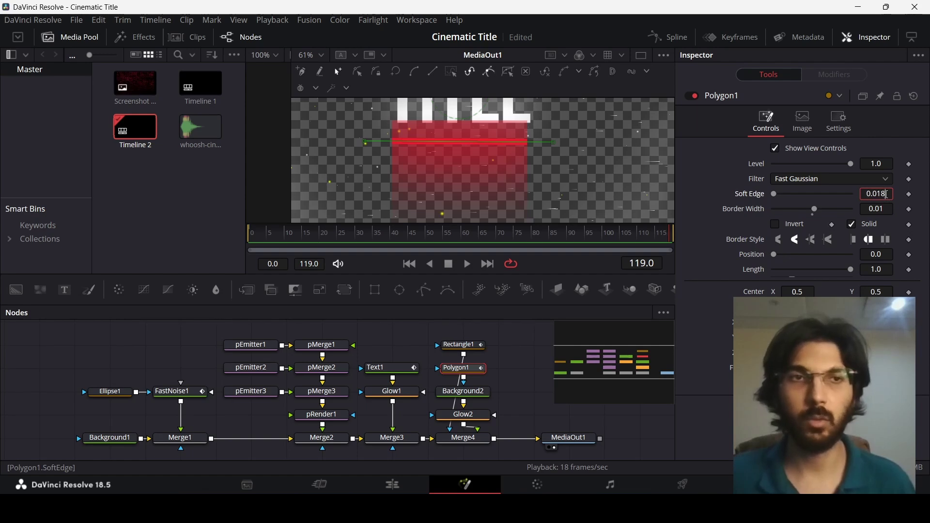
left_click(505, 352)
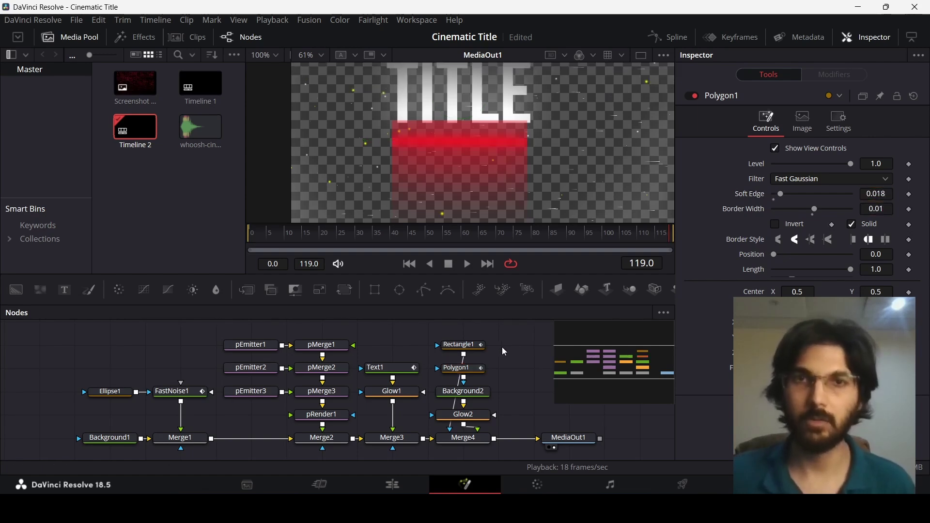
left_click(459, 345)
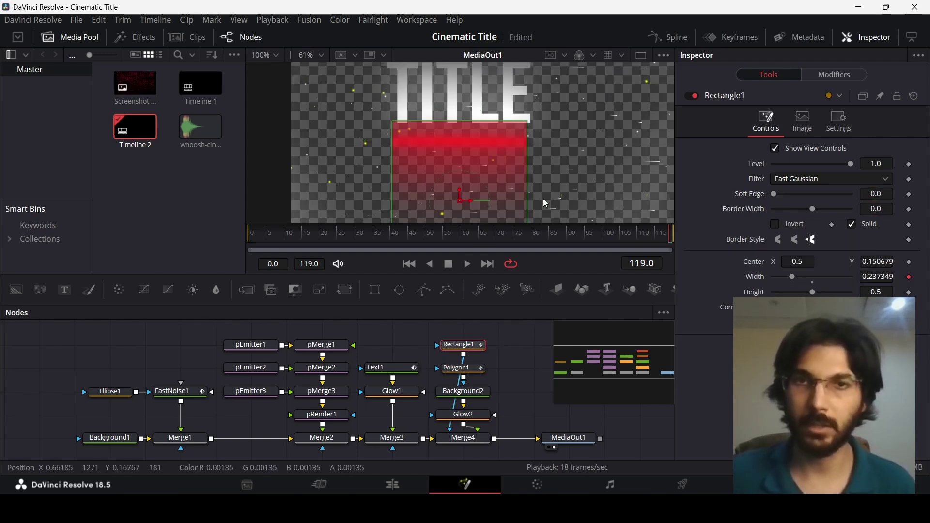
left_click_drag(464, 194, 462, 199)
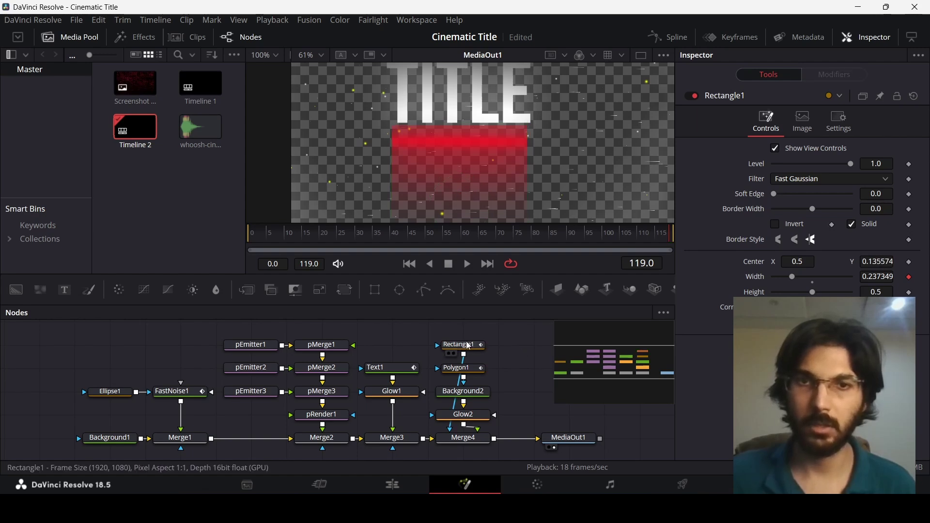
left_click_drag(863, 194, 867, 194)
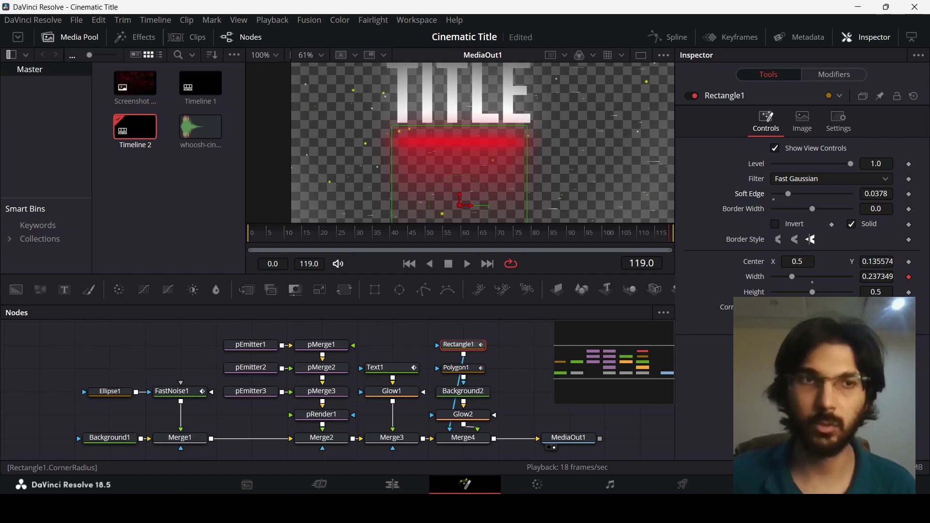
left_click(392, 485)
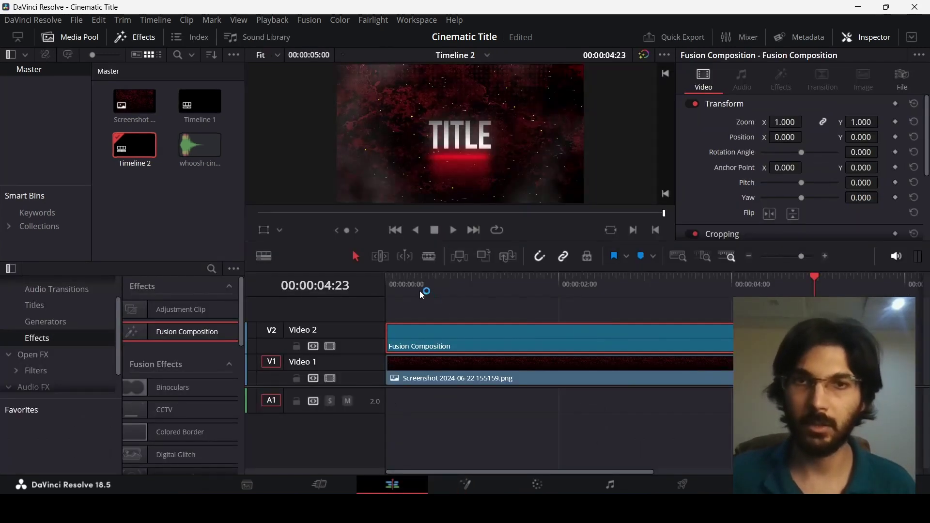
Drag whoosh-cinematic-161021.mp3 onto track A1 and slide it to the timeline start
key("Home")
left_click(644, 394)
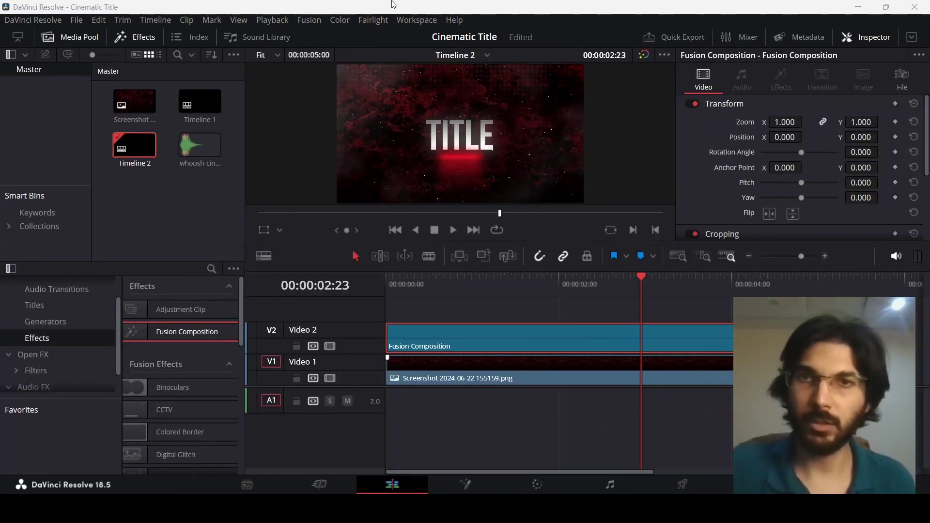
left_click(200, 145)
left_click_drag(200, 145, 473, 404)
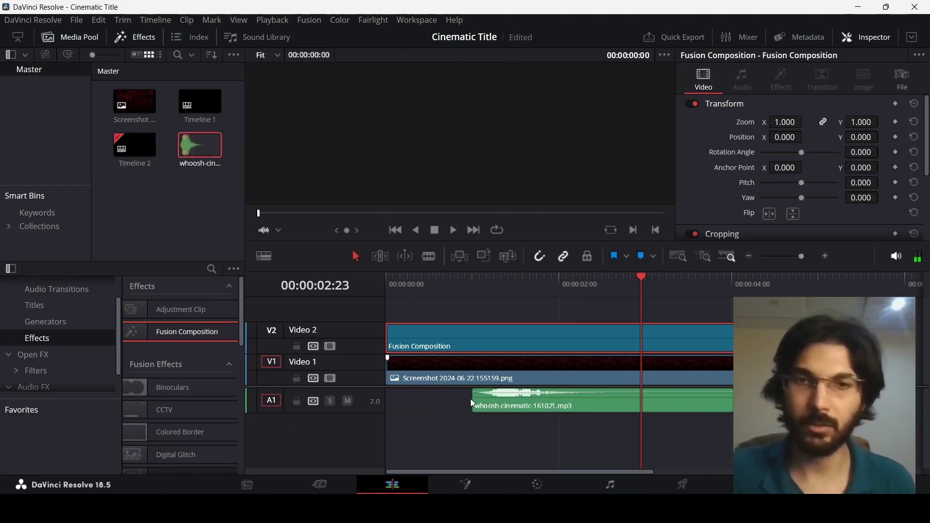
left_click(440, 290)
left_click_drag(441, 284, 409, 292)
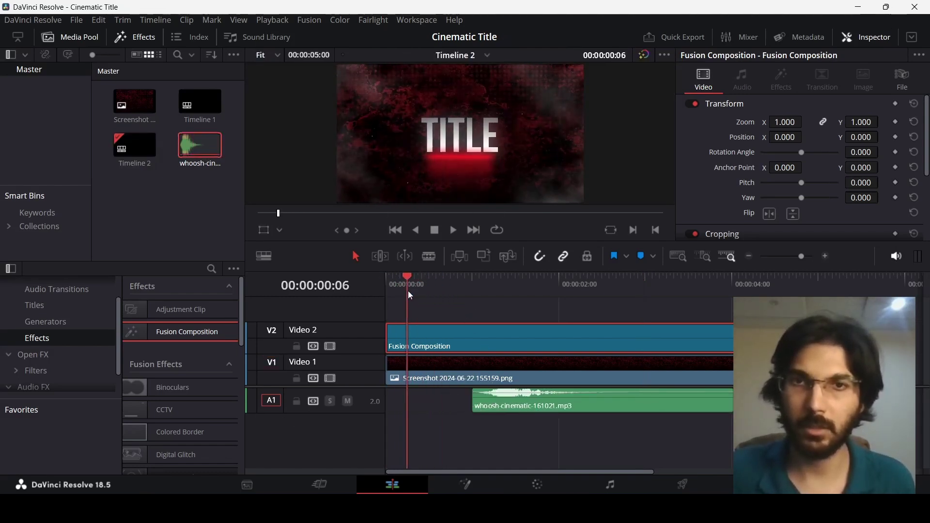
left_click_drag(488, 410, 406, 410)
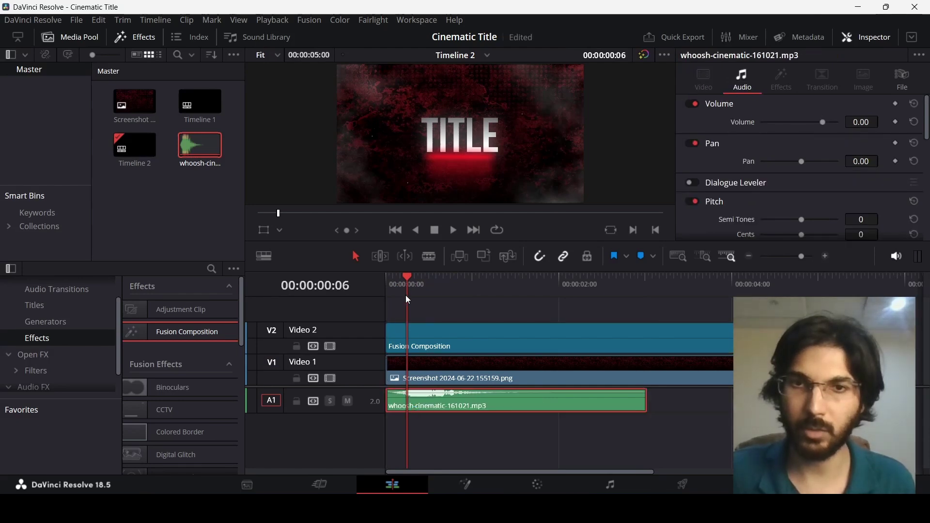
Fine-tune the whoosh to start just after the title begins, replaying from the start each time
key("Home")
key("space")
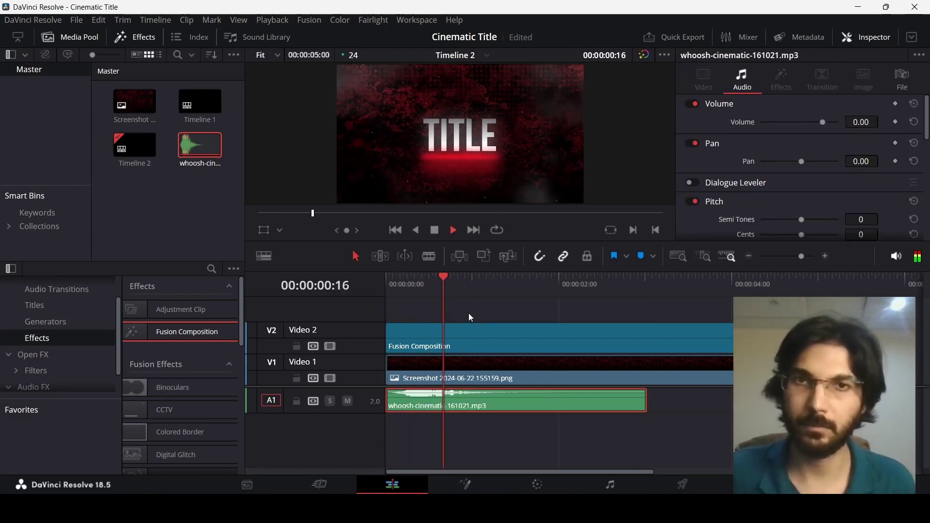
left_click(409, 288)
left_click_drag(426, 407, 440, 404)
key("Home")
key("space")
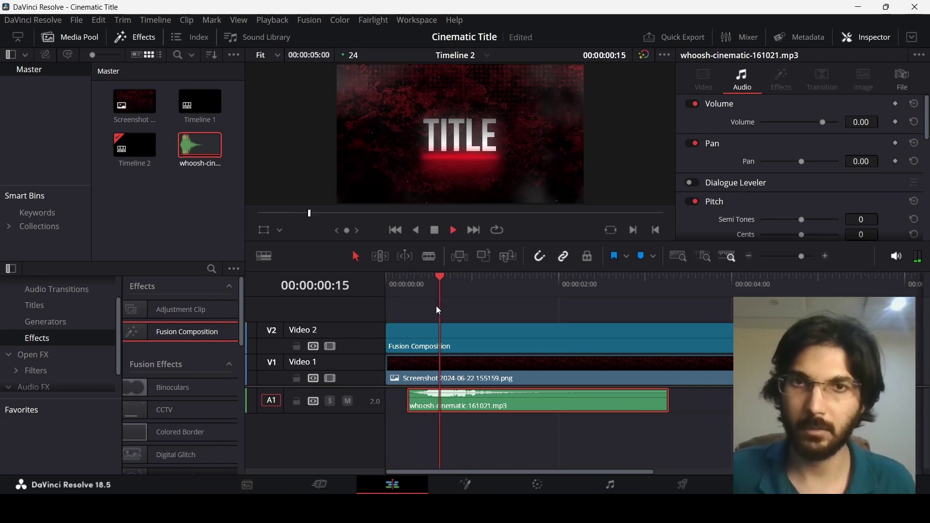
left_click(407, 290)
key("Left")
key("Left")
key("Left")
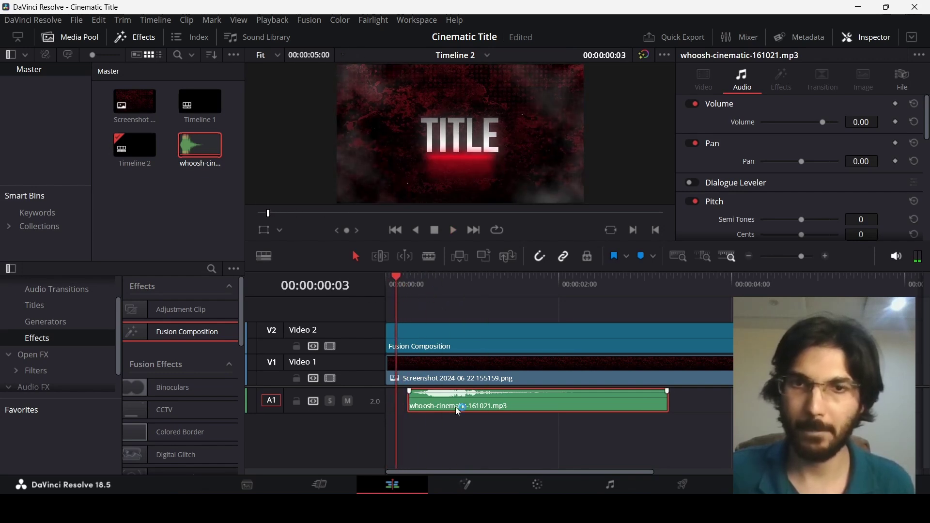
left_click_drag(459, 411, 447, 412)
key("Home")
key("space")
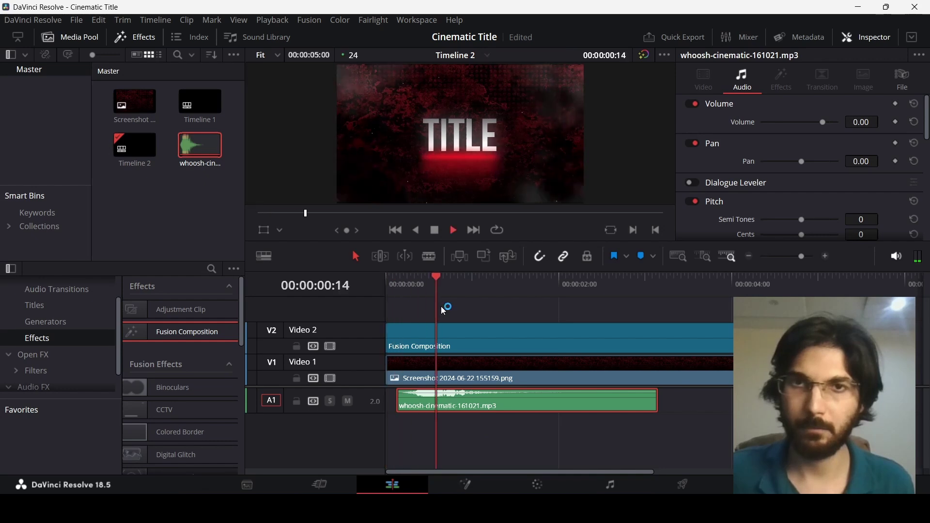
key("Home")
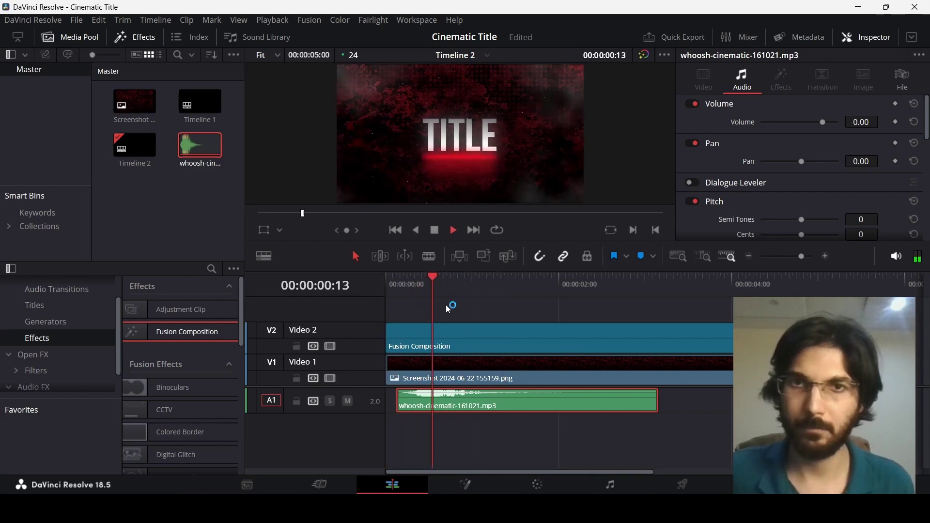